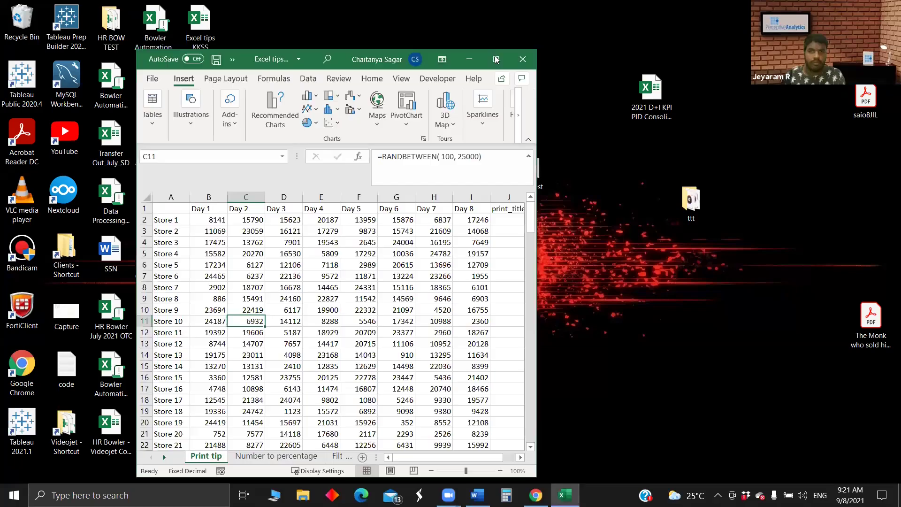
Maximize the workbook window and preview the printed pages of the Print tip sheet to check their headings.
left_click(495, 60)
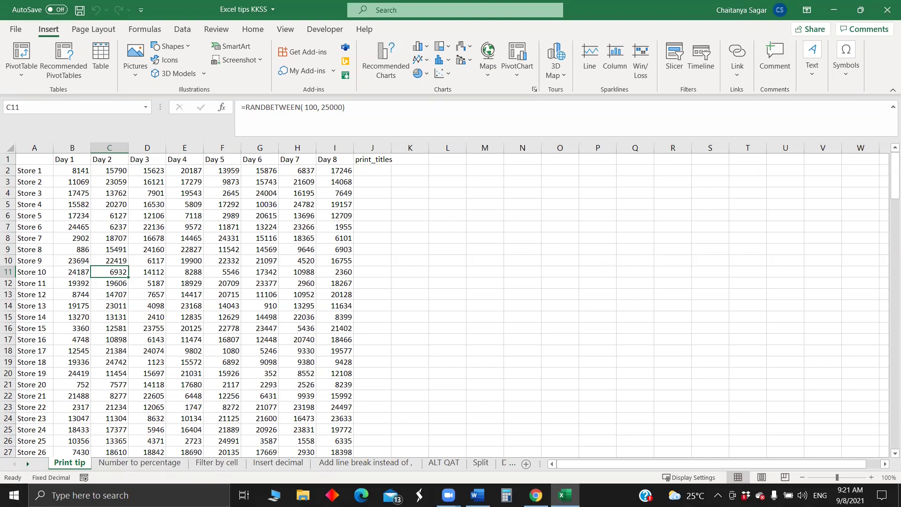
left_click(132, 384)
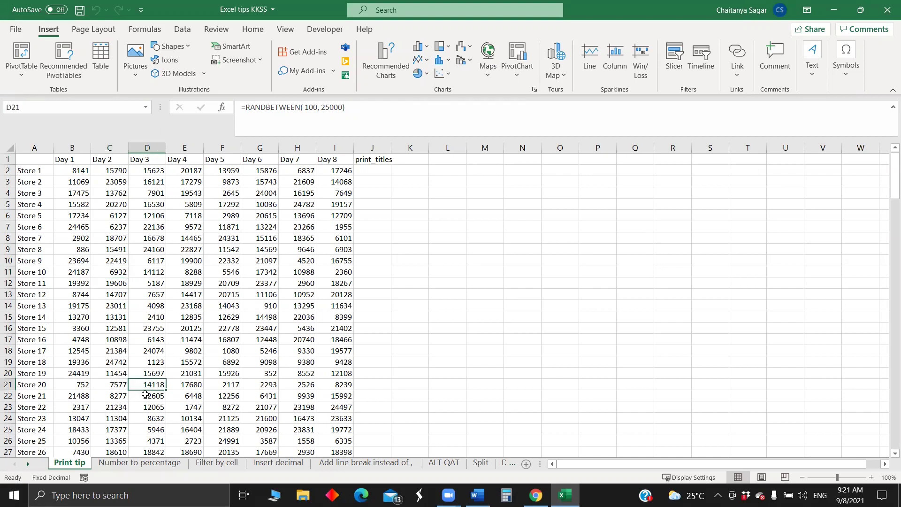
left_click(175, 331)
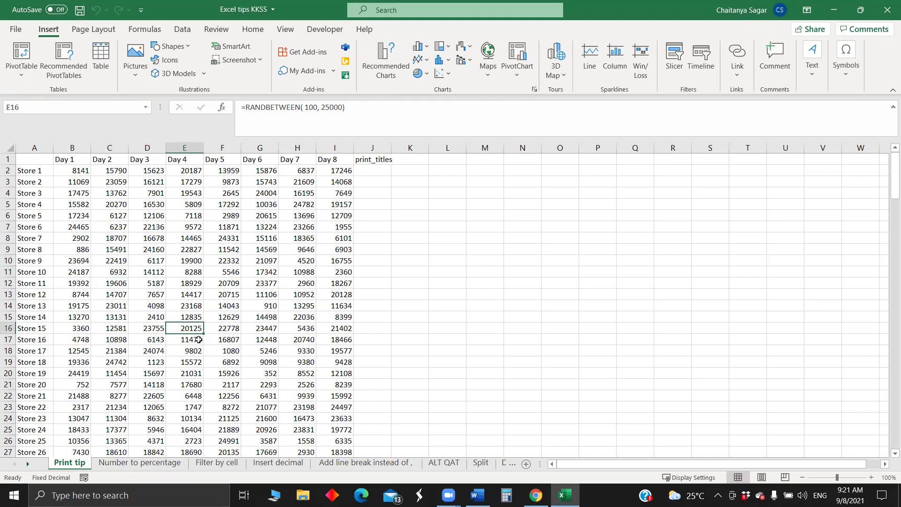
key("ctrl+p")
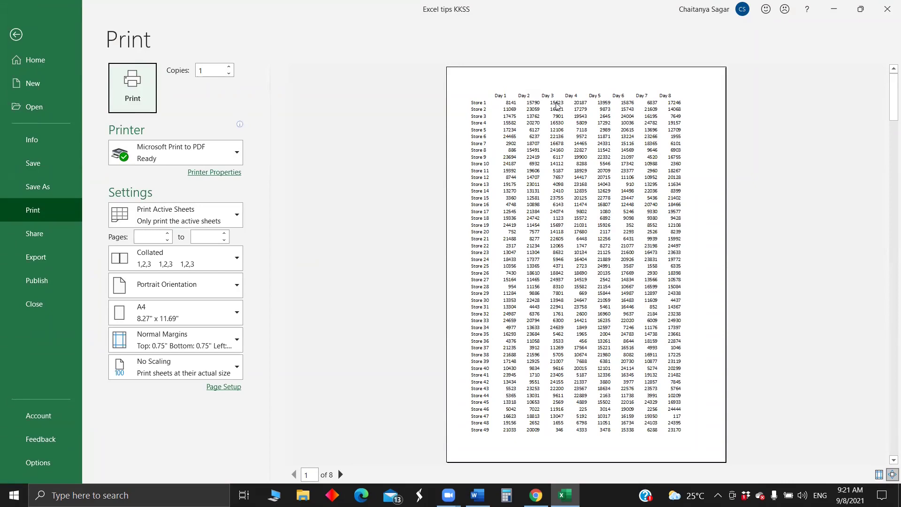
scroll(563, 164, "down", 1)
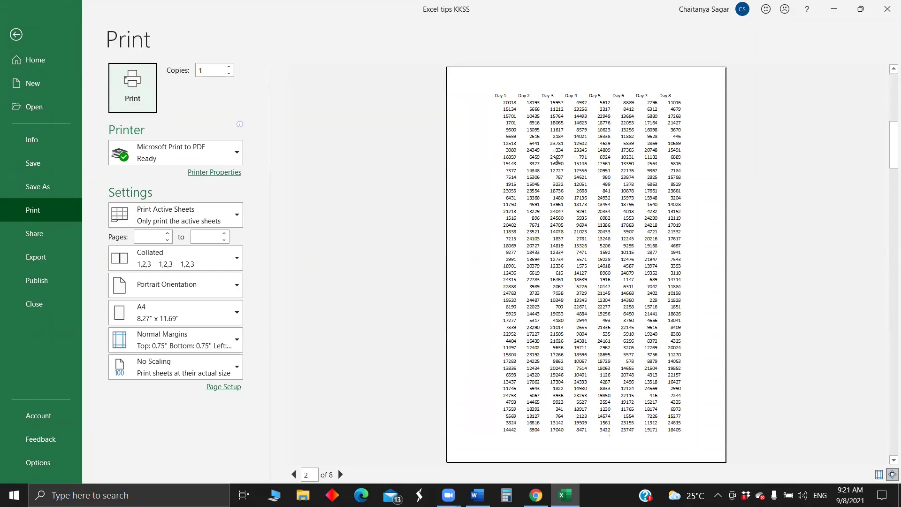
scroll(555, 159, "down", 1)
scroll(549, 161, "down", 1)
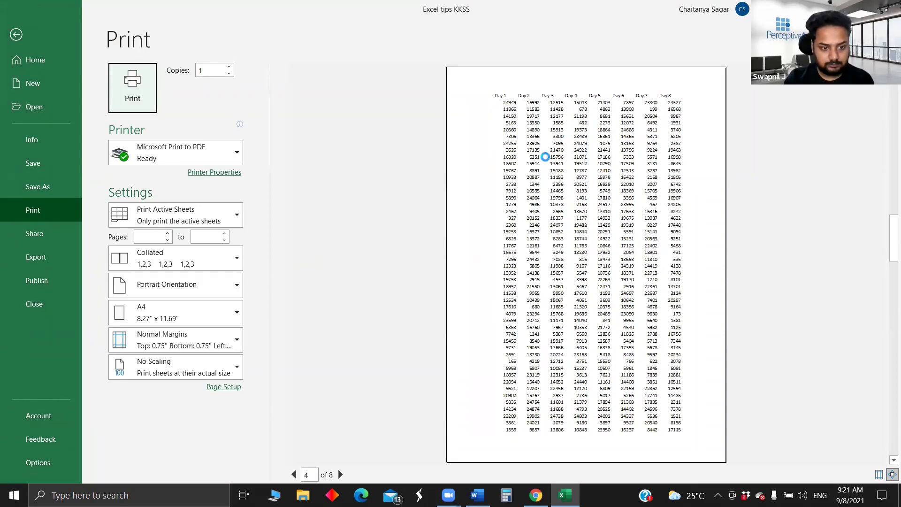
scroll(546, 169, "down", 4)
scroll(535, 167, "up", 3)
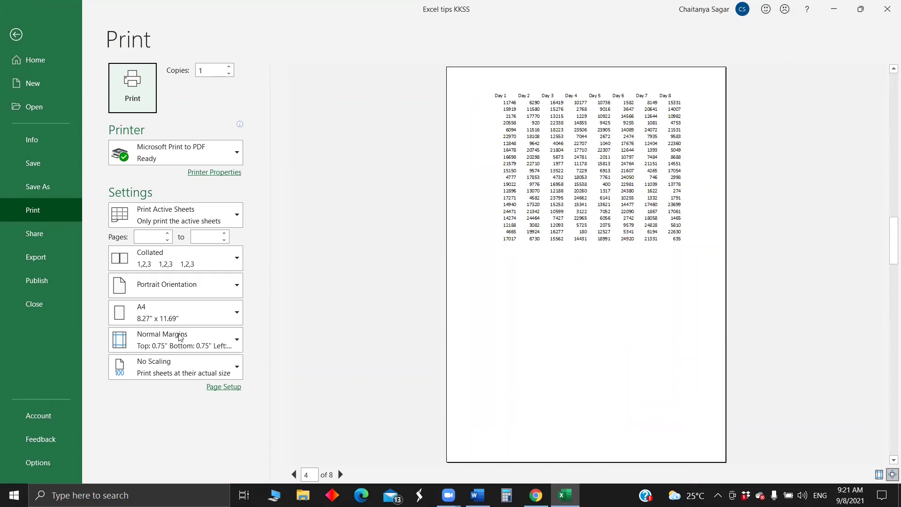
key("Escape")
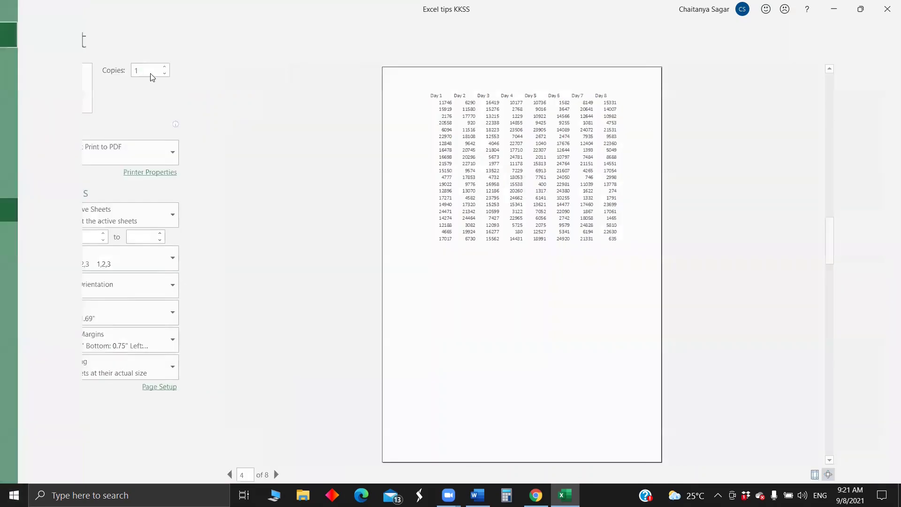
Check which name is assigned to the header row 1 on the Print tip sheet.
left_click(53, 160)
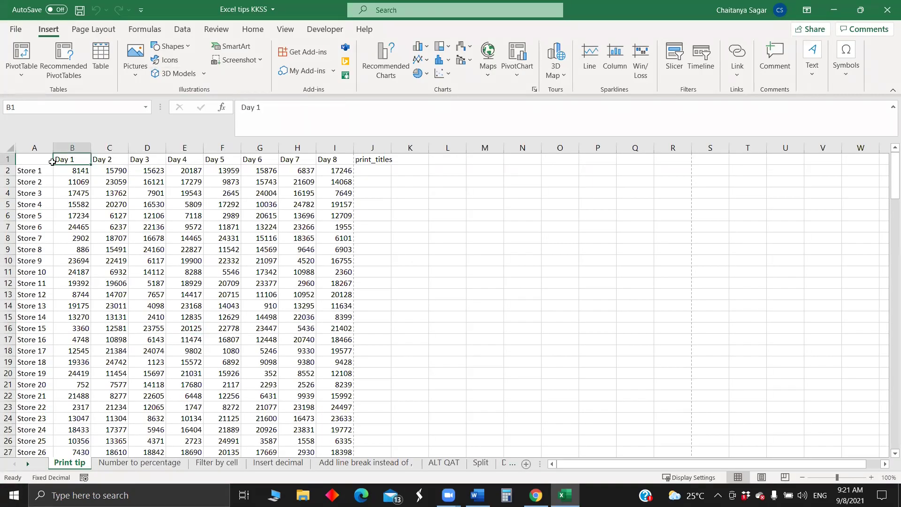
left_click(8, 160)
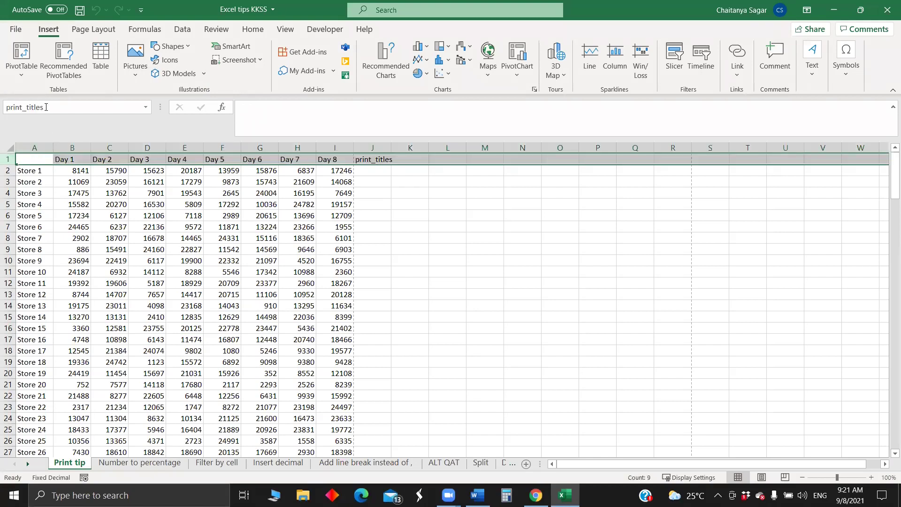
left_click(55, 103)
key("BackSpace")
left_click(89, 163)
left_click(138, 166)
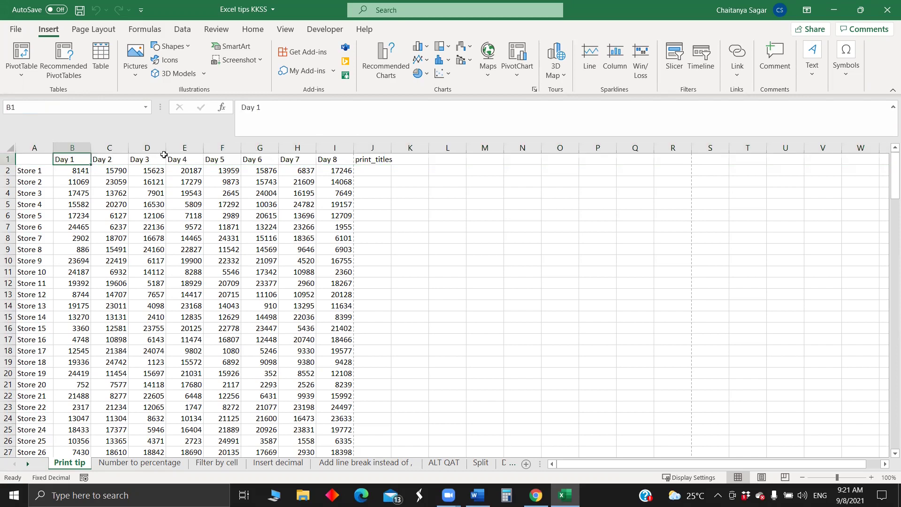
left_click(147, 160)
left_click(8, 159)
left_click(256, 170)
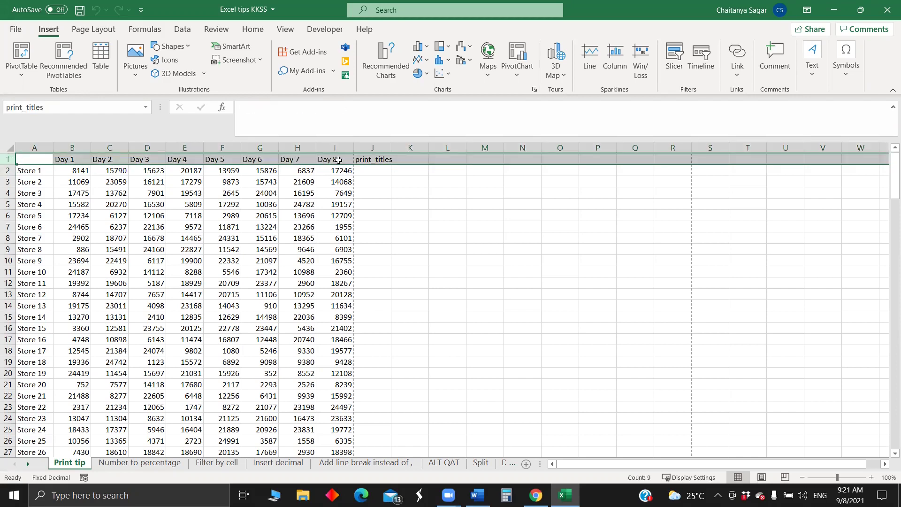
Copy the store table A1:I50 from the Print tip sheet into a new worksheet.
left_click(30, 160)
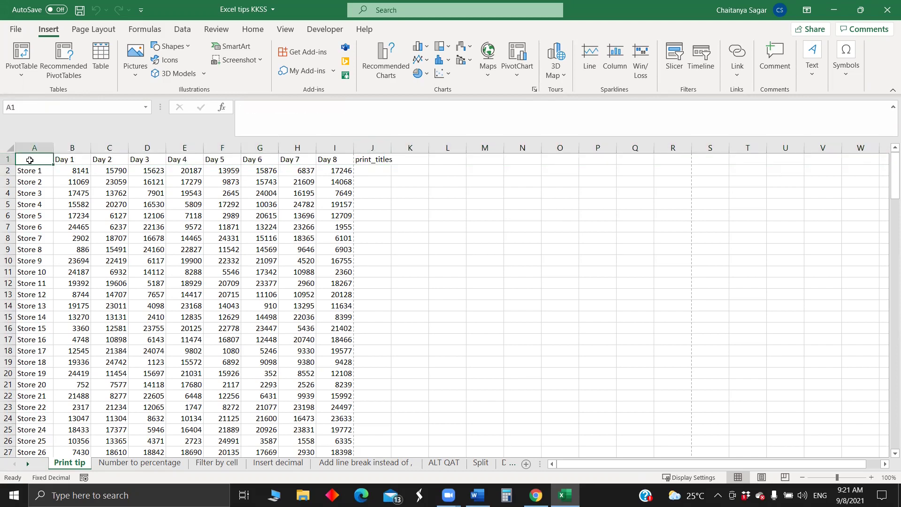
key("shift+Right")
key("shift+Right")
key("shift+Right")
key("shift+Right")
key("shift+Right")
key("shift+Right")
key("shift+Right")
key("shift+Right")
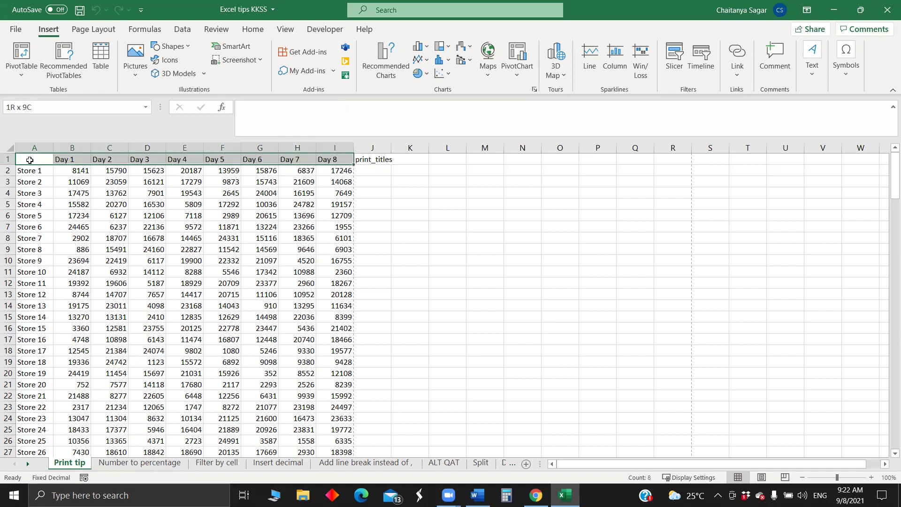
key("shift+Down")
key("ctrl+shift+Down")
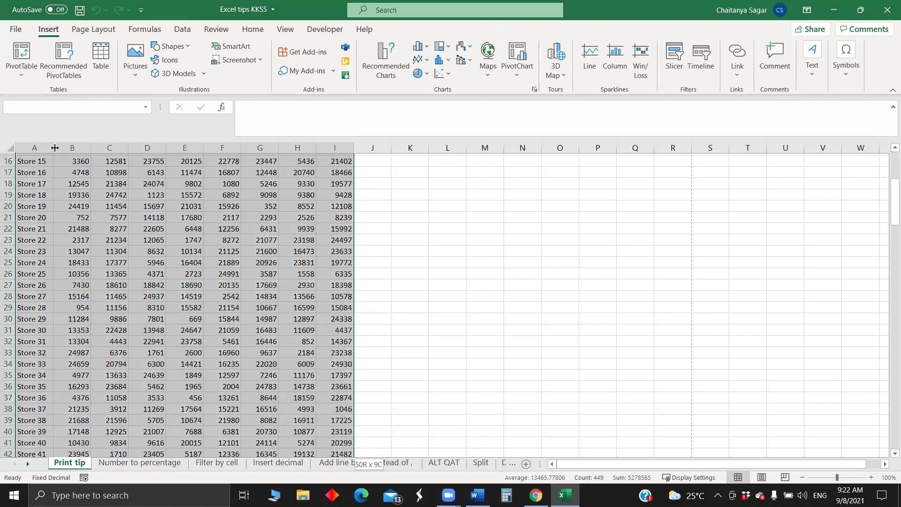
key("ctrl+c")
left_click(526, 463)
key("ctrl+v")
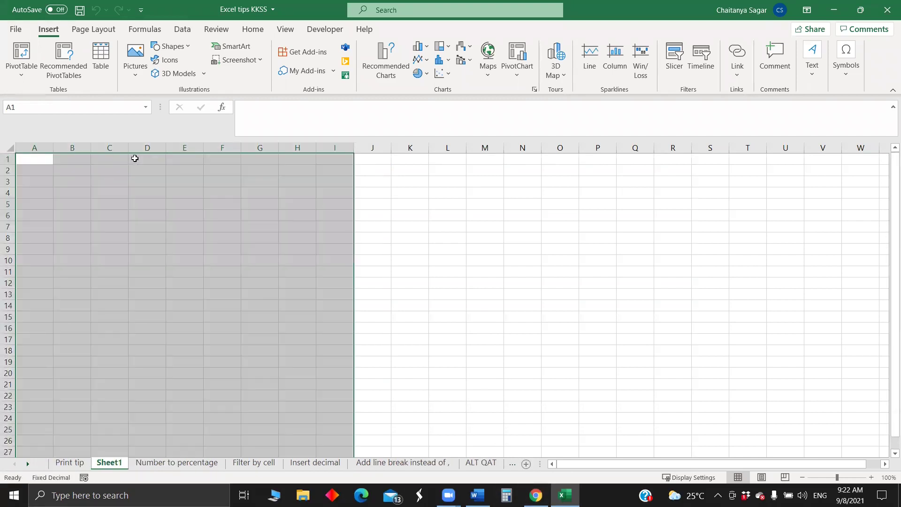
Preview the printout of the new sheet with the copied table, then return to the grid.
left_click(185, 159)
left_click(12, 158)
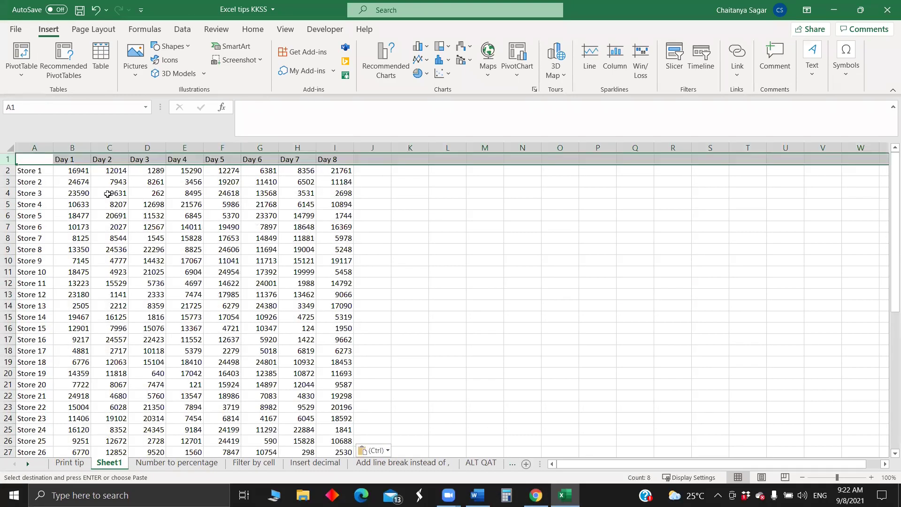
left_click(131, 216)
key("ctrl+p")
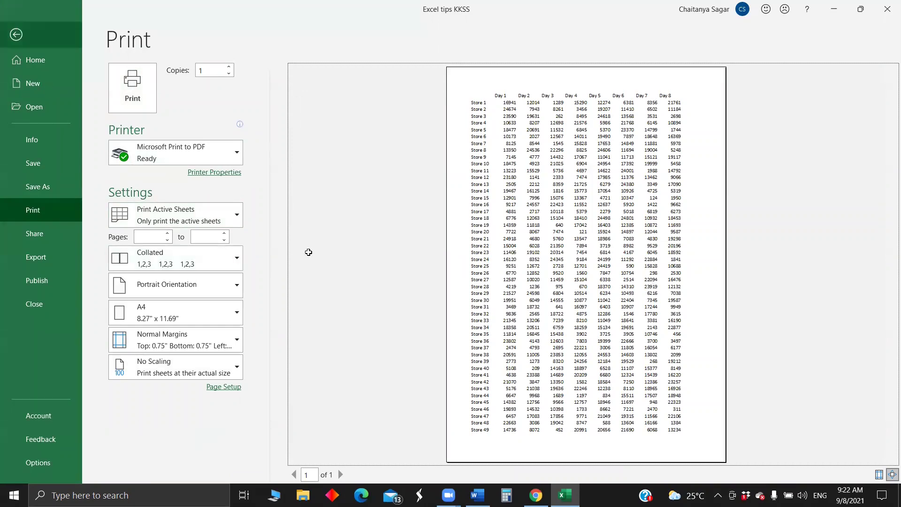
key("Escape")
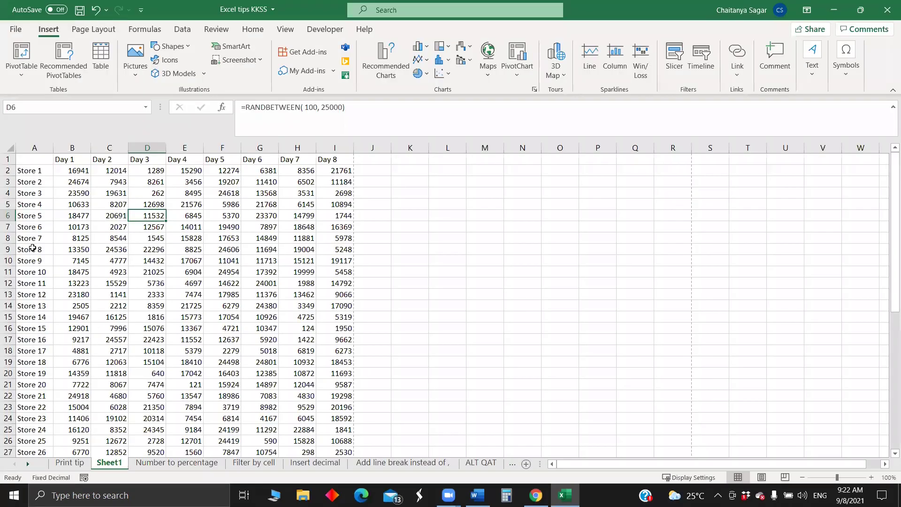
Copy the rows from Store 8 to Store 49 (A9:I50) and paste them below the table at A51.
left_click(33, 247)
key("ctrl+shift+Right")
key("ctrl+shift+Down")
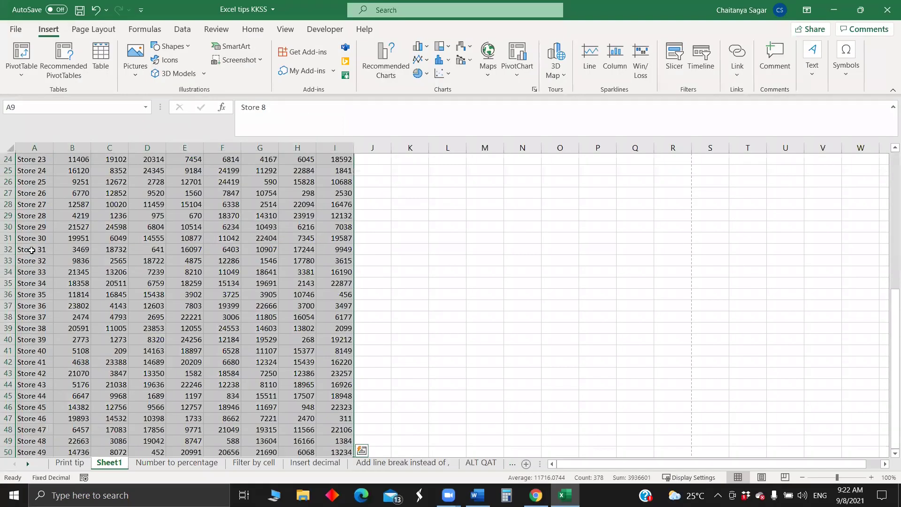
key("ctrl+c")
scroll(31, 244, "down", 13)
scroll(35, 238, "up", 7)
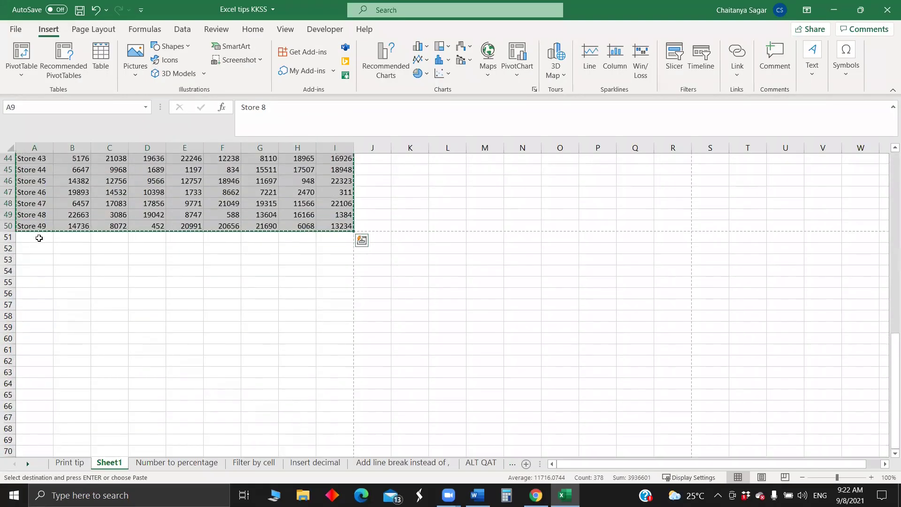
left_click(40, 238)
key("ctrl+v")
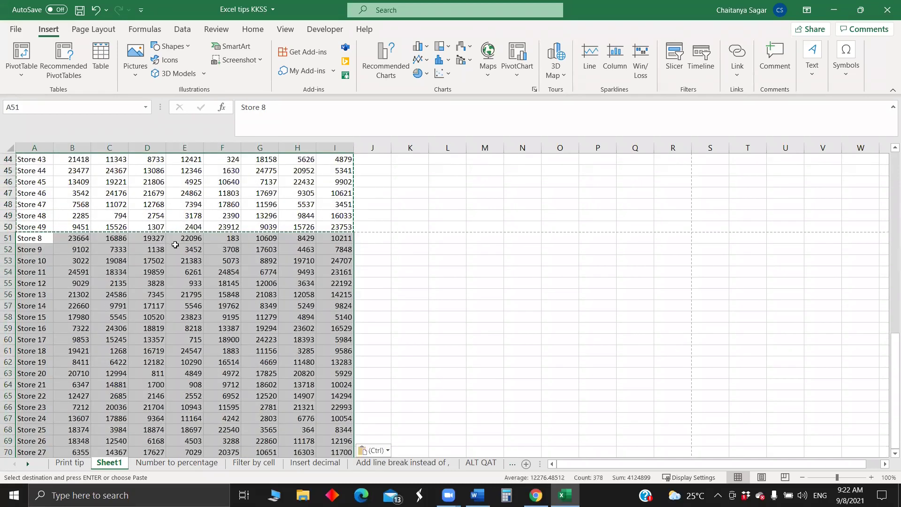
scroll(148, 240, "up", 13)
scroll(148, 240, "up", 3)
left_click(174, 218)
key("Escape")
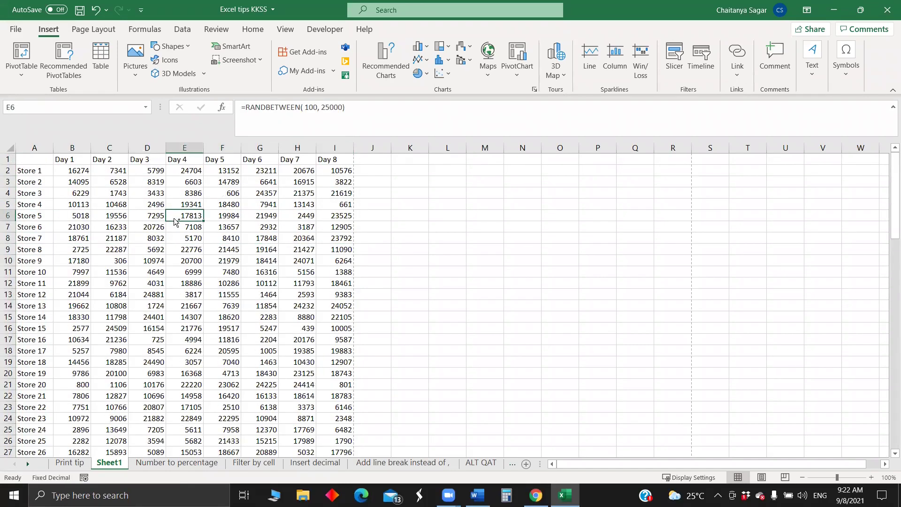
Preview both printed pages of the extended table in Sheet1 and compare their header rows.
key("ctrl+p")
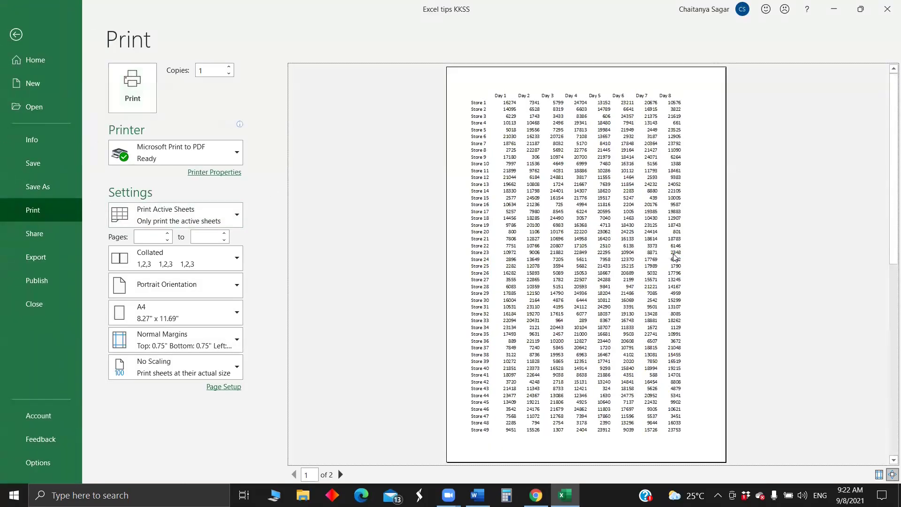
scroll(640, 261, "down", 1)
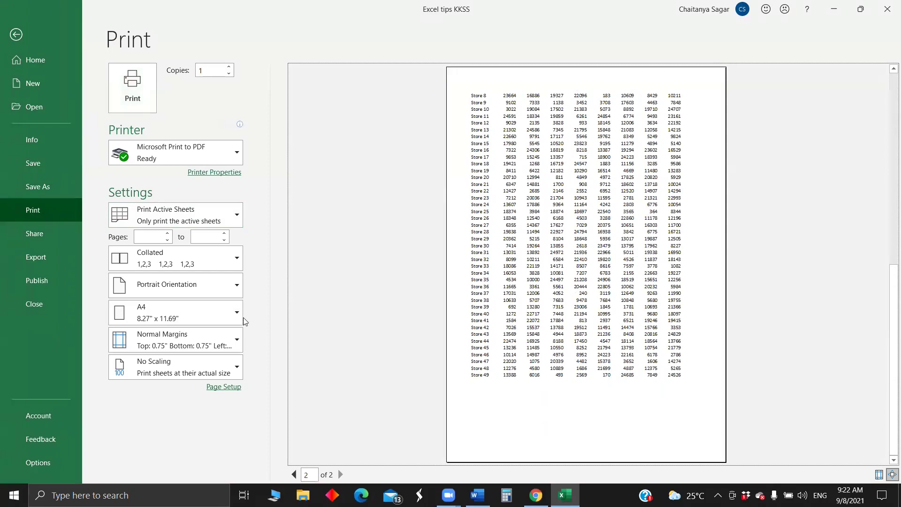
left_click(16, 35)
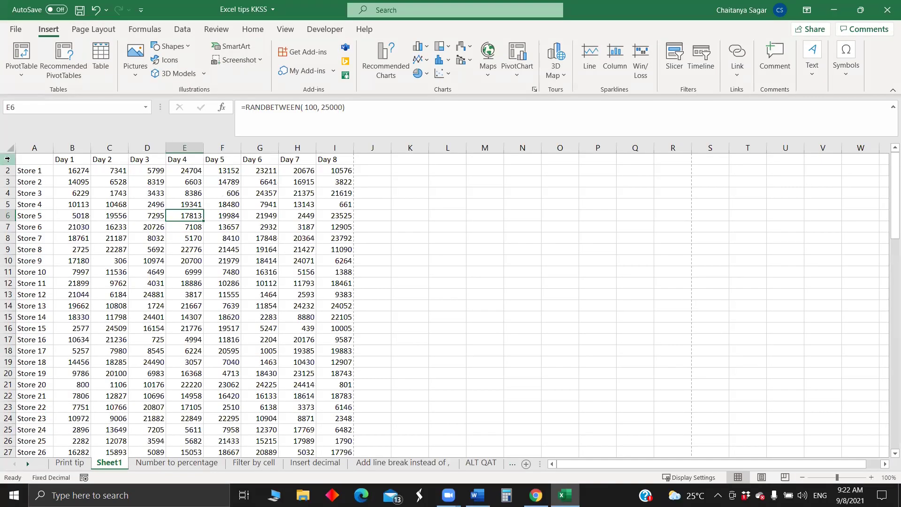
Try to name the header row 1 of Sheet1 print_titles.
left_click(8, 159)
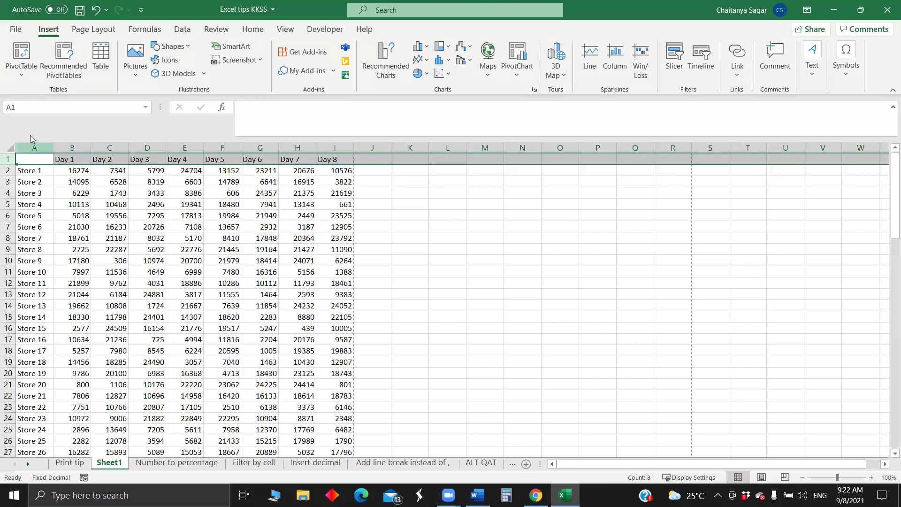
left_click(26, 107)
key("BackSpace")
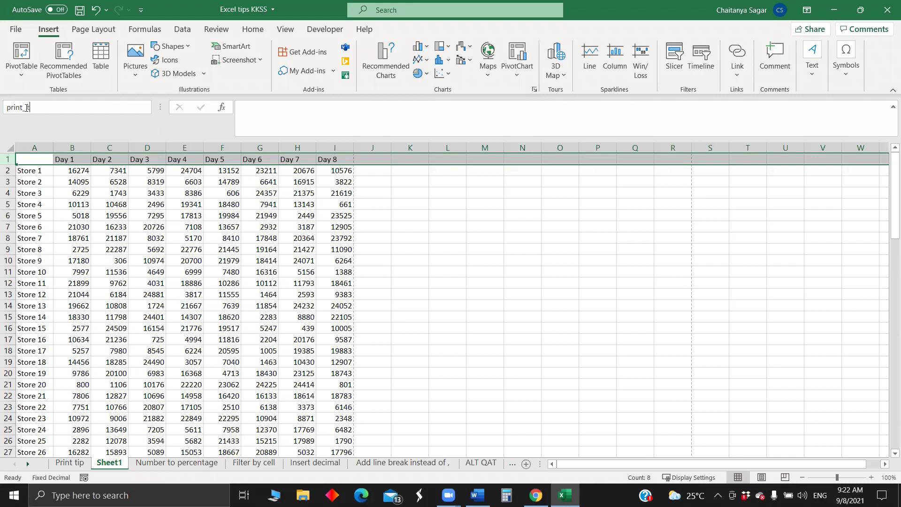
type("print_tables")
left_click(514, 263)
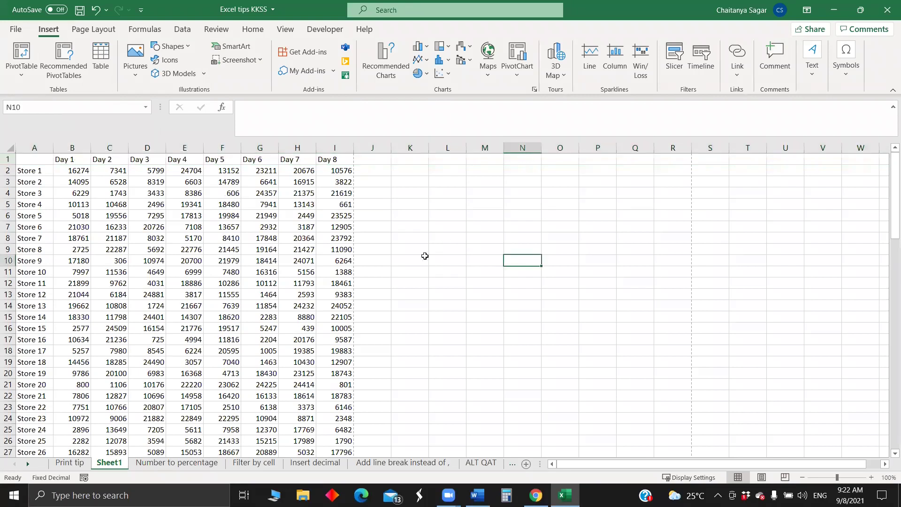
left_click(7, 159)
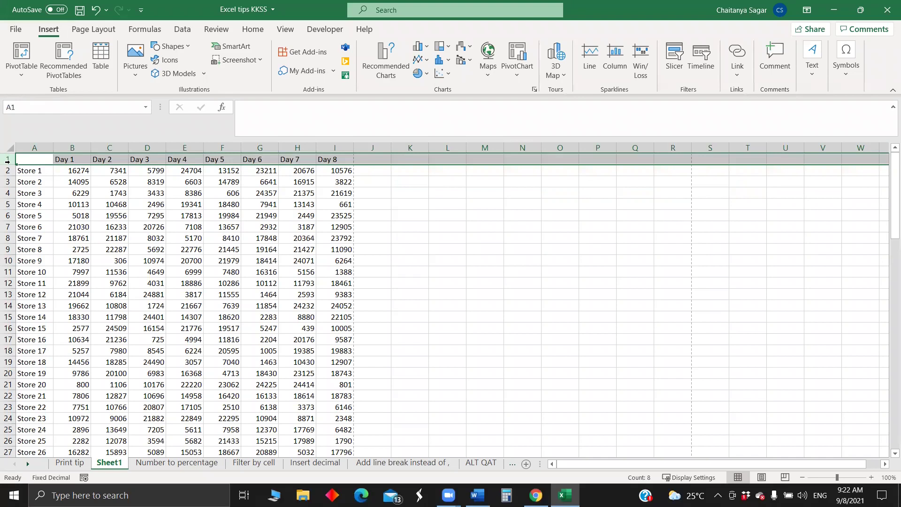
Check the name assigned to row 1 on the Print tip sheet and preview its printed pages.
left_click(77, 464)
left_click(121, 297)
scroll(123, 275, "up", 8)
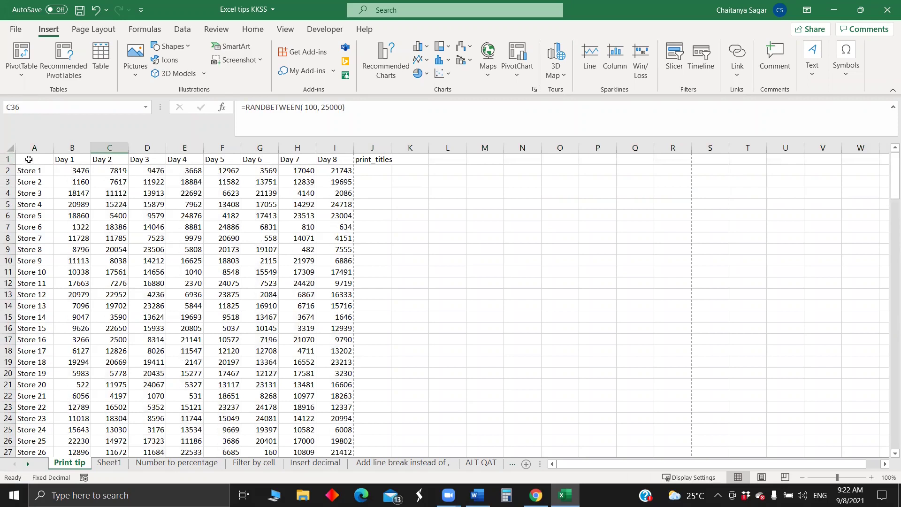
left_click(8, 159)
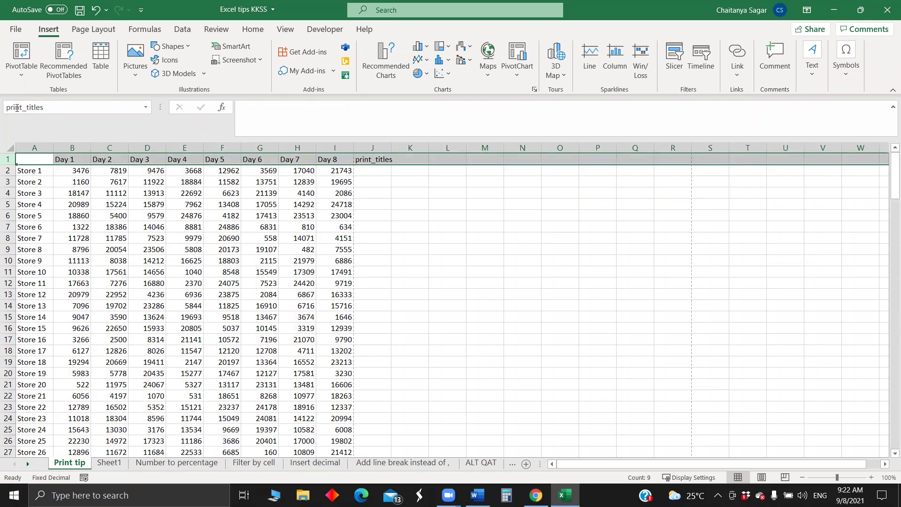
left_click(124, 206)
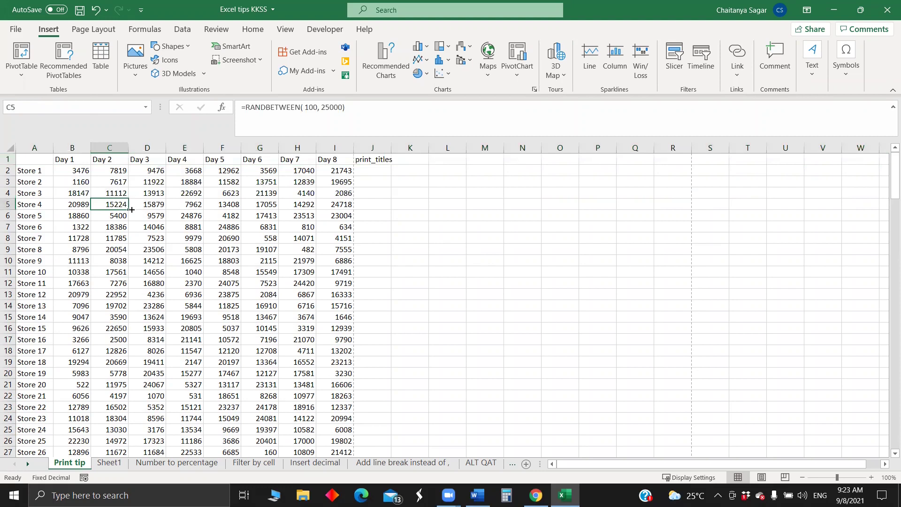
key("ctrl+p")
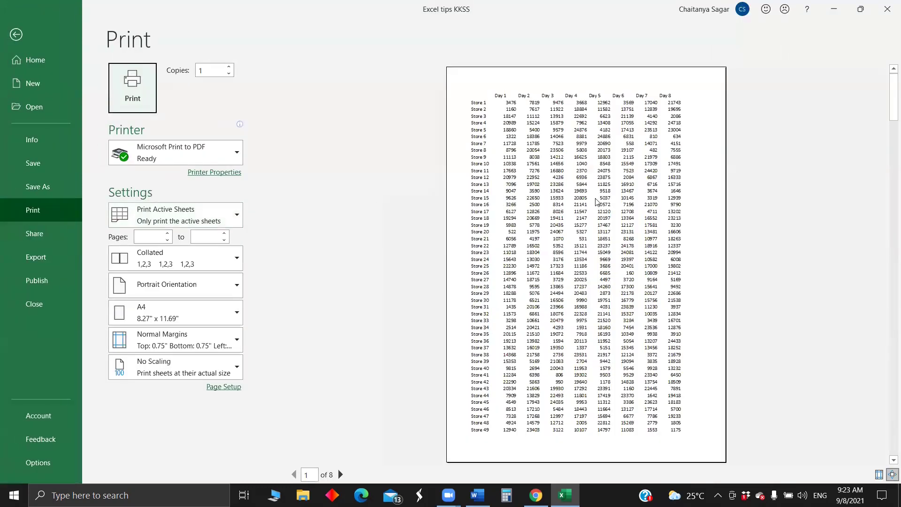
scroll(595, 201, "down", 4)
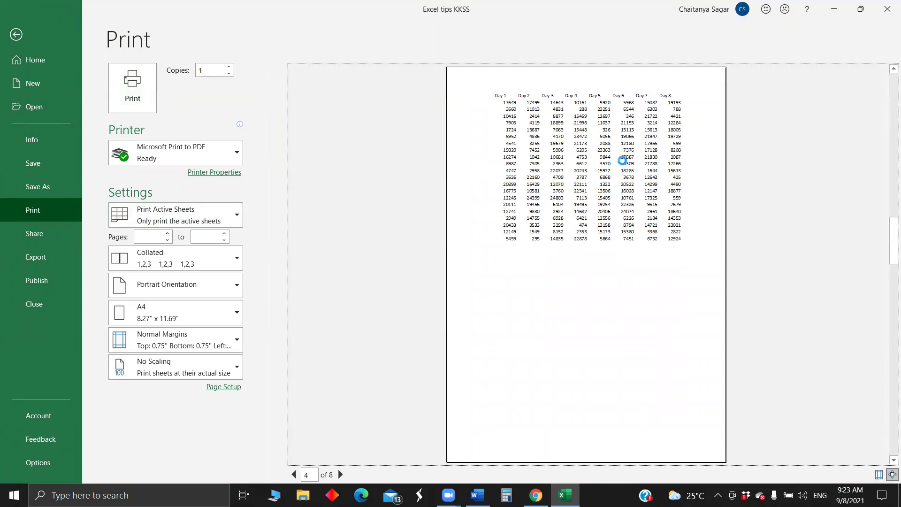
Return to the first printed page, leave the print preview, and select the header and first store row, A1:I2.
scroll(626, 155, "up", 3)
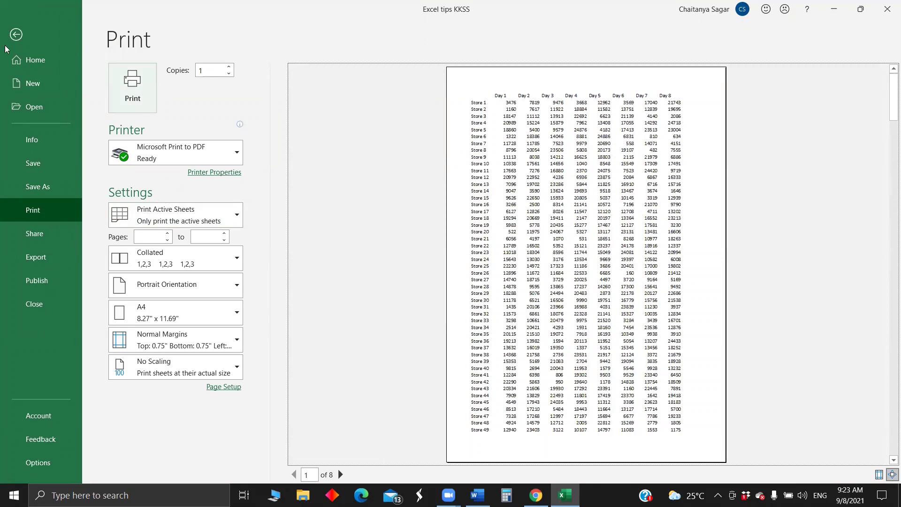
left_click(17, 34)
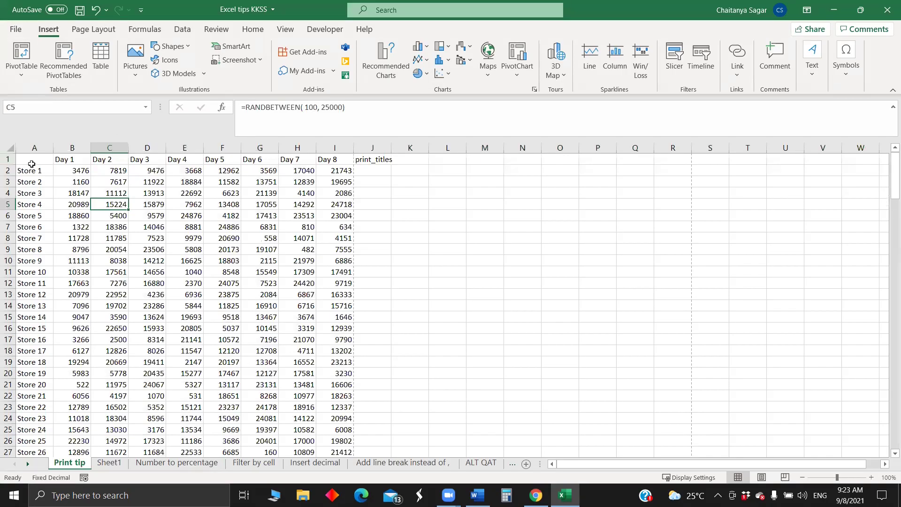
left_click_drag(41, 158, 333, 170)
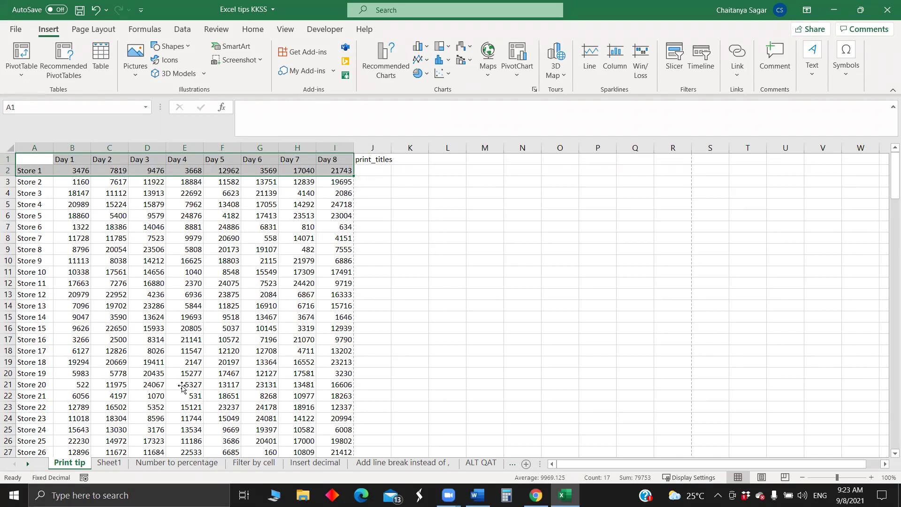
On the Number to percentage sheet, enter 25, 23 and 25 down cells H10 to H12 and check the value stored in H10.
left_click(183, 465)
left_click(298, 257)
type("25")
key("Return")
type("23")
key("Return")
type("25")
key("Return")
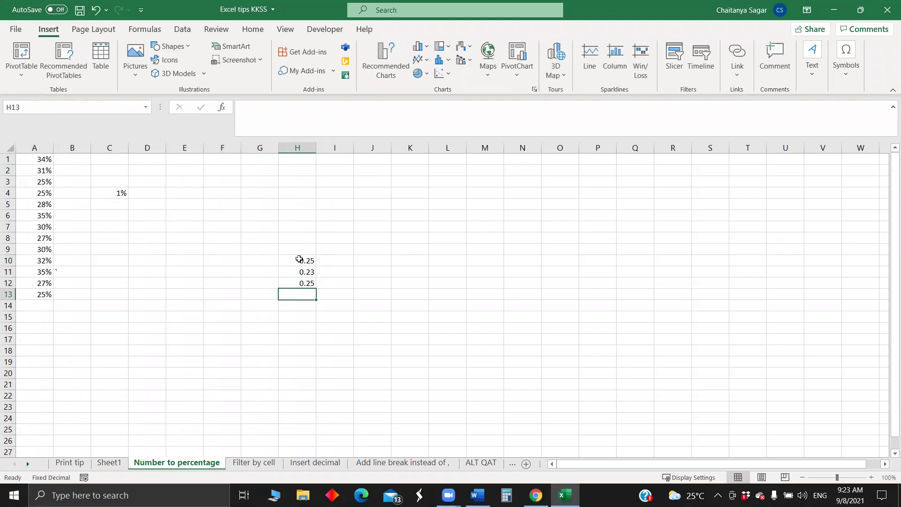
left_click(299, 260)
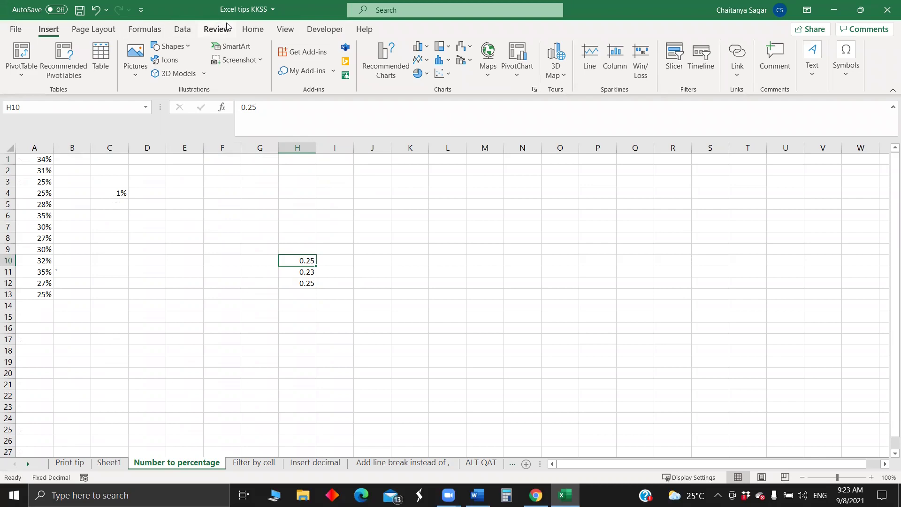
Try to turn off automatic decimal point insertion in the advanced editing options.
left_click(253, 29)
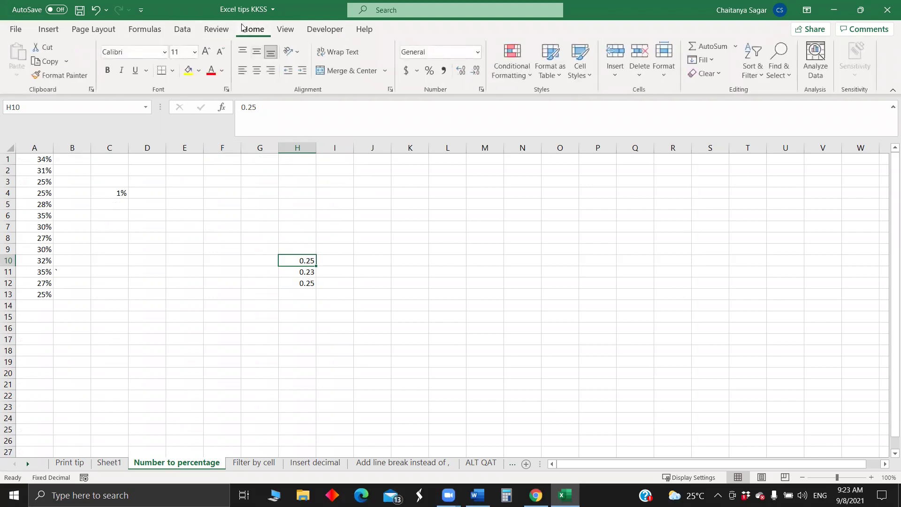
left_click(11, 30)
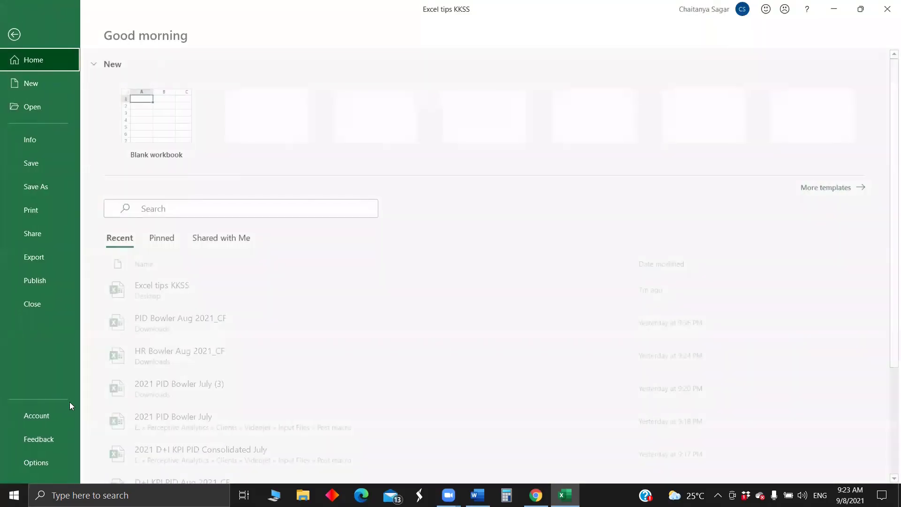
left_click(40, 416)
left_click(39, 438)
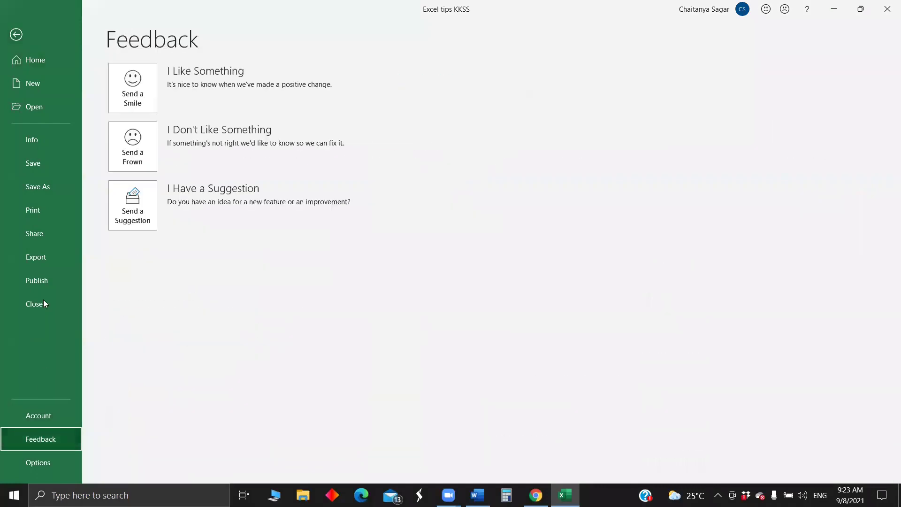
left_click(40, 463)
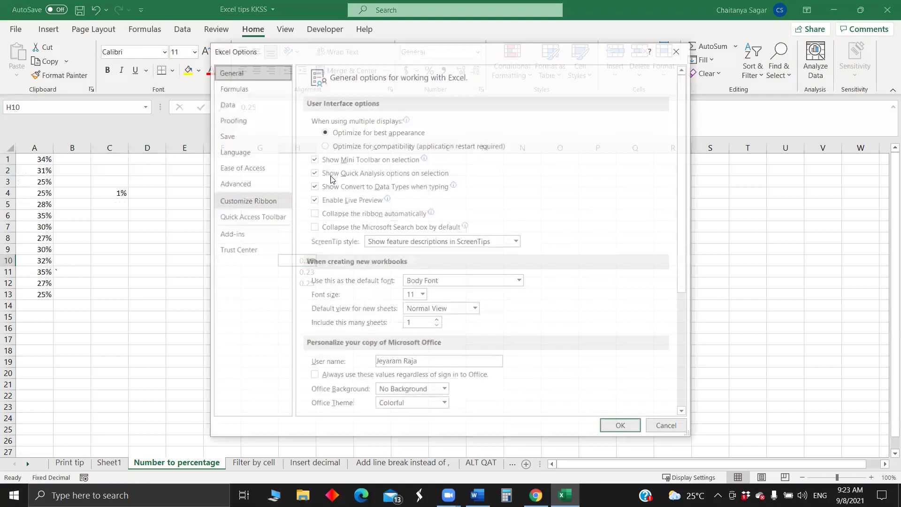
left_click(237, 183)
left_click(314, 148)
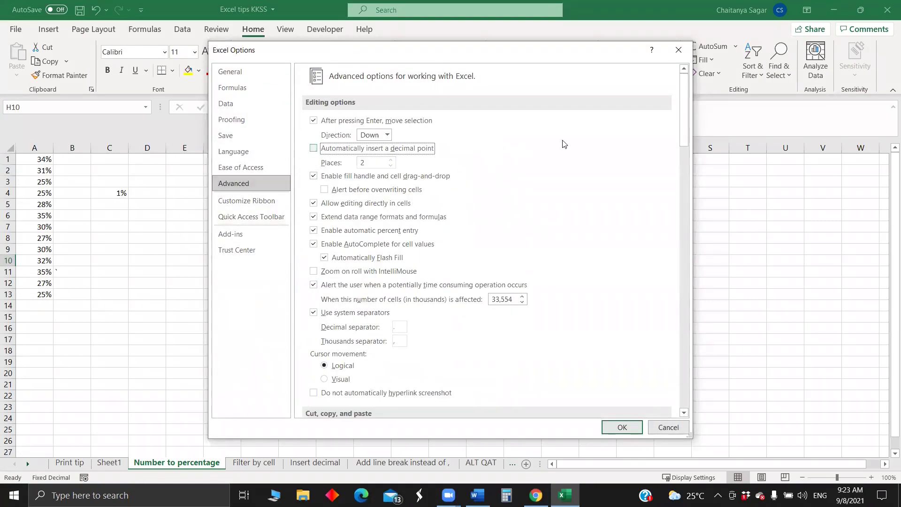
key("Return")
Test number entry with 25 in cell L7 and 2 in cell L8.
left_click(465, 226)
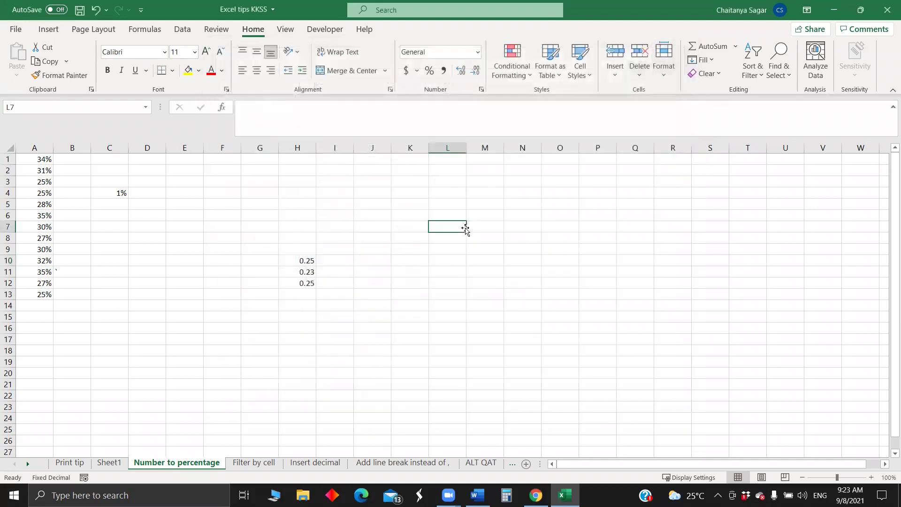
type("25")
key("Return")
type("2")
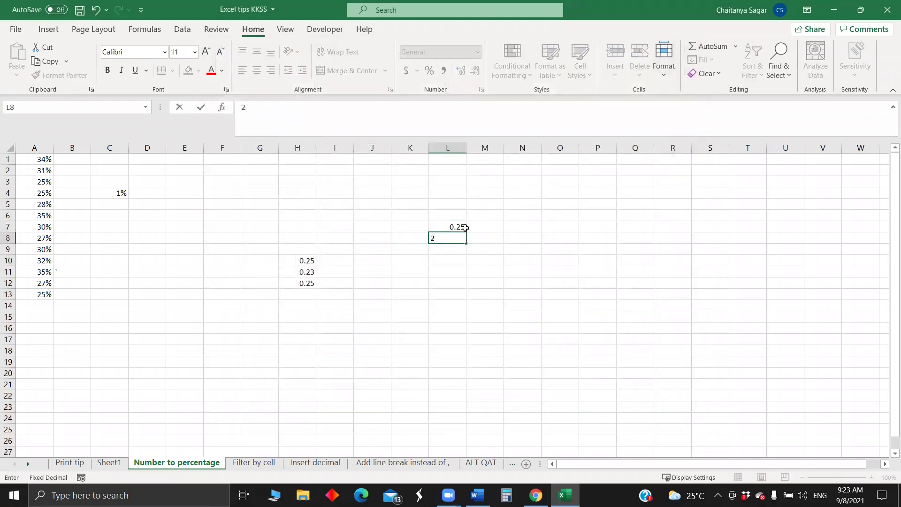
left_click(483, 296)
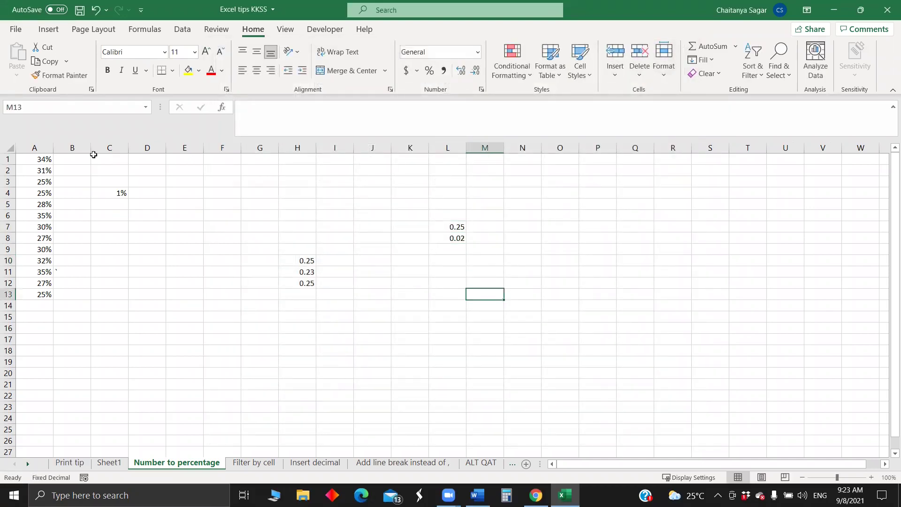
Disable automatic decimal point insertion in the advanced editing options and apply the change.
left_click(10, 35)
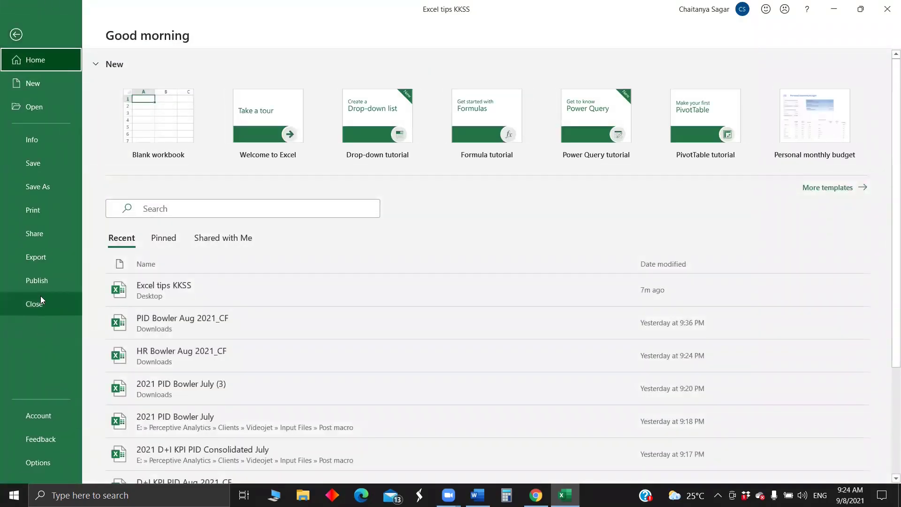
left_click(53, 421)
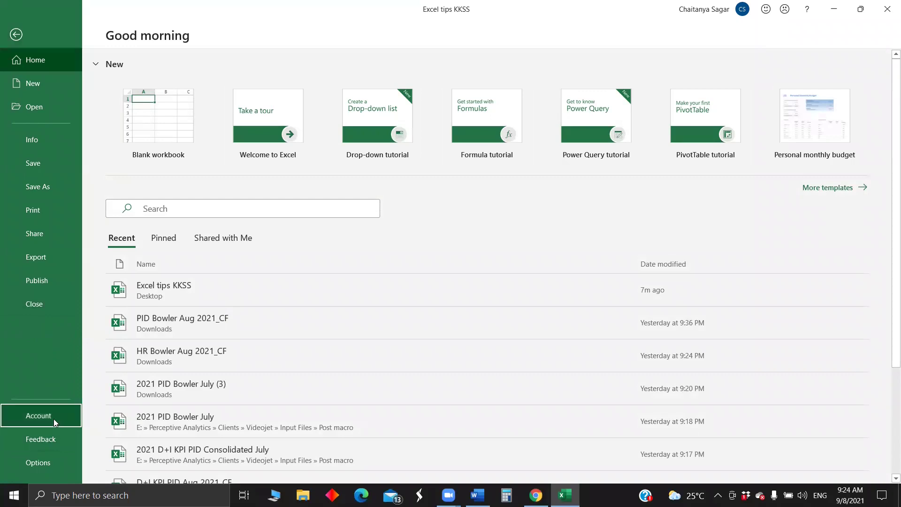
left_click(41, 463)
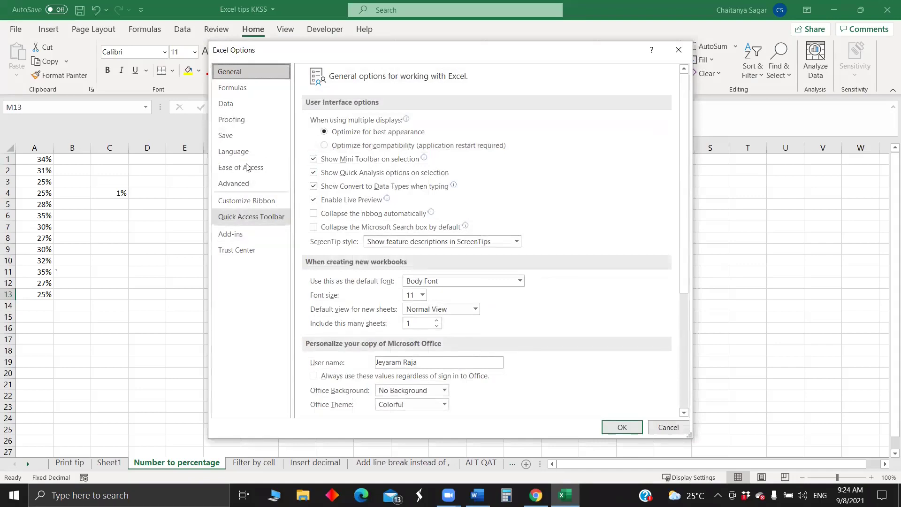
left_click(233, 183)
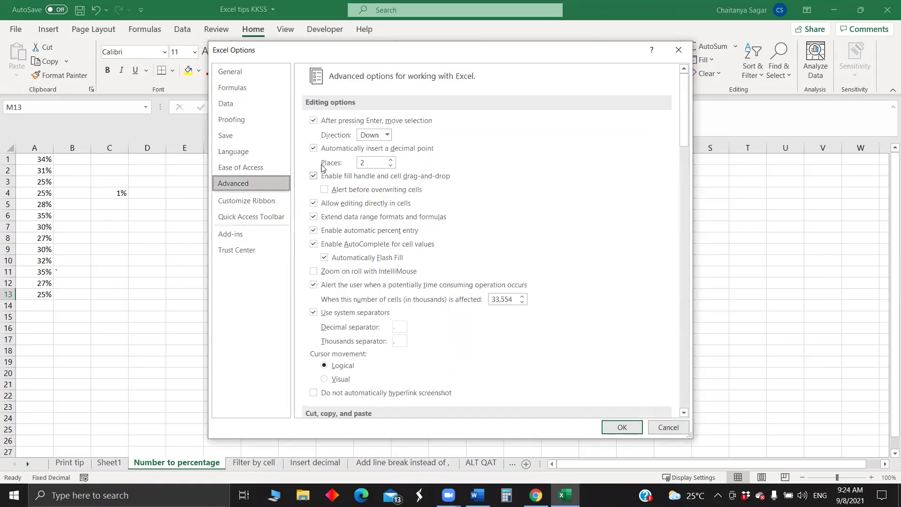
left_click(313, 149)
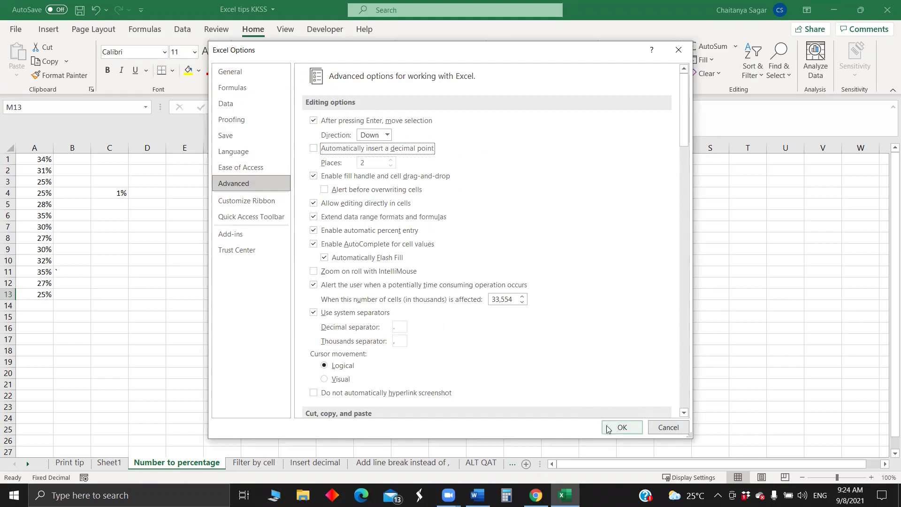
left_click(620, 427)
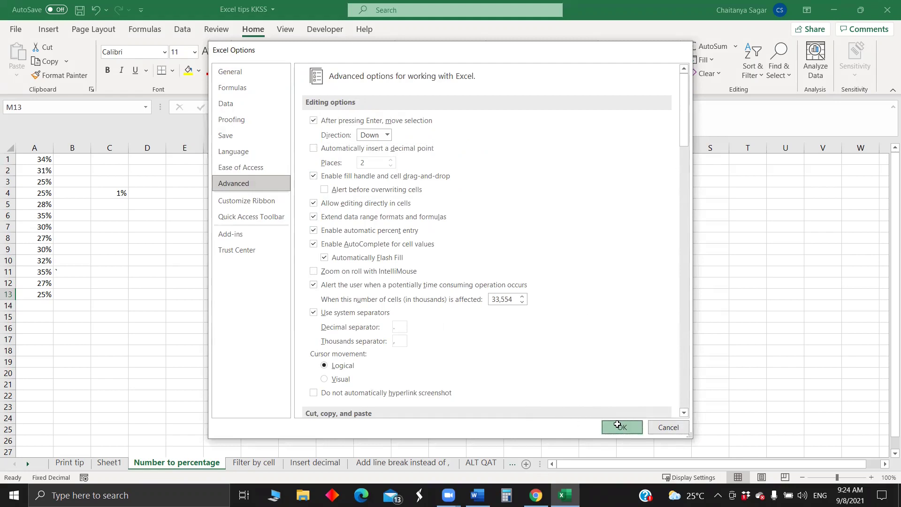
Enter 25 in both cells P16 and P17.
left_click(580, 332)
type("25")
key("Return")
type("25")
key("ctrl+Return")
Apply the Percentage number format to cells P16:P17.
left_click(589, 328)
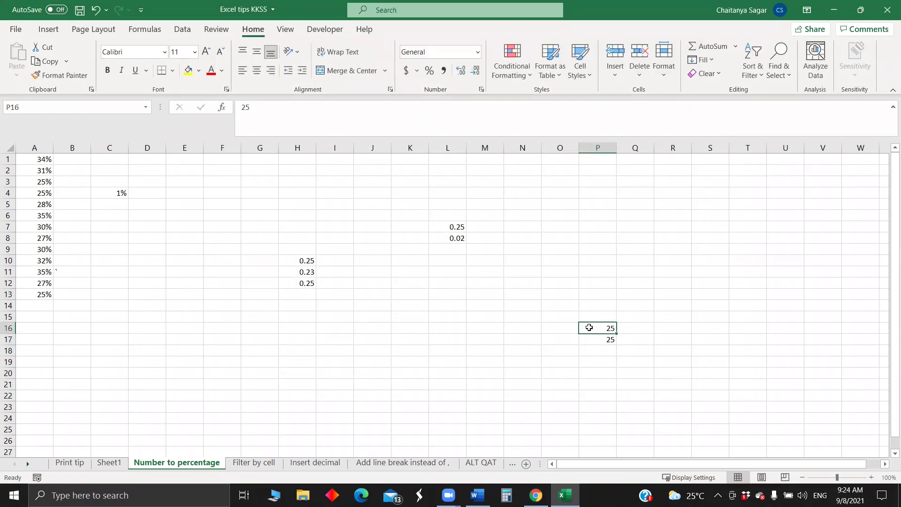
key("shift+Down")
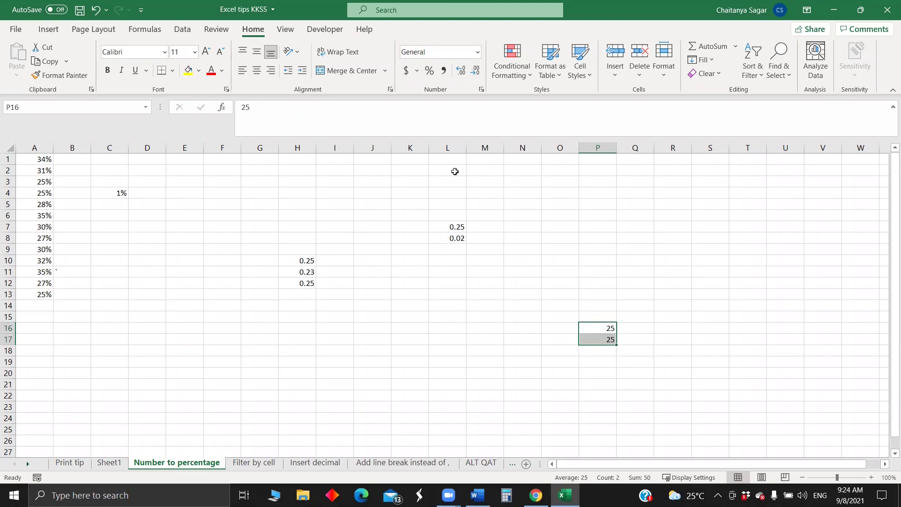
left_click(428, 73)
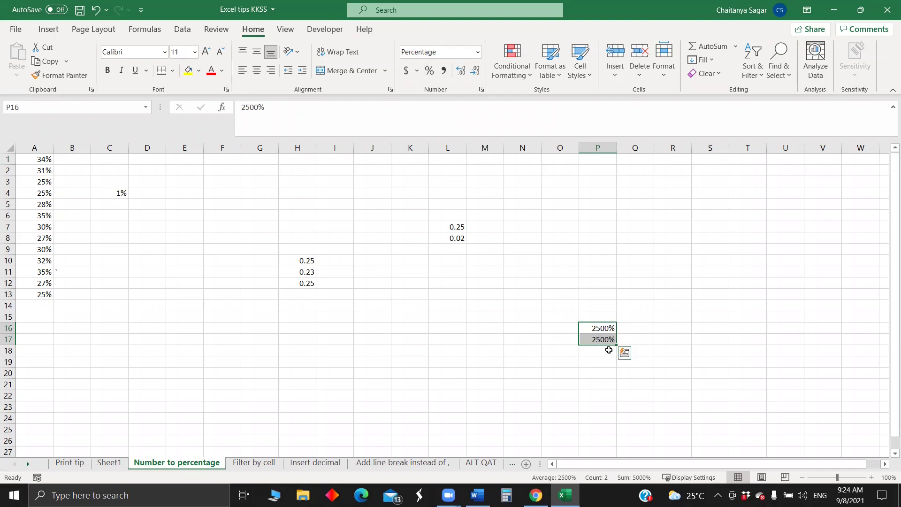
Enter 25 in cell O10 and 21 in cell O11.
left_click(543, 260)
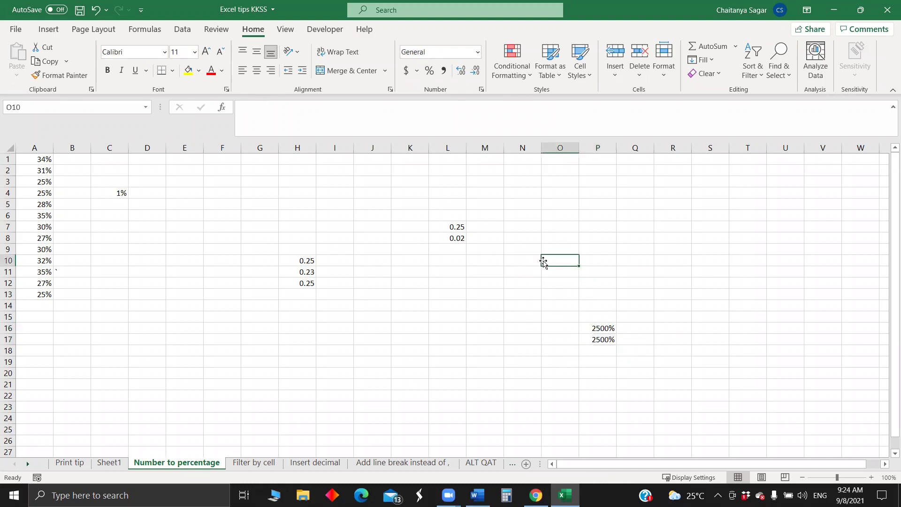
type("25")
key("Return")
type("21")
key("Return")
left_click(566, 257)
Enter 1% in cell Q9 as the conversion factor, like the one in C4.
left_click(101, 191)
left_click(634, 247)
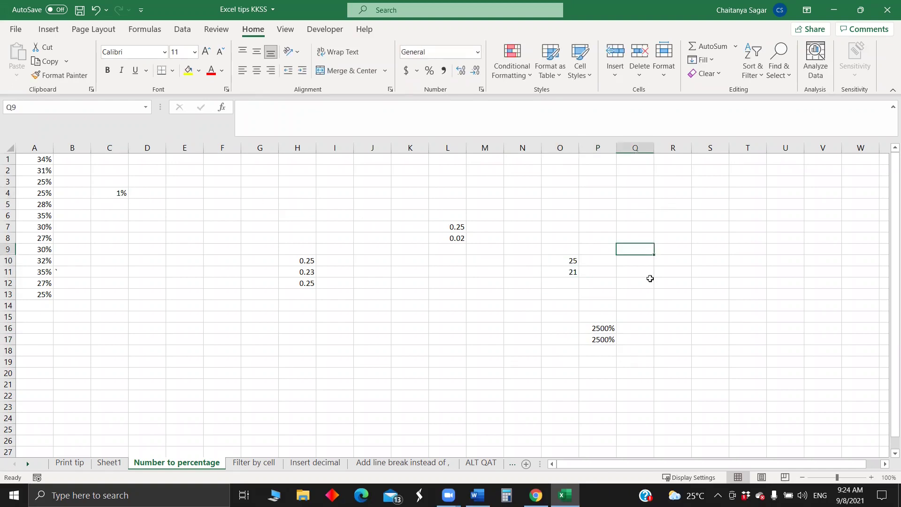
type("1")
type("%")
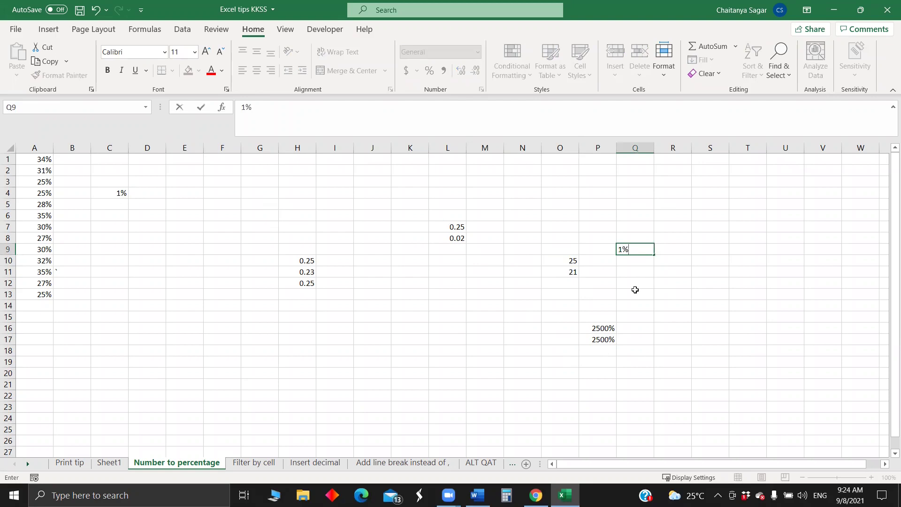
key("Return")
Copy the 1% in Q9 and use Paste Special with Multiply on O10:O11 to turn the numbers into percentages.
left_click(573, 261)
left_click(639, 248)
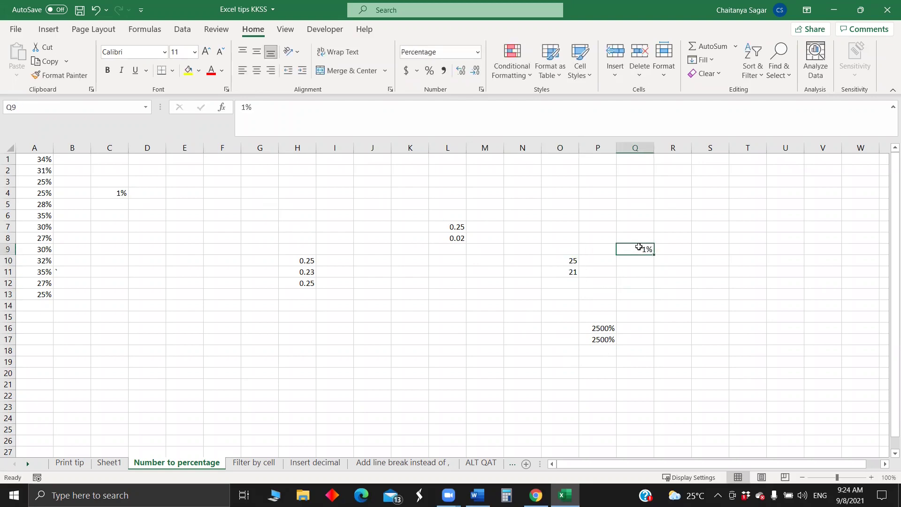
key("ctrl+c")
left_click(560, 259)
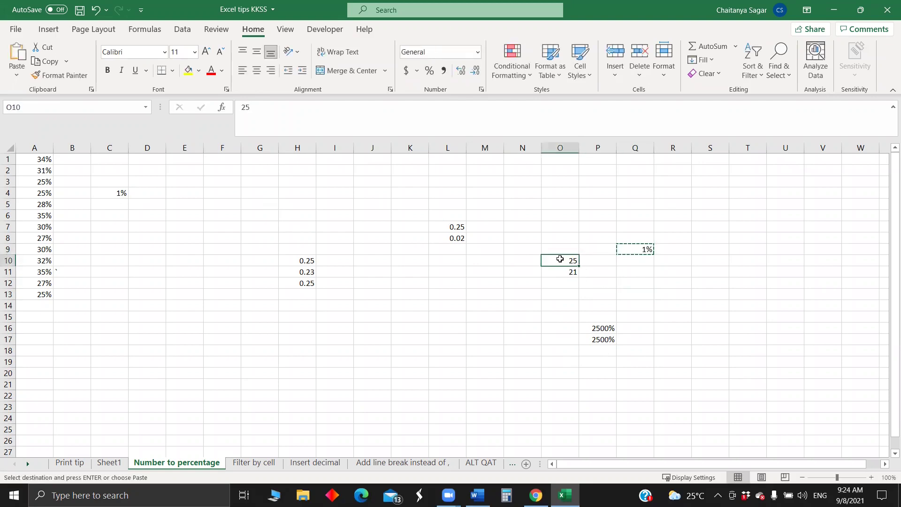
key("shift+Down")
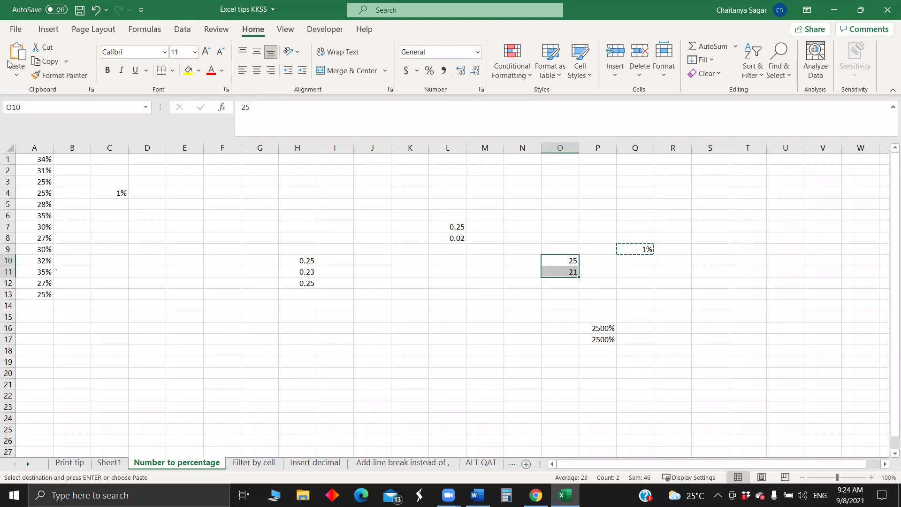
left_click(17, 74)
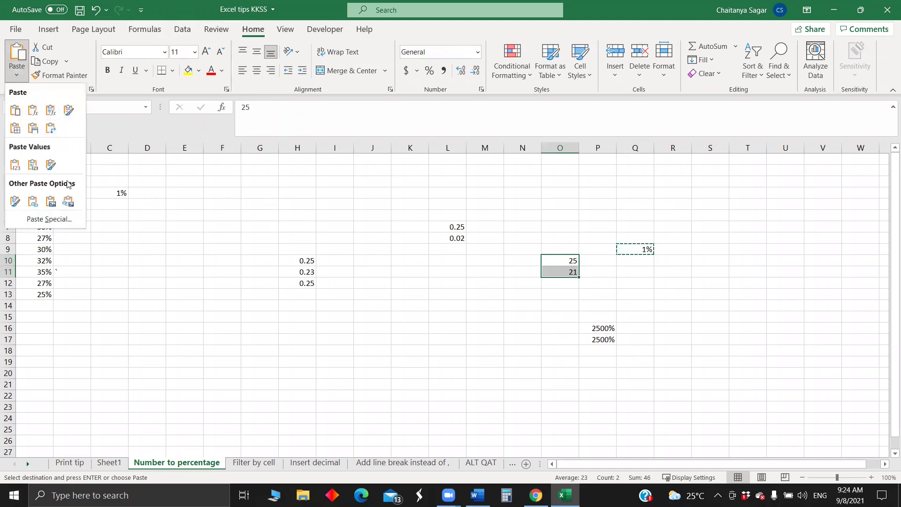
left_click(53, 218)
left_click(583, 181)
left_click(592, 245)
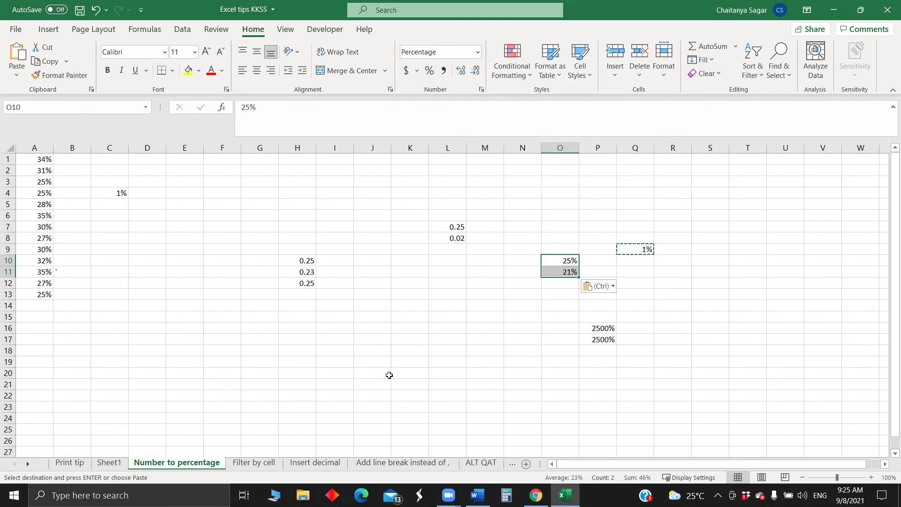
On the Filter by cell sheet, turn on filtering for the Store, Category and Sales headers.
left_click(263, 464)
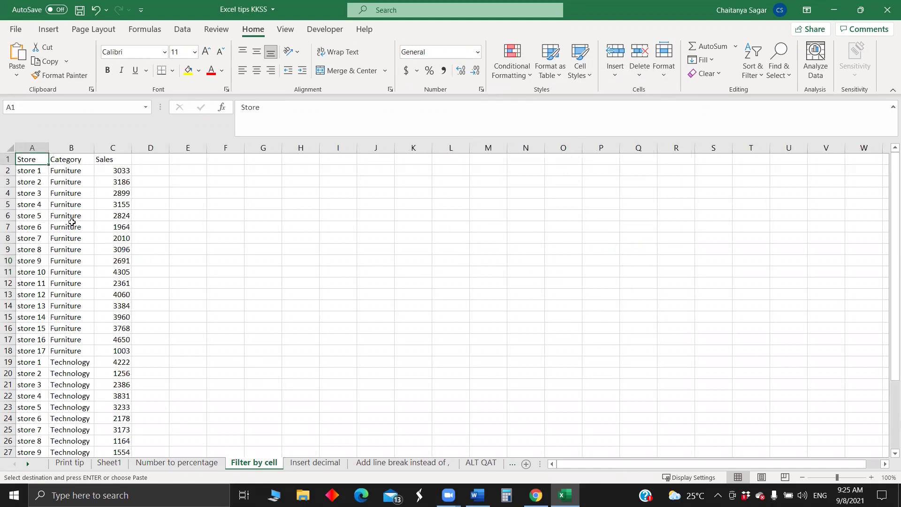
left_click(66, 208)
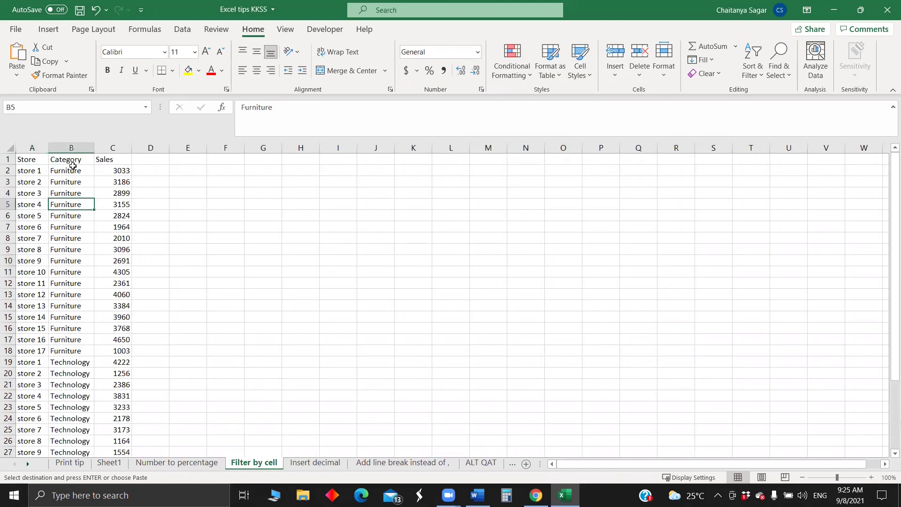
left_click(75, 157)
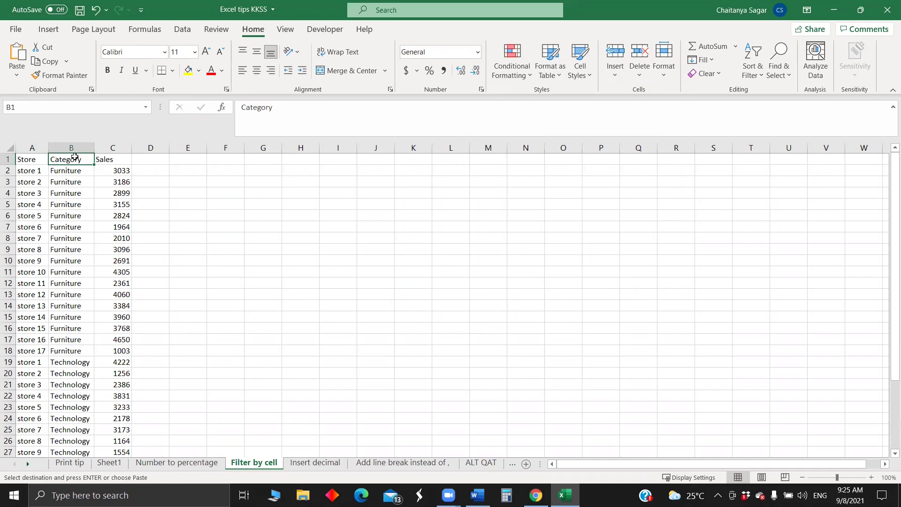
key("ctrl+shift+l")
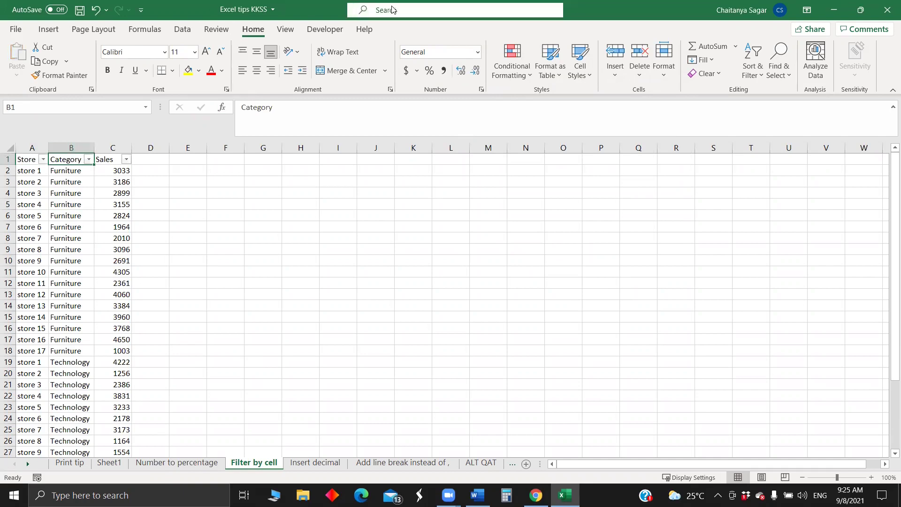
Filter the Category column to show only Furniture, and turn filtering off again.
left_click(90, 158)
left_click(31, 297)
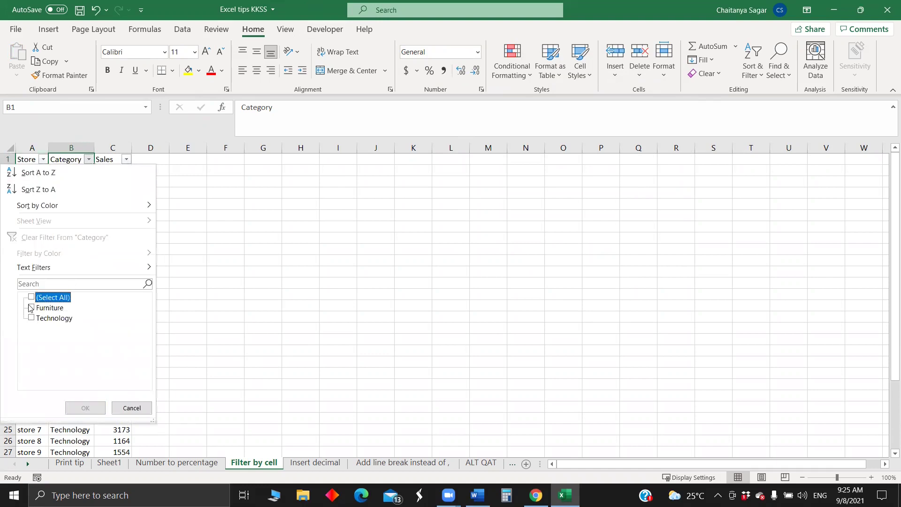
left_click(31, 308)
left_click(85, 407)
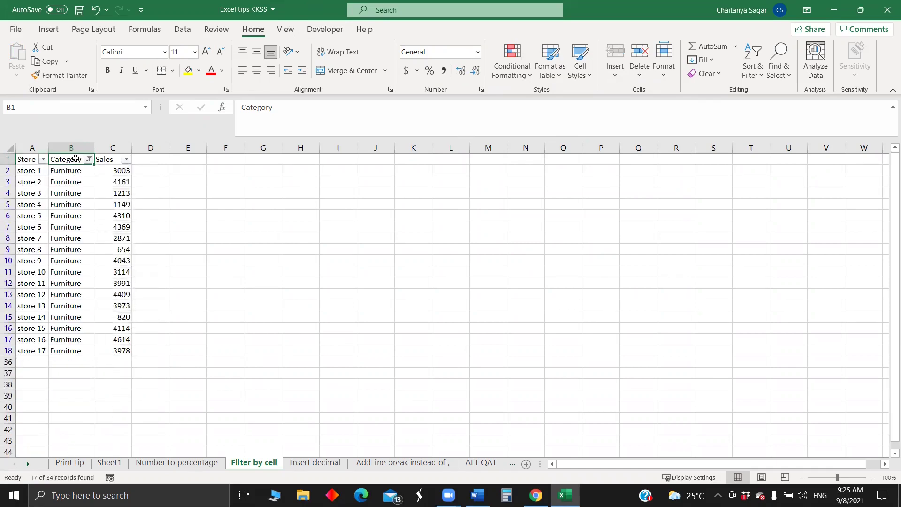
key("ctrl+shift+l")
Filter the table by the selected cell's value using Furniture in B6, and undo the filter.
left_click(74, 215)
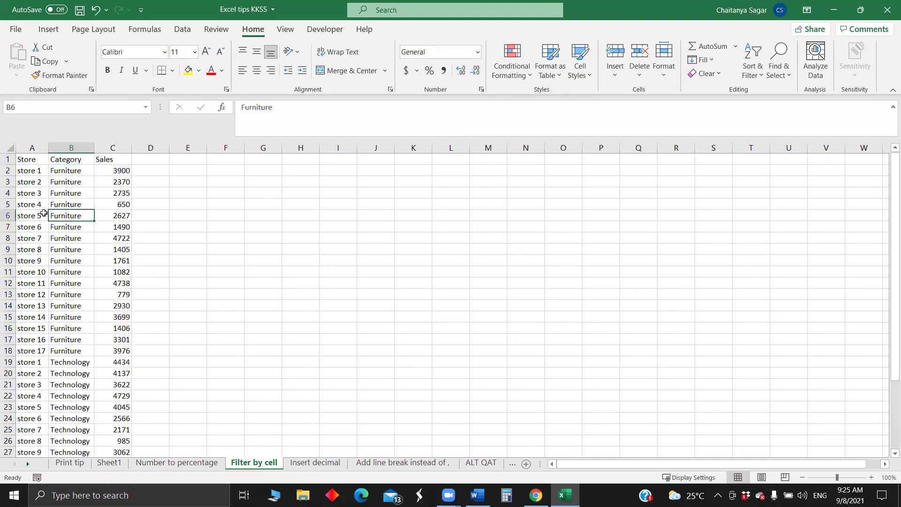
right_click(75, 214)
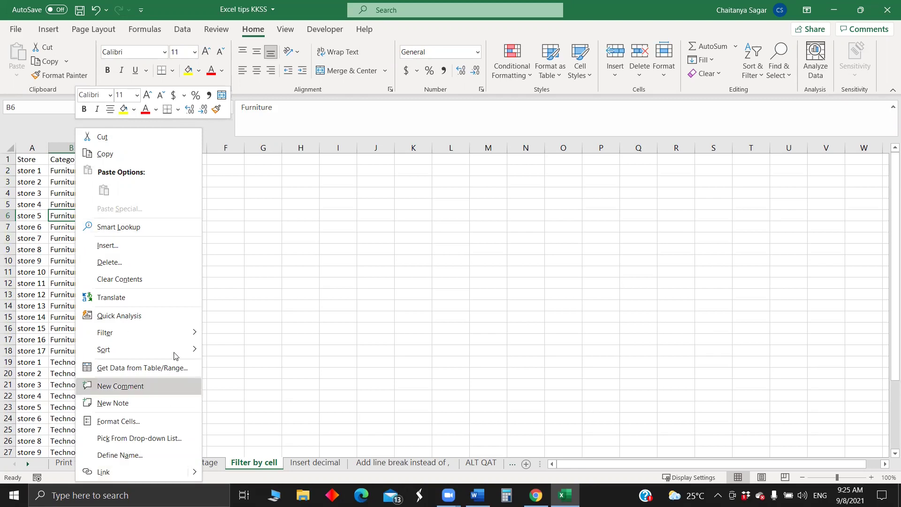
mouse_move(174, 335)
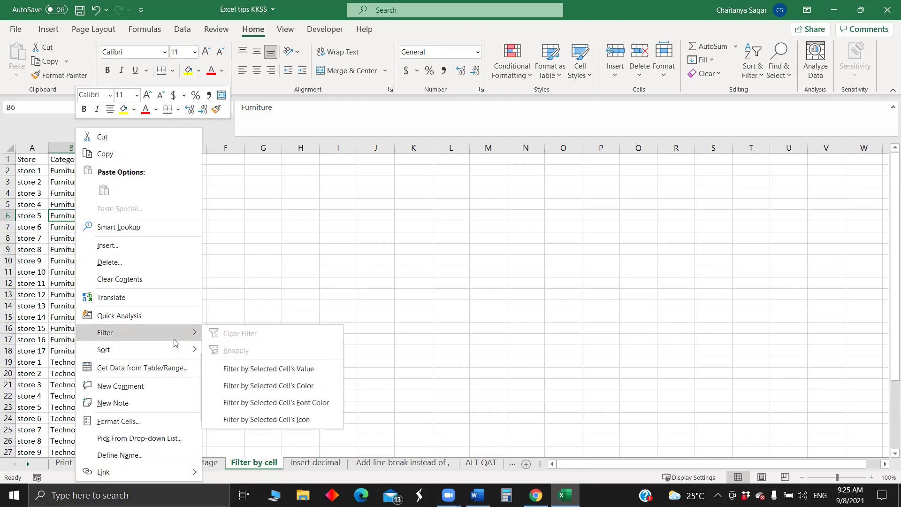
left_click(256, 369)
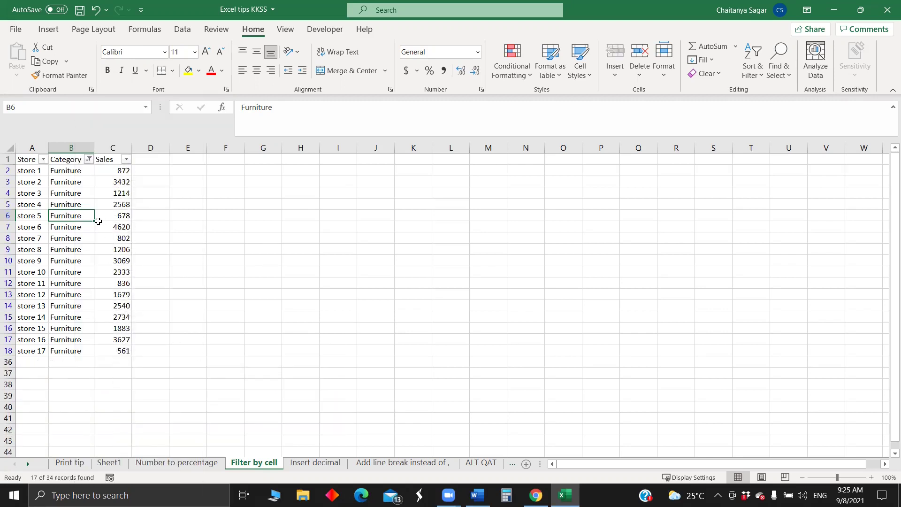
key("ctrl+z")
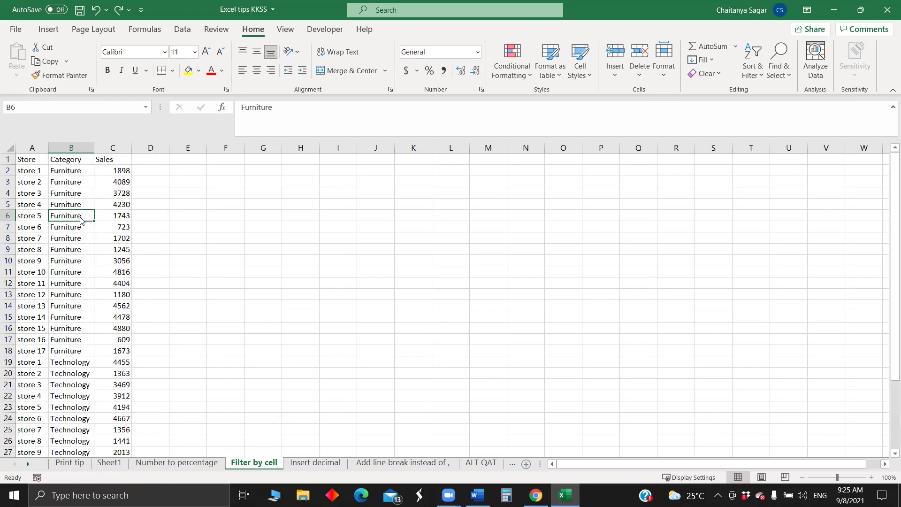
Examine the filter options available for the selected Furniture cell B6.
right_click(80, 219)
mouse_move(178, 334)
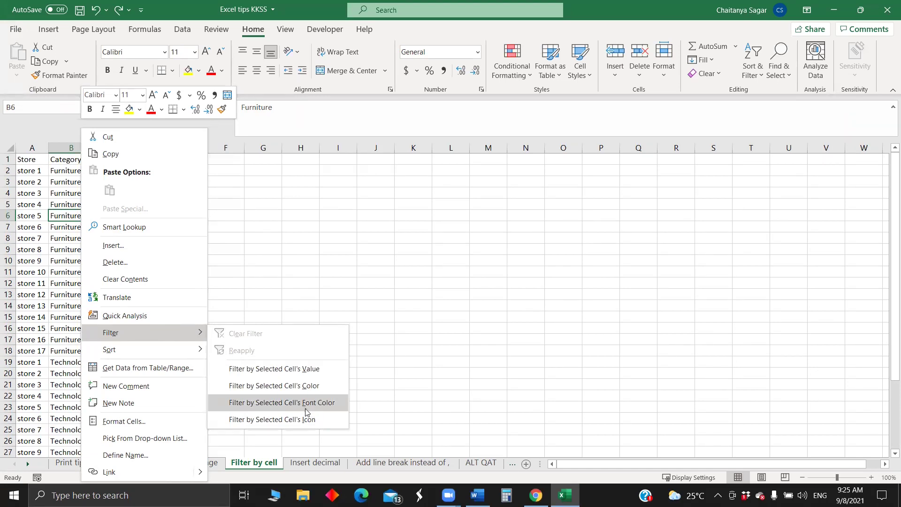
left_click(389, 402)
On the Insert decimal sheet, enter 253 in cell J11 and 25.23 in cell J12.
left_click(309, 463)
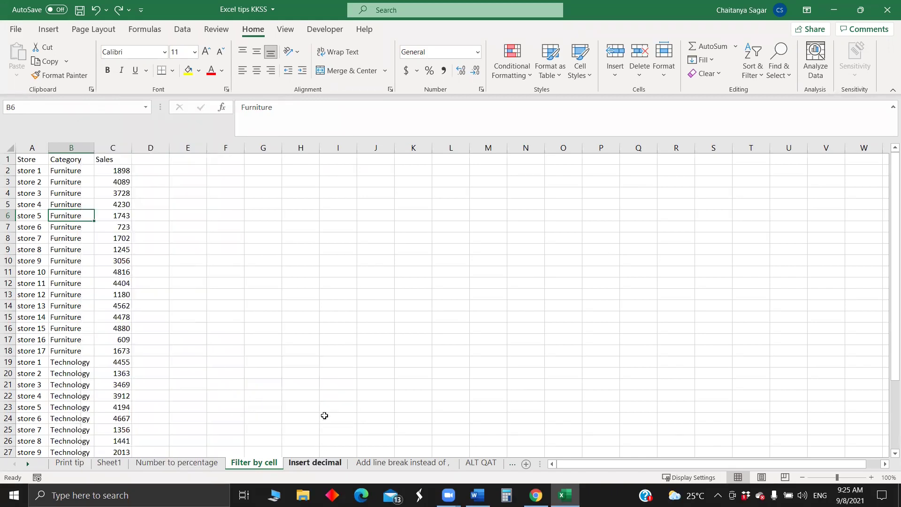
left_click(375, 276)
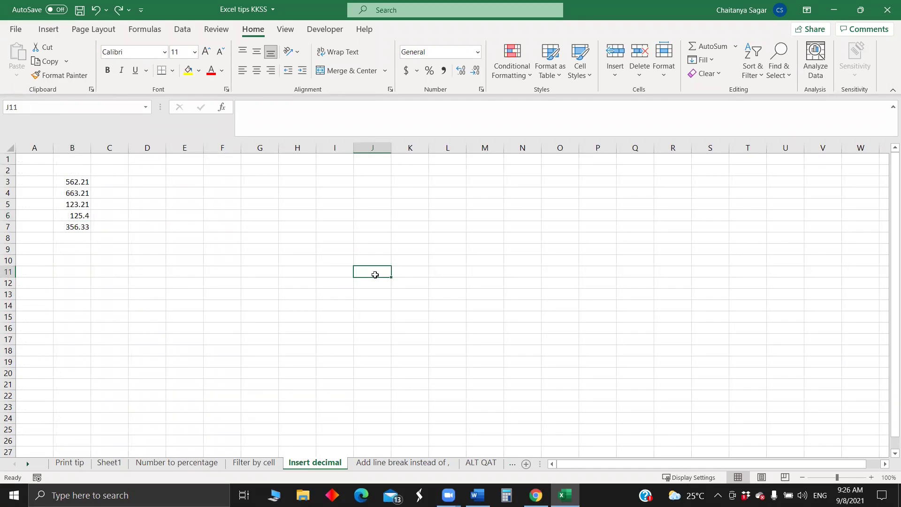
type("253")
key("Return")
type("25.23")
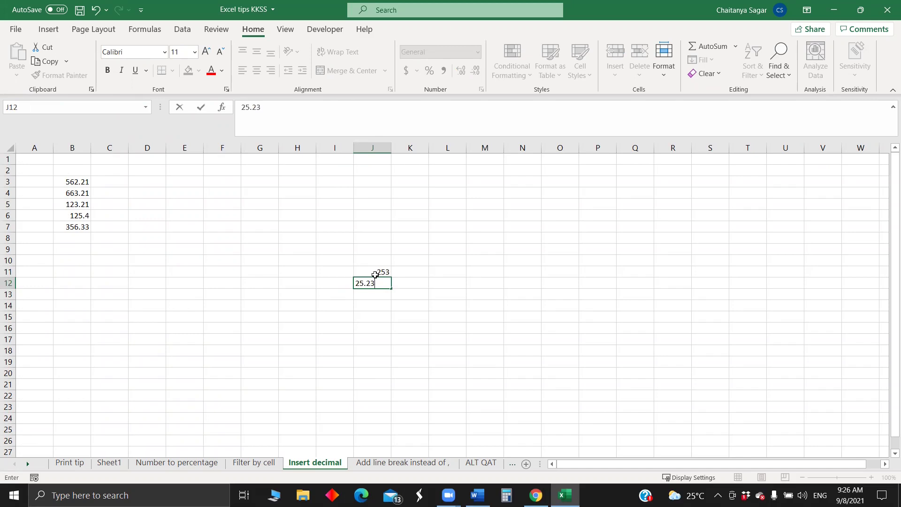
key("Return")
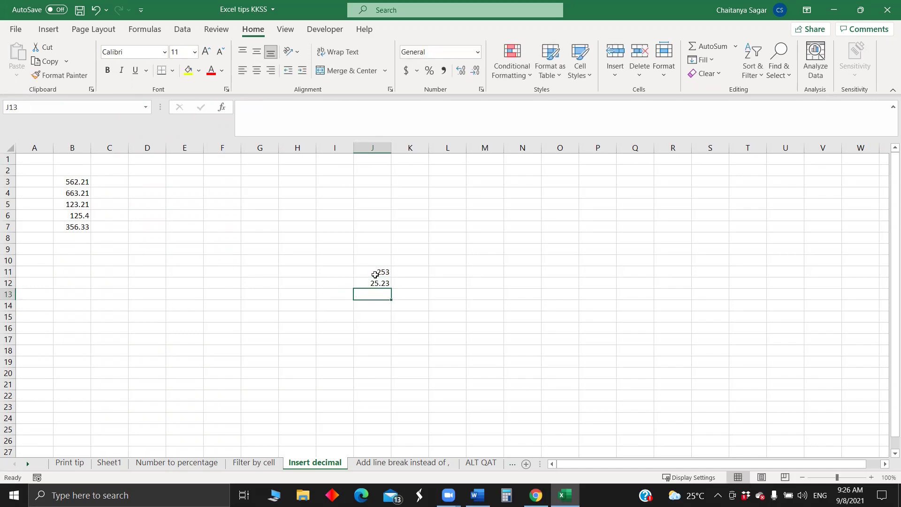
left_click_drag(386, 283, 384, 339)
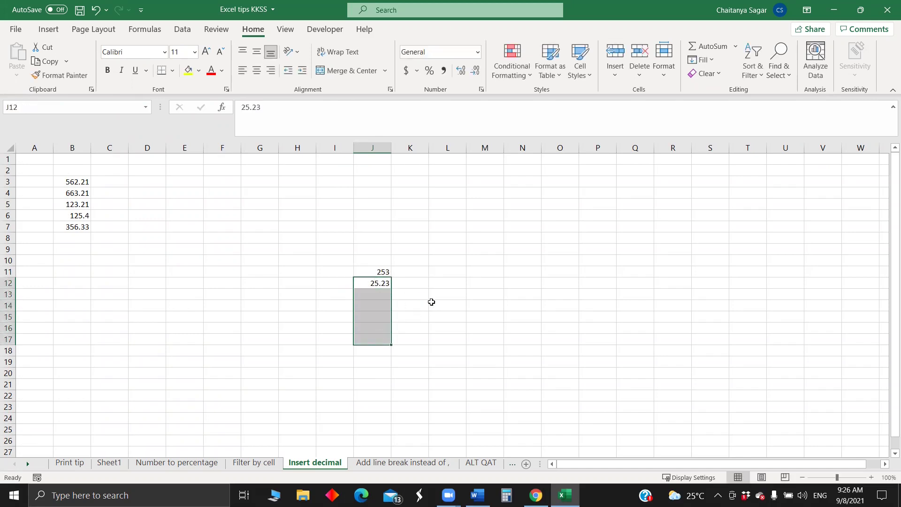
left_click(408, 283)
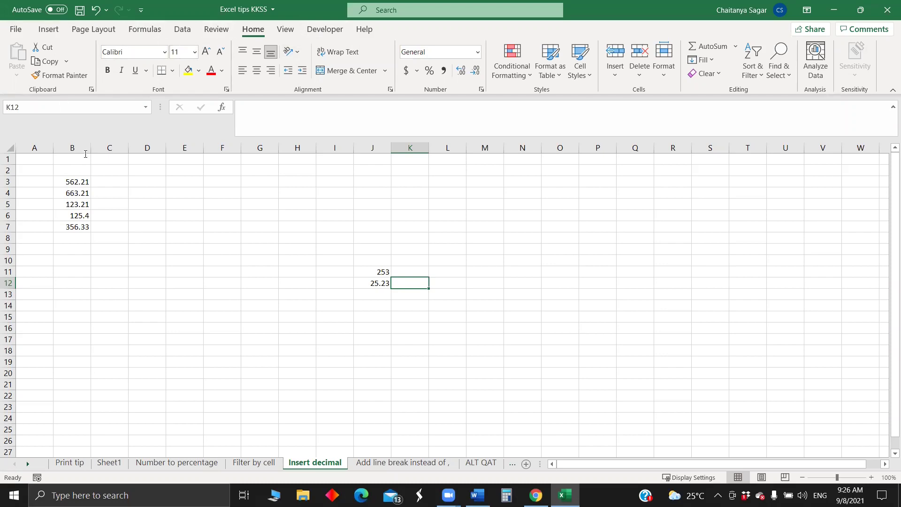
In the advanced Excel options, enable automatic insertion of a decimal point with 3 places.
left_click(14, 27)
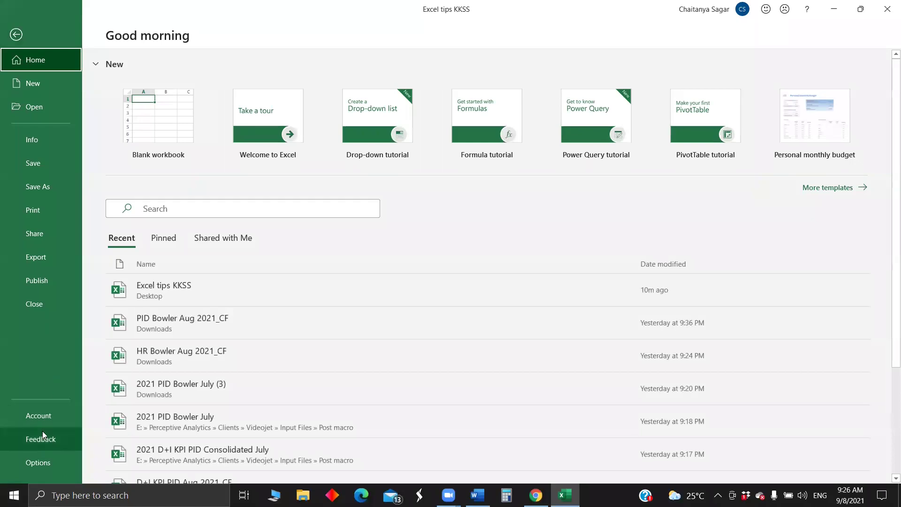
left_click(43, 464)
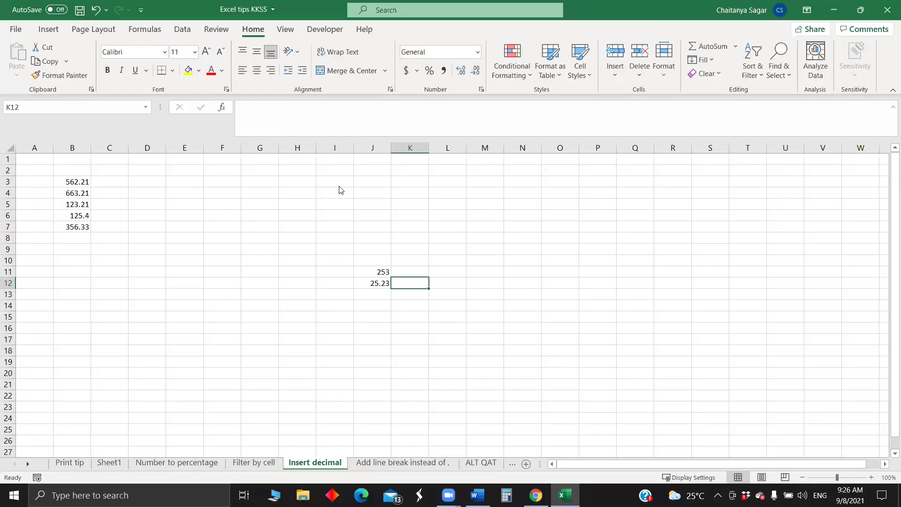
left_click(249, 183)
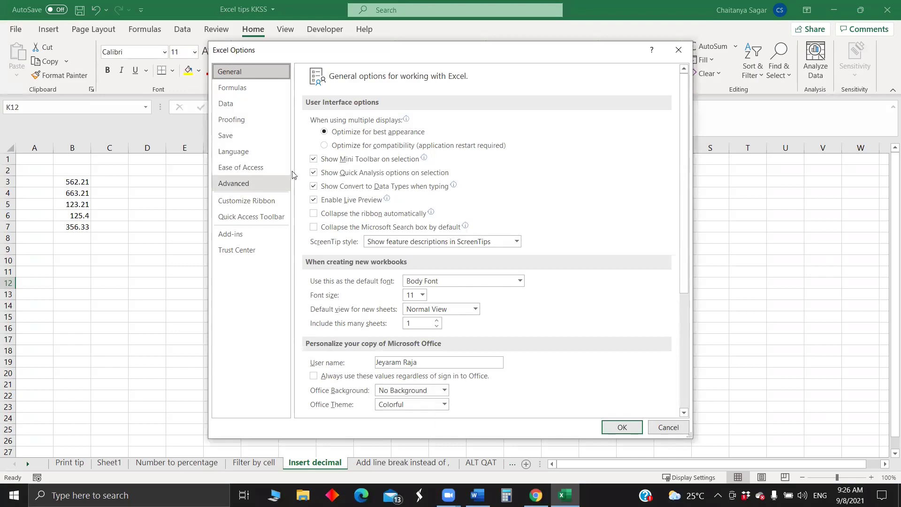
left_click(324, 150)
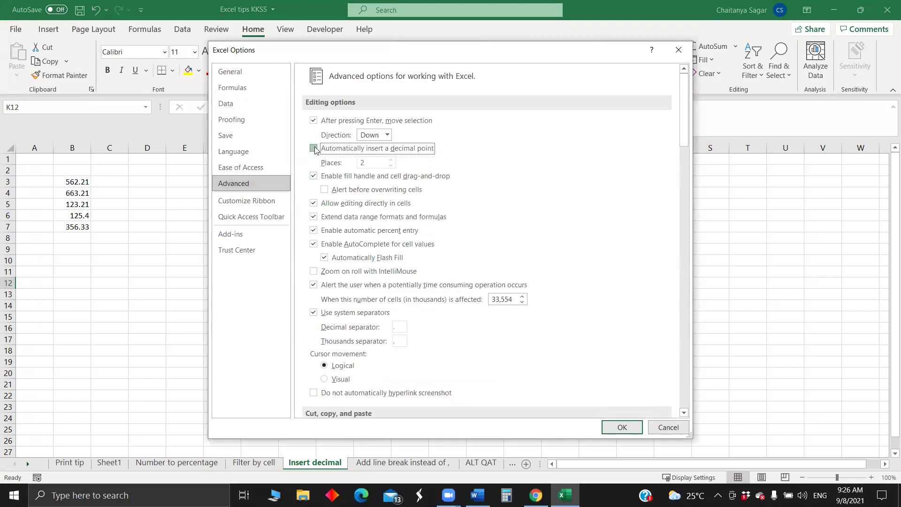
left_click(366, 161)
type("3")
left_click(622, 428)
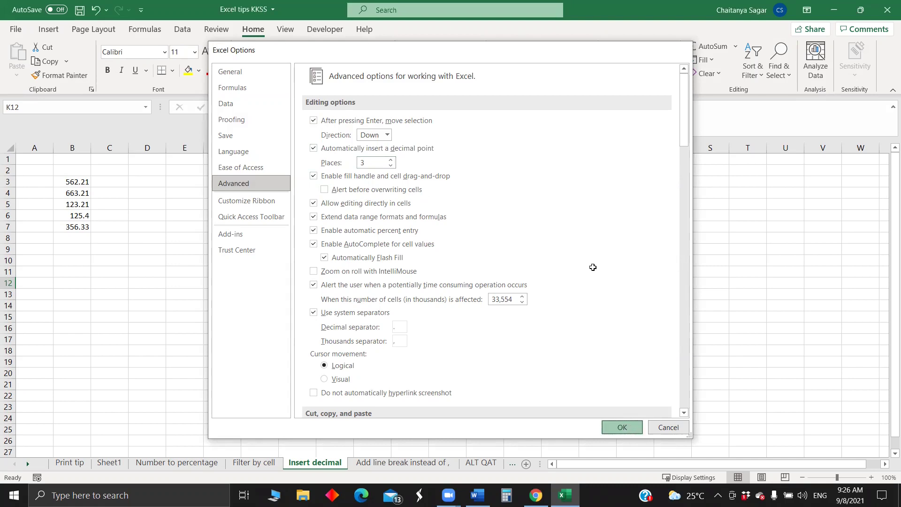
Enter numbers in P11:P13 using the automatic decimal point to get 123.456, 20555.852 and 0.003.
left_click(593, 268)
type("123.")
type("456")
key("Return")
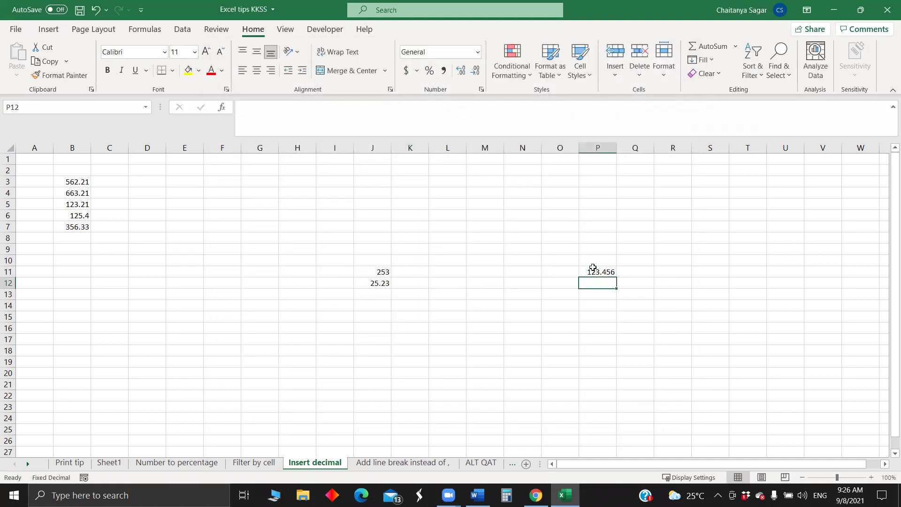
type("20555.85")
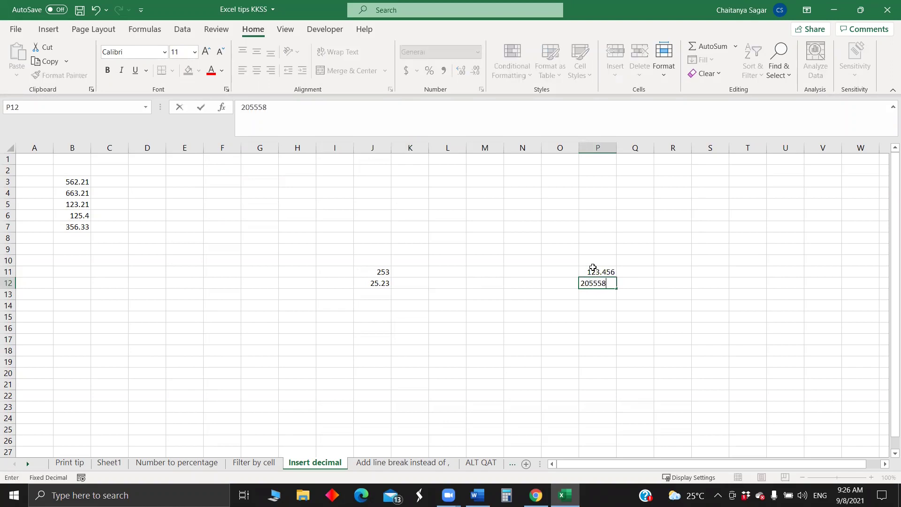
key("Return")
type("3")
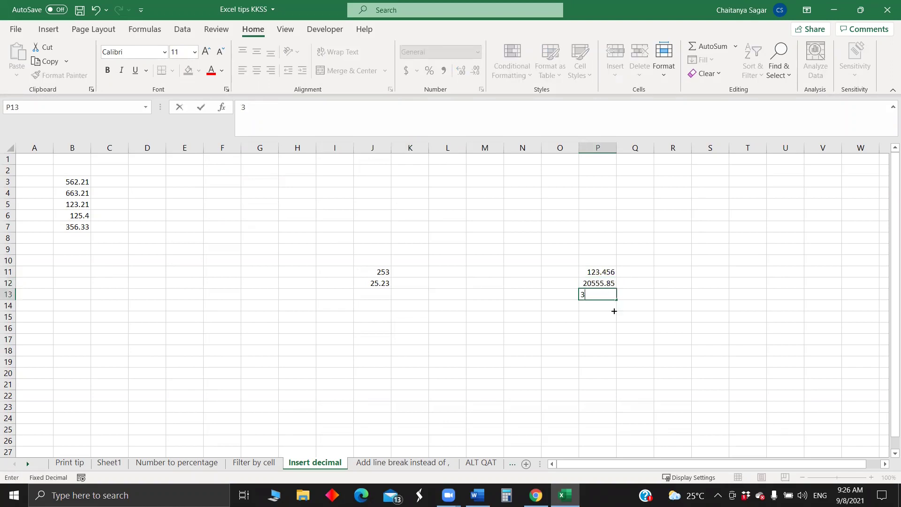
key("Return")
Check the entries in P11:P13 and autofit the width of column P.
left_click(614, 293)
left_click(610, 272)
left_click(608, 284)
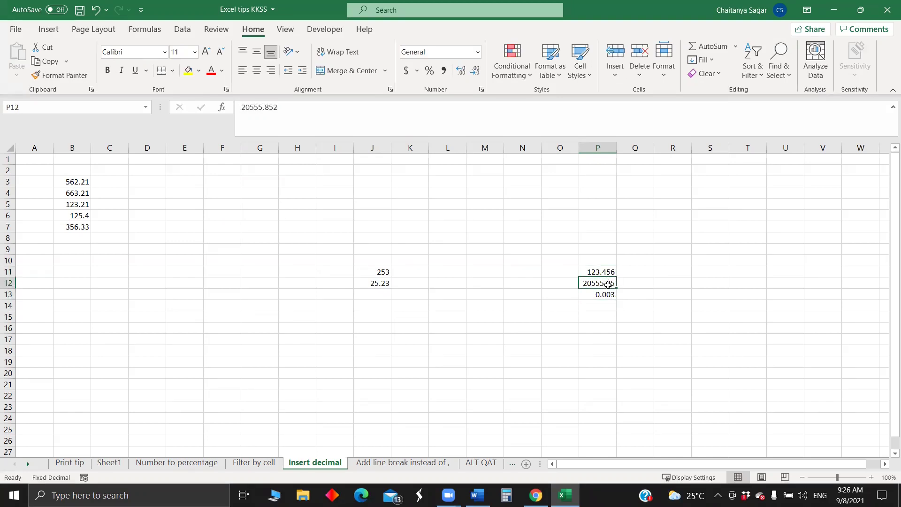
left_click(609, 329)
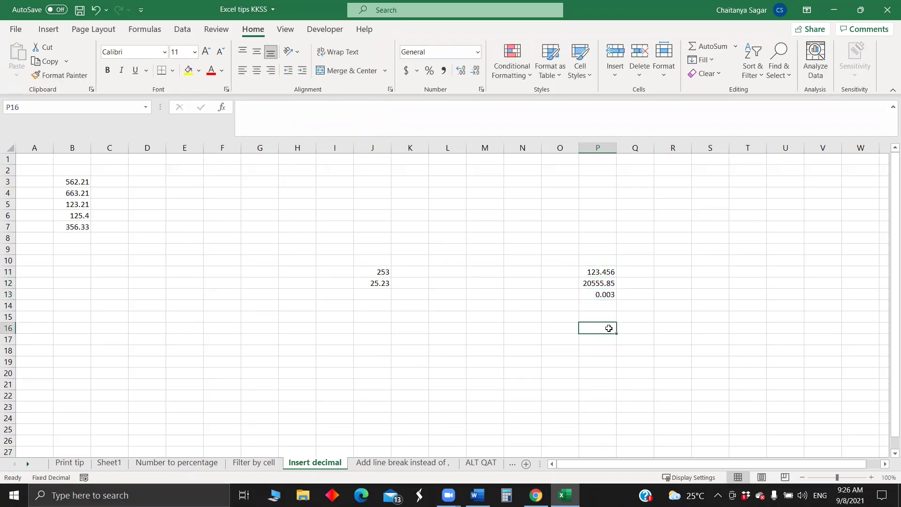
double_click(618, 149)
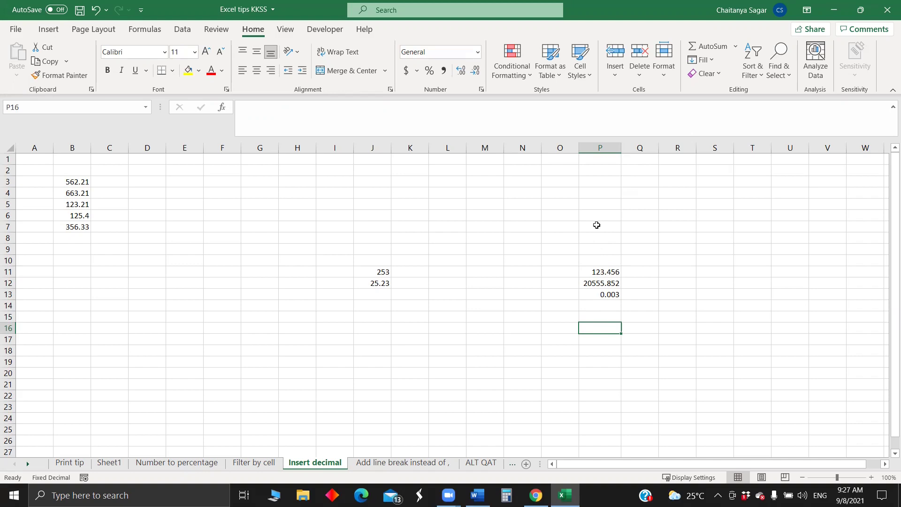
On the Add line break sheet, replace every comma in the addresses in A2:A8 with a line break using Replace All.
left_click(401, 464)
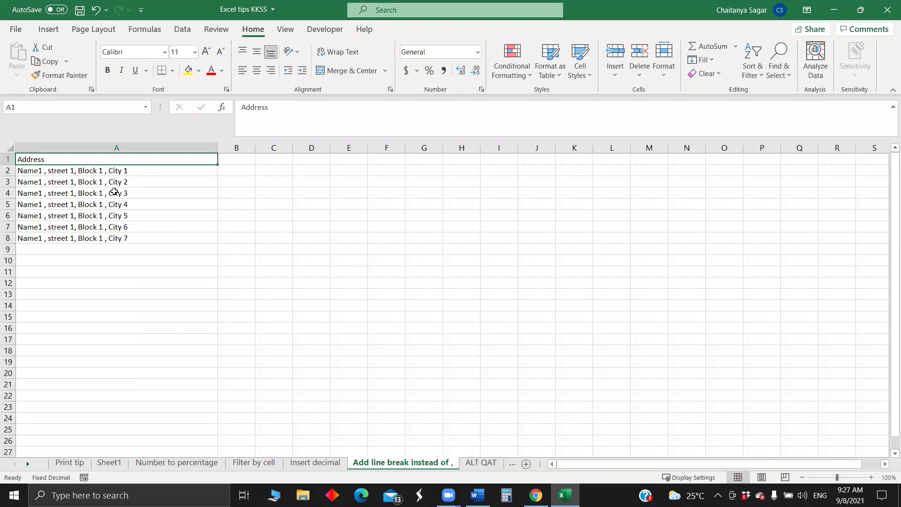
key("Down")
key("shift+Down")
key("shift+Down")
key("shift+Down")
key("shift+Down")
key("shift+Down")
key("shift+Down")
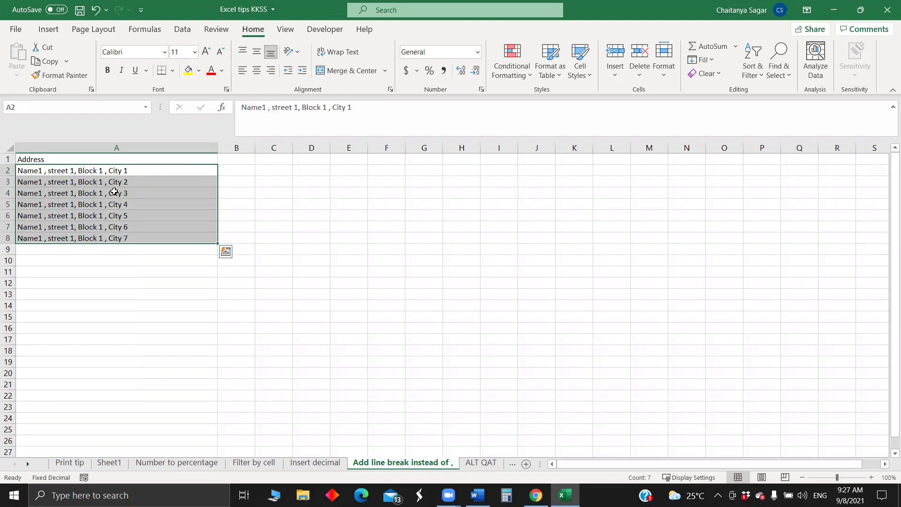
key("ctrl+f")
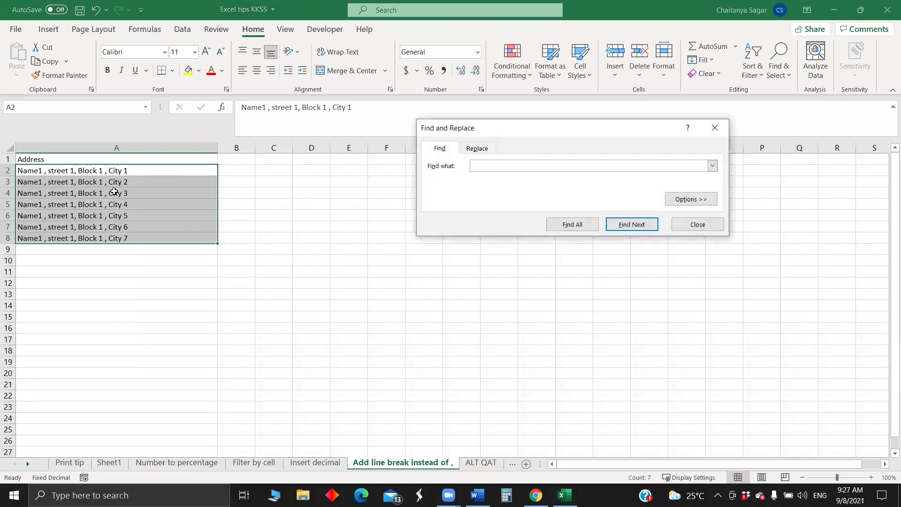
left_click(474, 148)
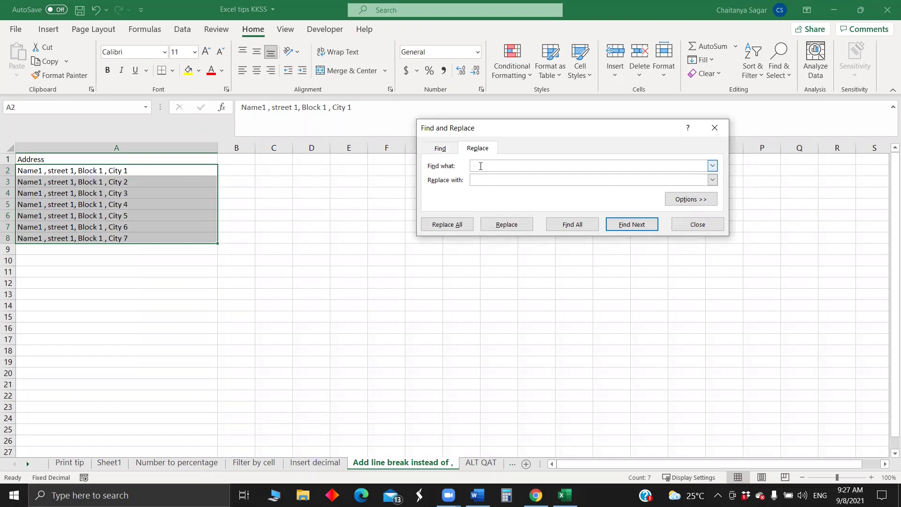
type(",")
left_click(485, 181)
left_click(855, 479)
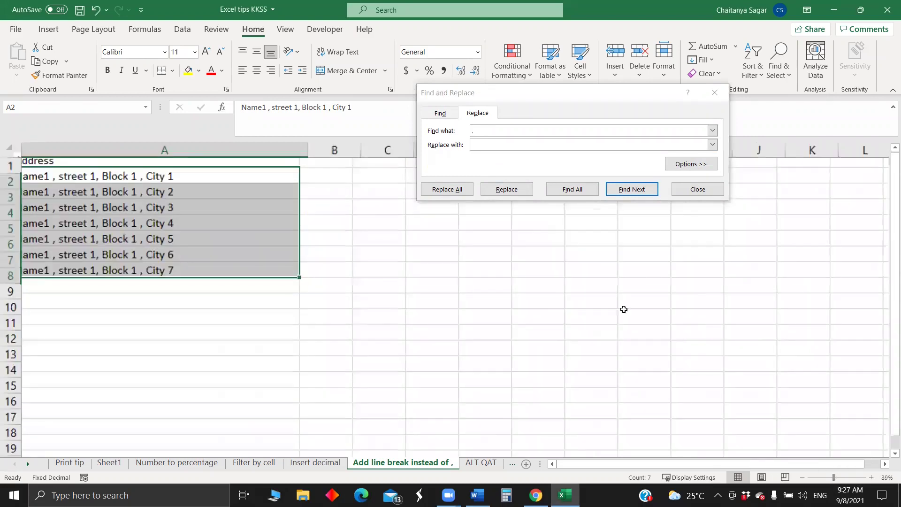
left_click(486, 146)
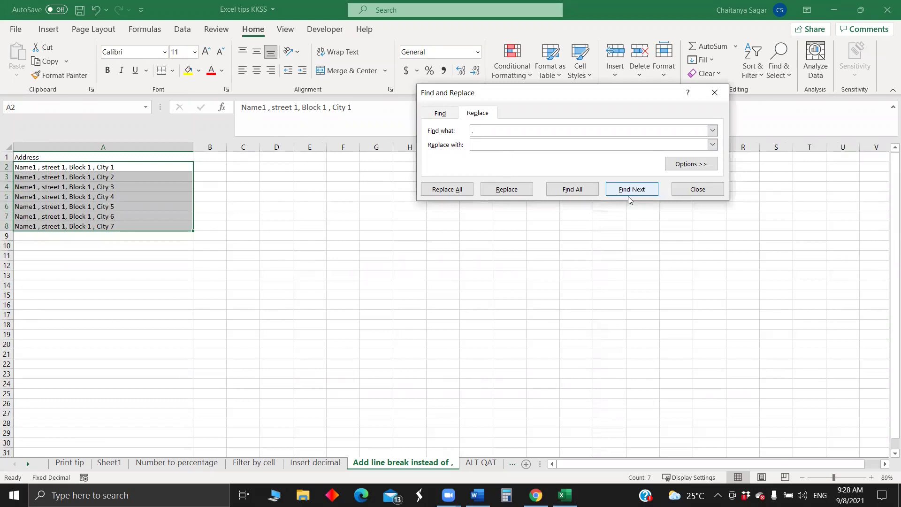
left_click(459, 193)
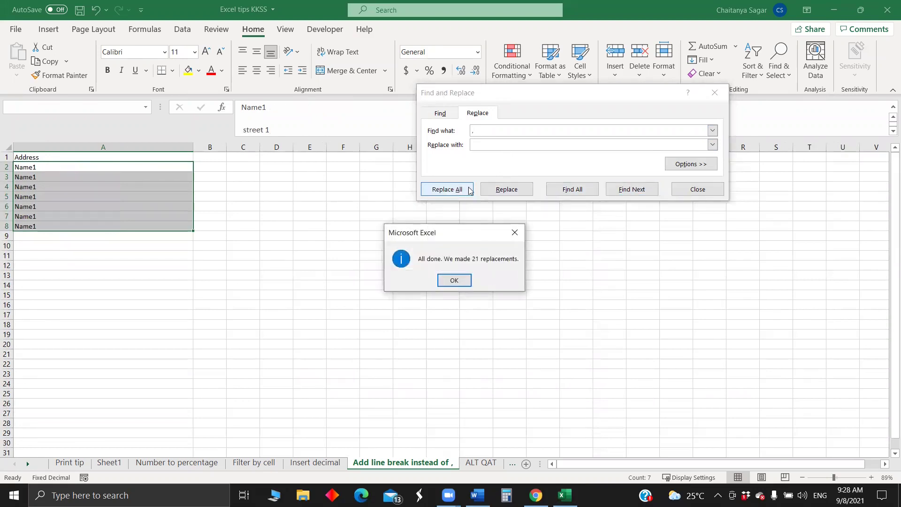
left_click(454, 281)
Apply Wrap Text to A2:A8 to show each address part on its own line.
left_click(68, 168)
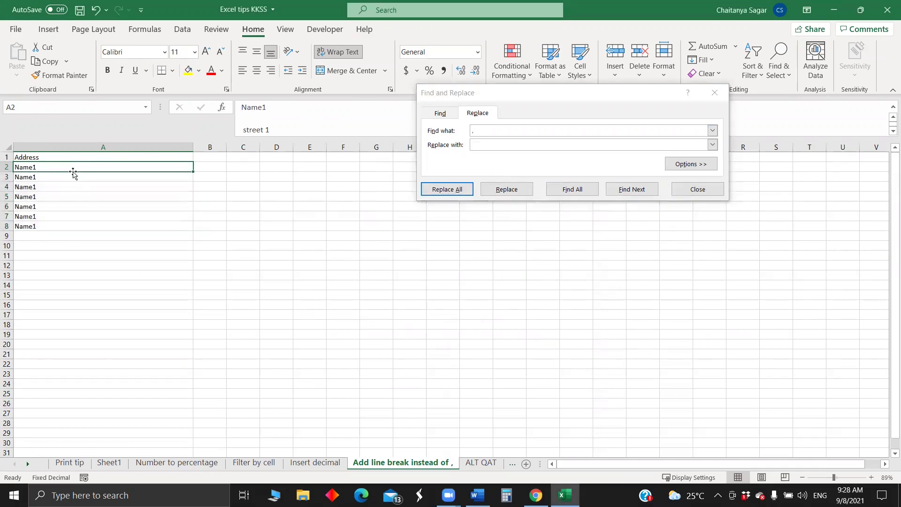
key("ctrl+shift+Down")
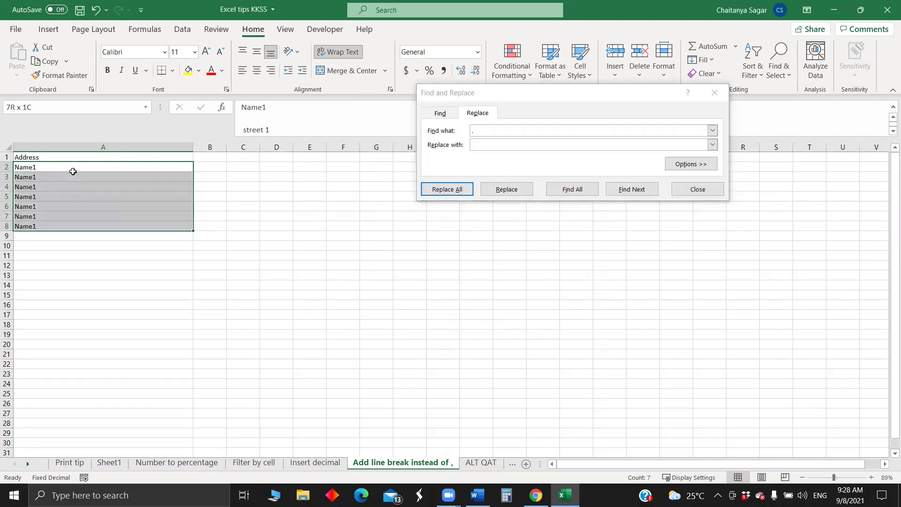
left_click(341, 52)
left_click(92, 195)
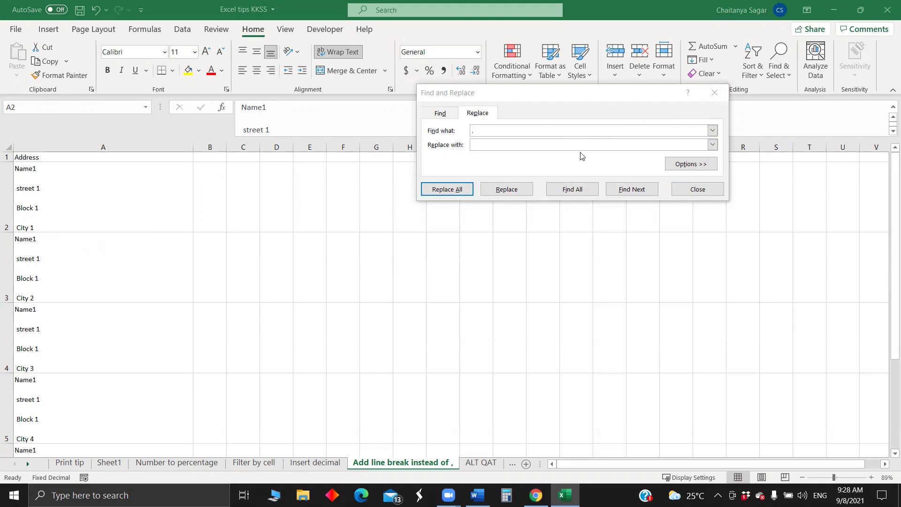
Close the Find and Replace dialog and bring the remaining sheet tabs into view.
left_click(718, 94)
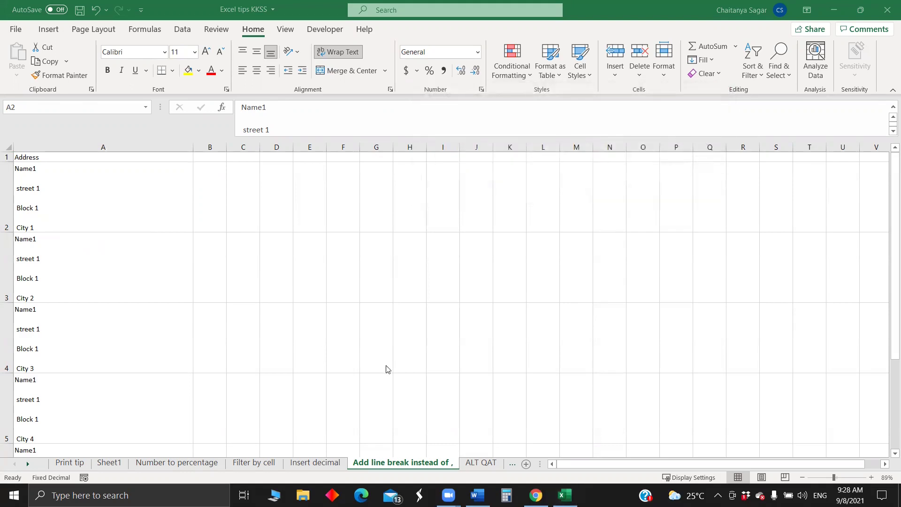
left_click(27, 465)
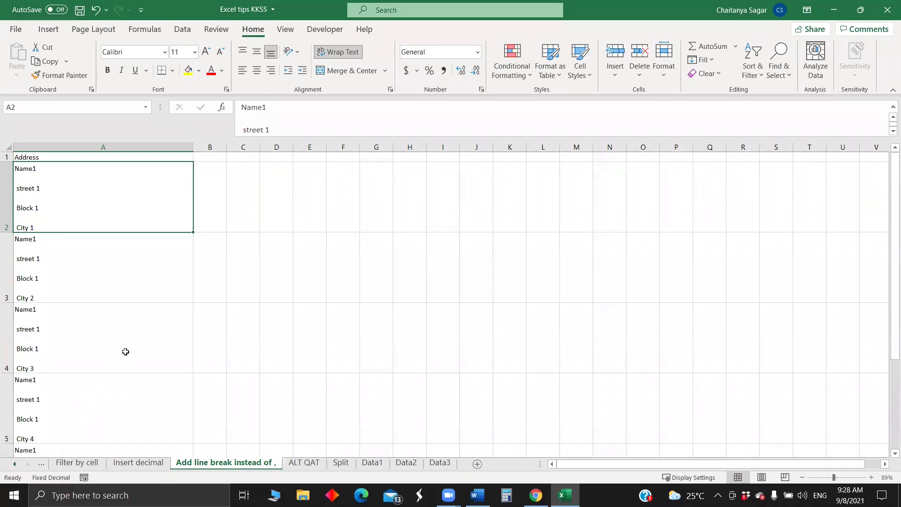
Try to enter Name followed by a manual line break in cell B2.
left_click(205, 206)
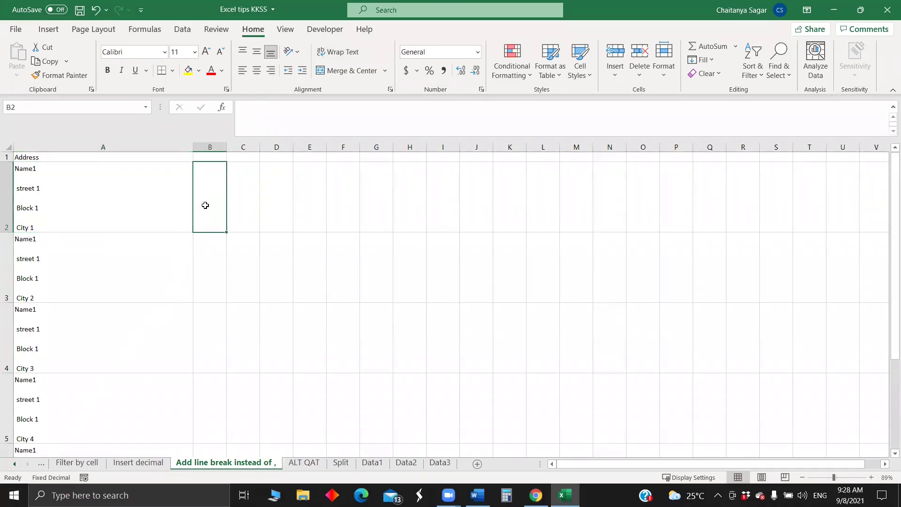
left_click(261, 107)
type("Name")
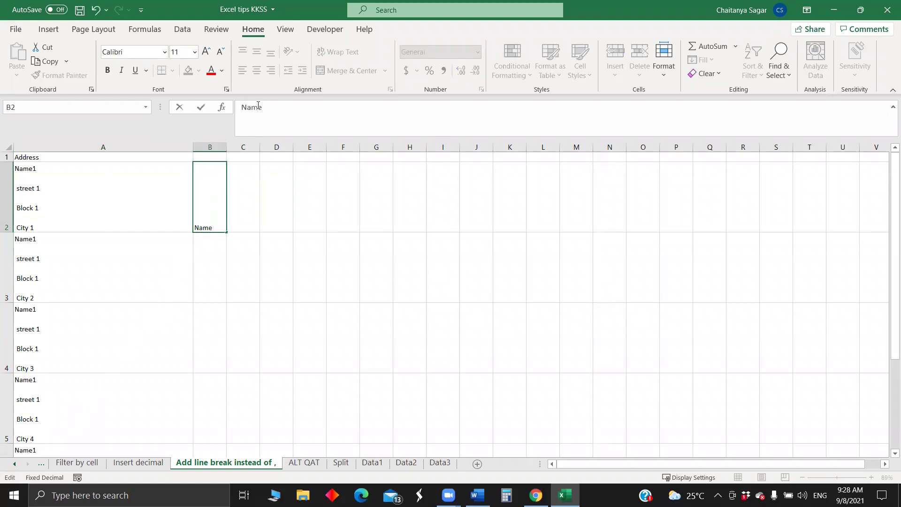
key("ctrl+Return")
key("ctrl+h")
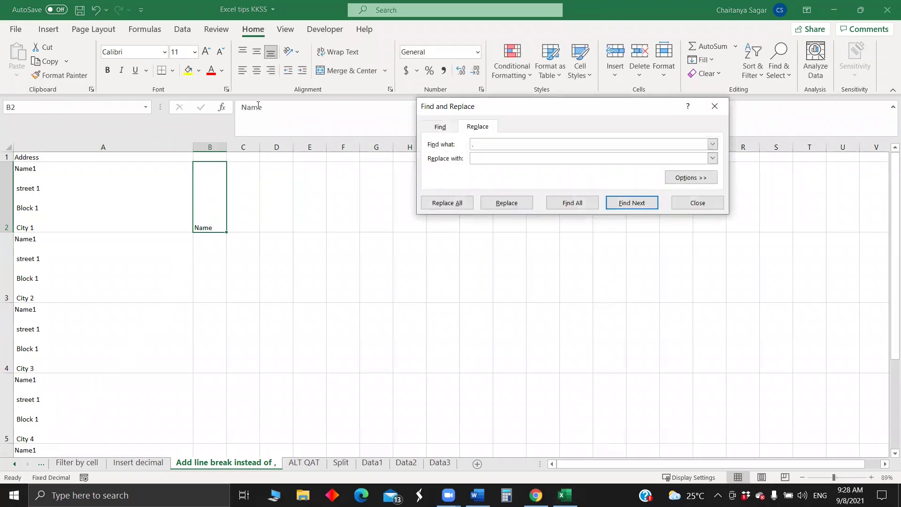
left_click(715, 106)
left_click(288, 110)
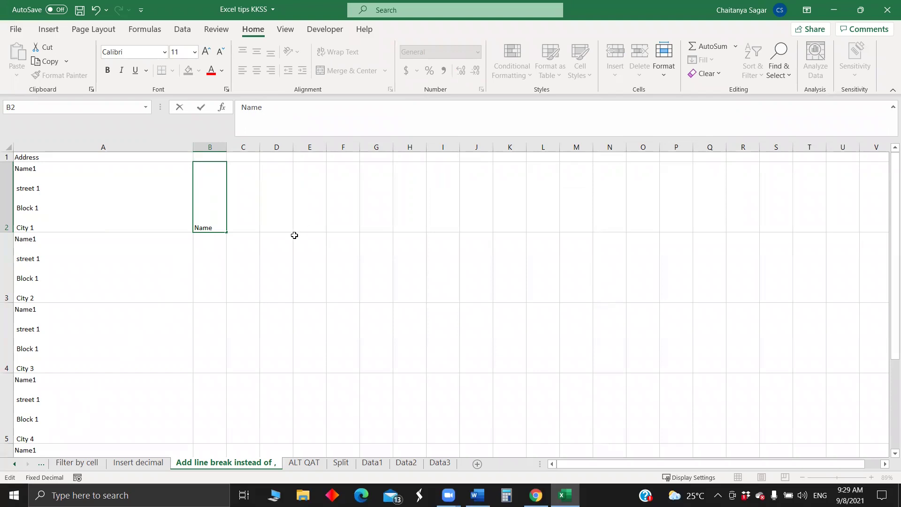
key("Return")
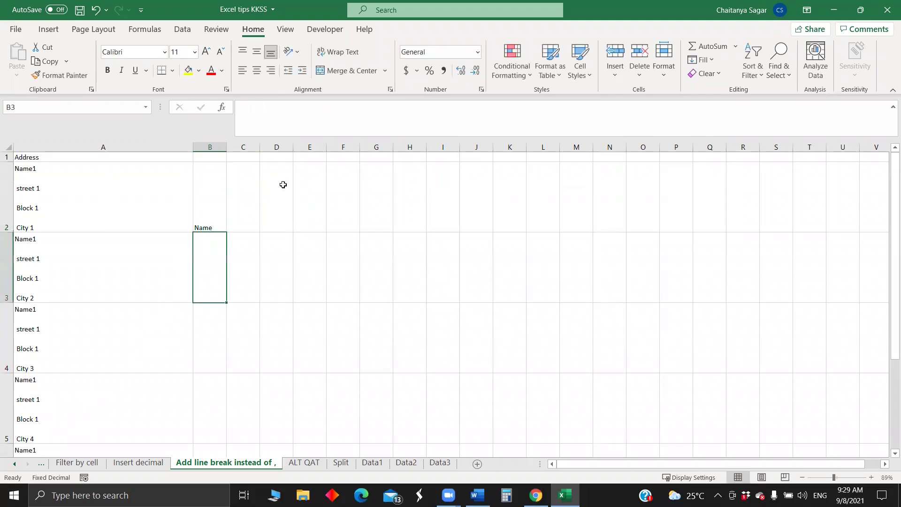
Re-enter Name in B2 and try again to insert a line break after it.
left_click(211, 197)
left_click(277, 112)
key("Escape")
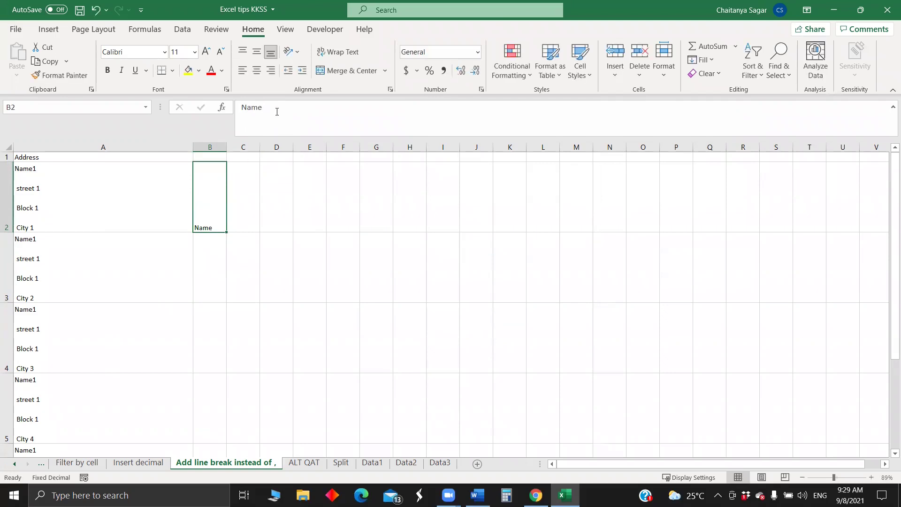
left_click(277, 112)
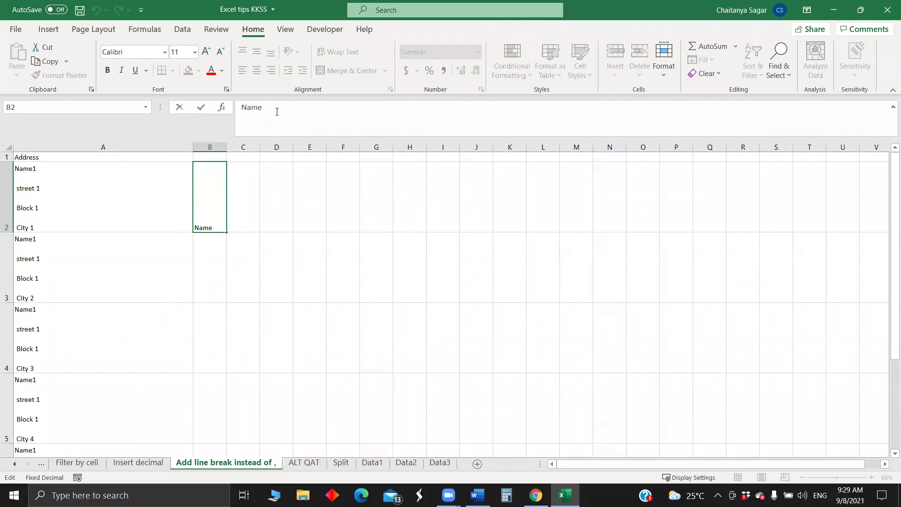
key("Escape")
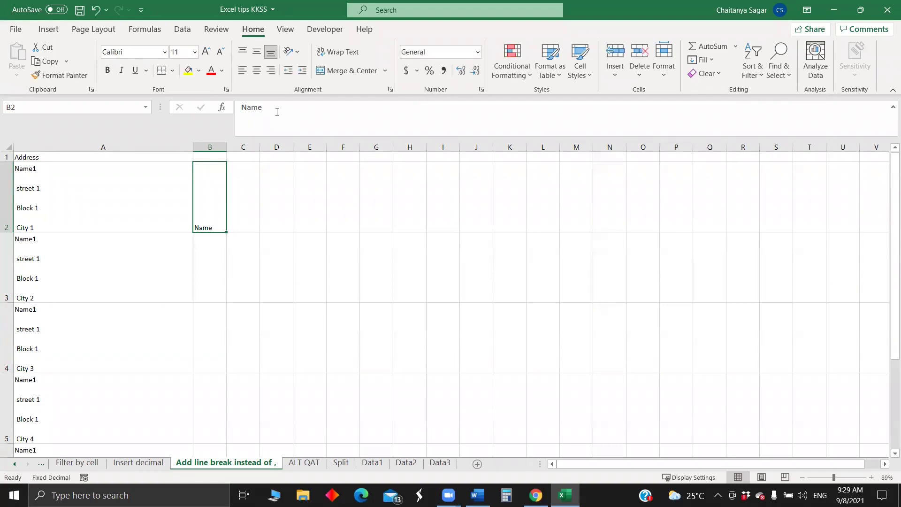
type("a")
type("Nam")
type("e")
key("ctrl+Return")
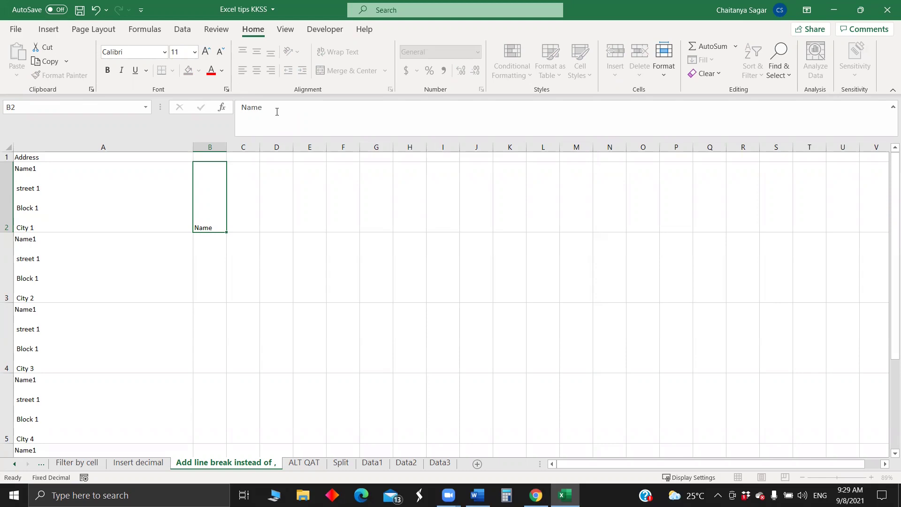
Overwrite cell B2 with the text addtress and reselect the cell.
type("addtress")
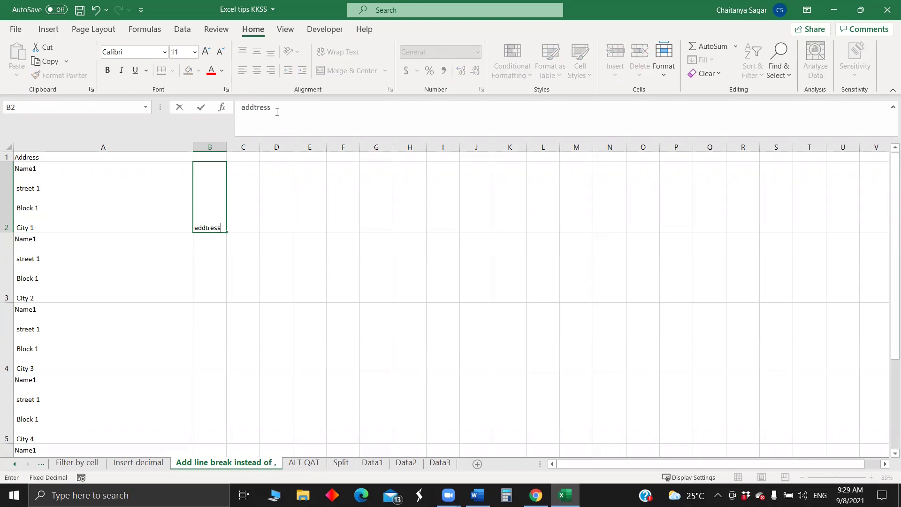
left_click(264, 258)
left_click(210, 203)
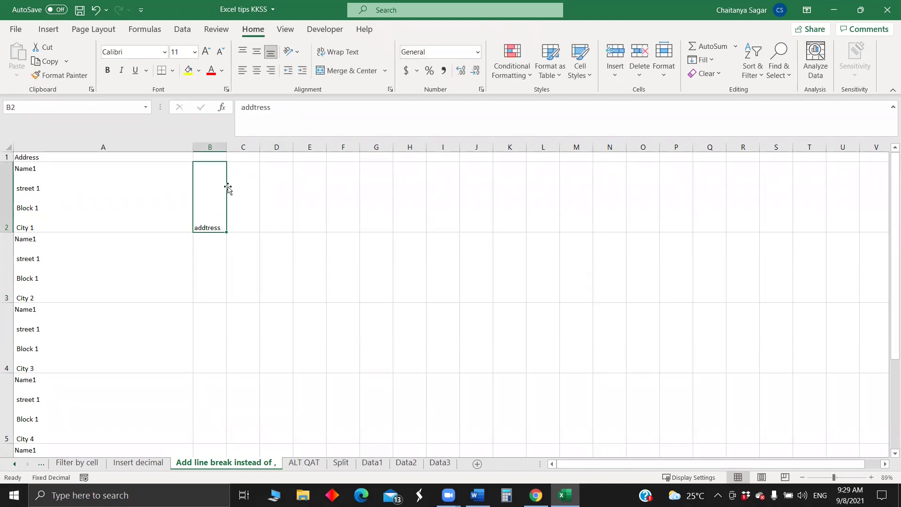
Replace the entry in B2 with Name followed by a manual line break inside the cell.
double_click(268, 107)
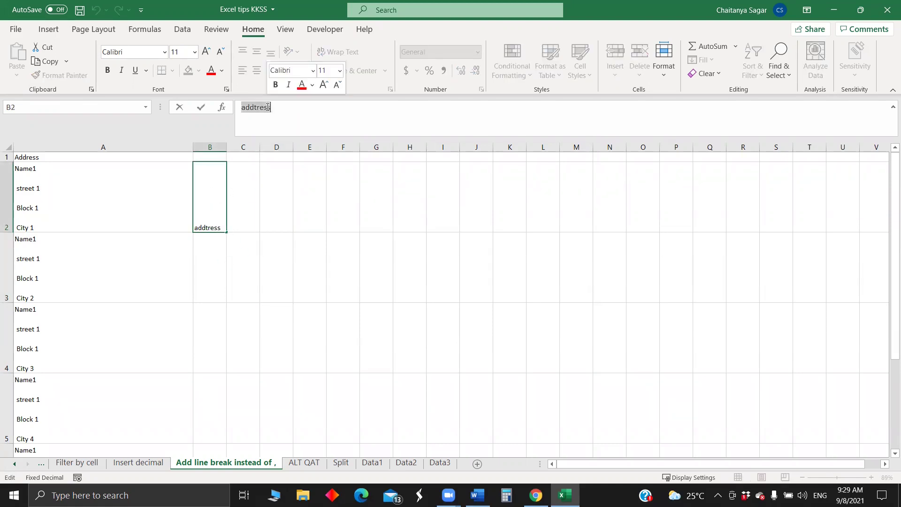
key("BackSpace")
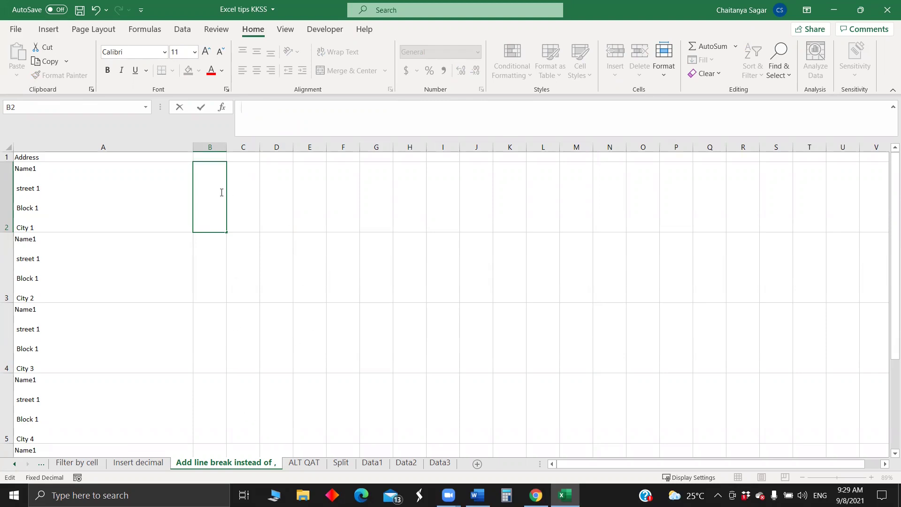
type("me")
key("alt+Return")
left_click(262, 276)
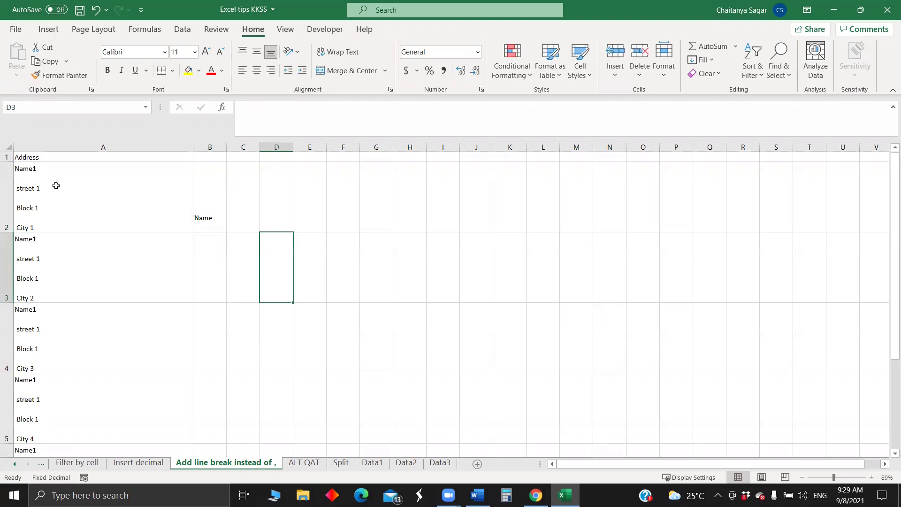
On the ALT QAT sheet, clear the formats of the store list in A1:A16 and undo the clearing.
key("ctrl+Page_Down")
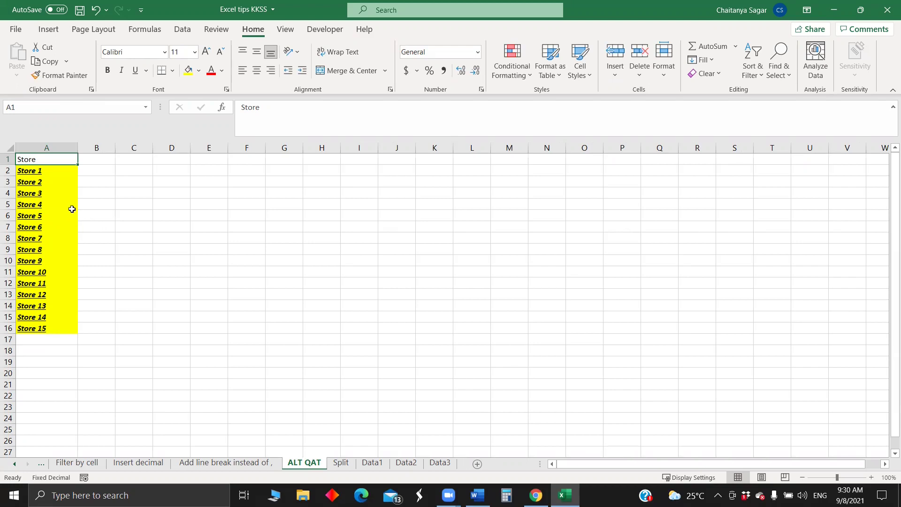
key("ctrl+shift+Down")
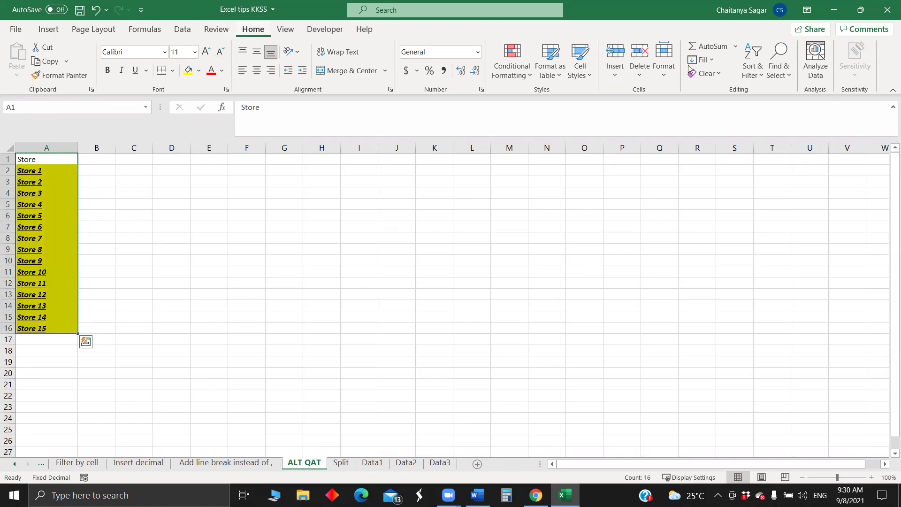
left_click(721, 74)
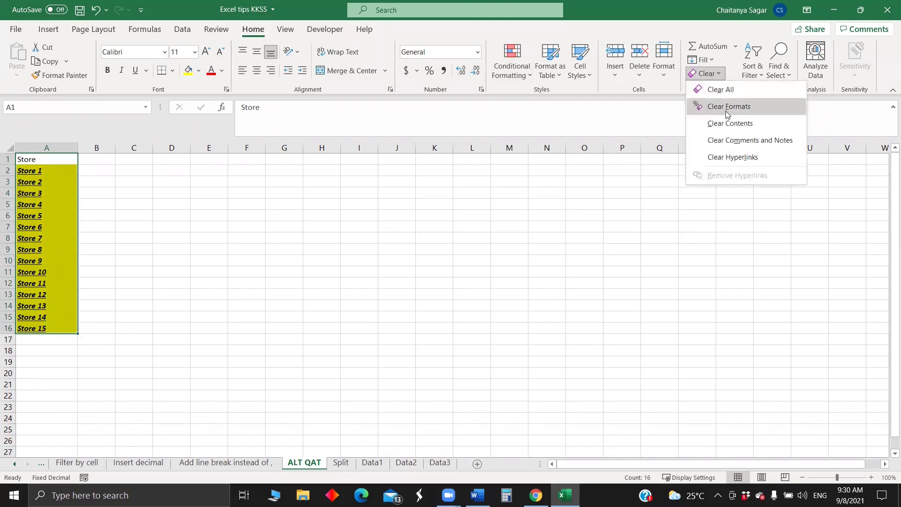
left_click(729, 107)
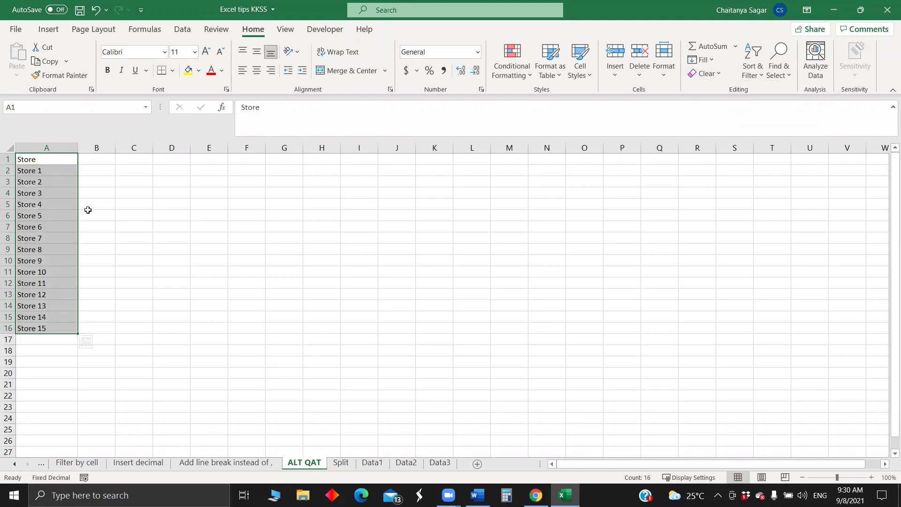
key("ctrl+z")
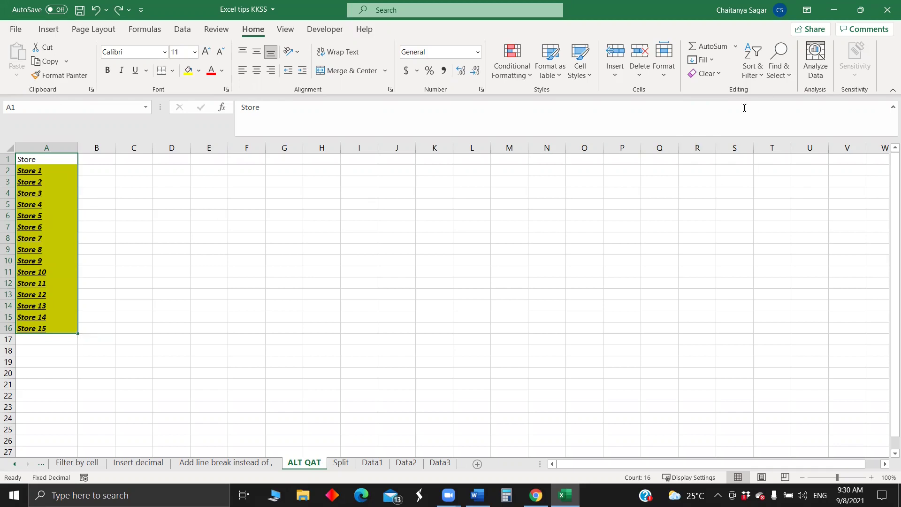
Add the Clear Formats command to the Quick Access Toolbar.
left_click(720, 74)
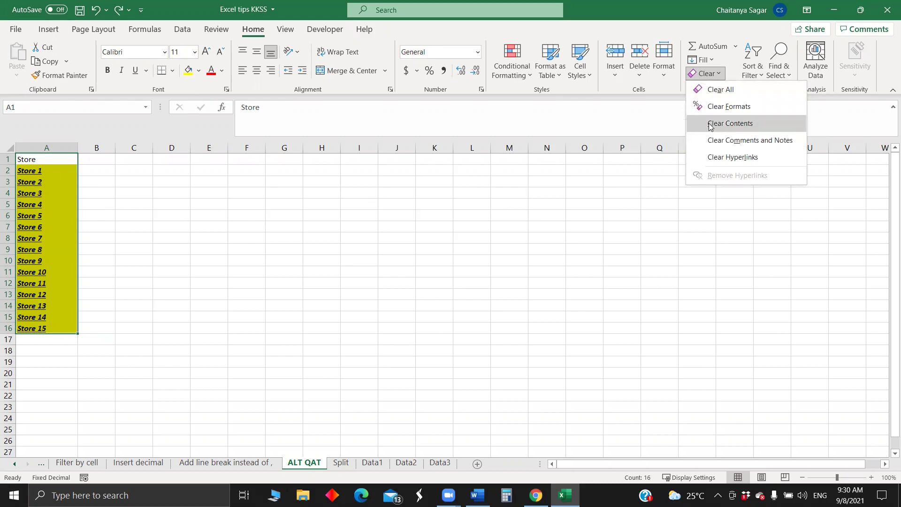
right_click(731, 107)
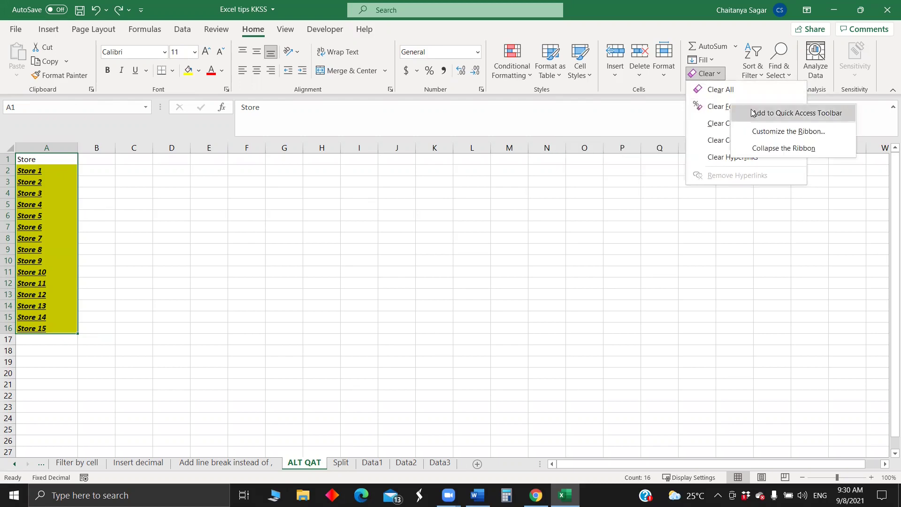
left_click(780, 116)
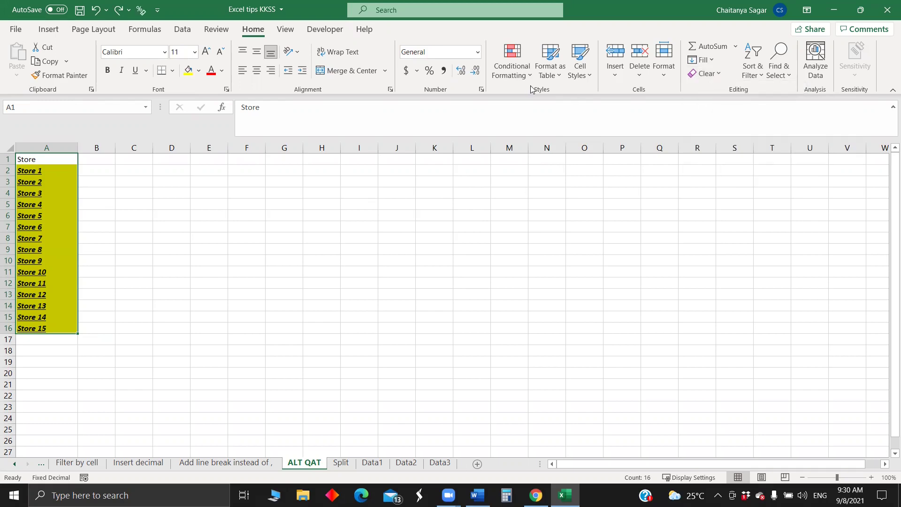
Test the new Quick Access Toolbar command by clearing the formats of A1:A16, and undo it.
left_click(144, 13)
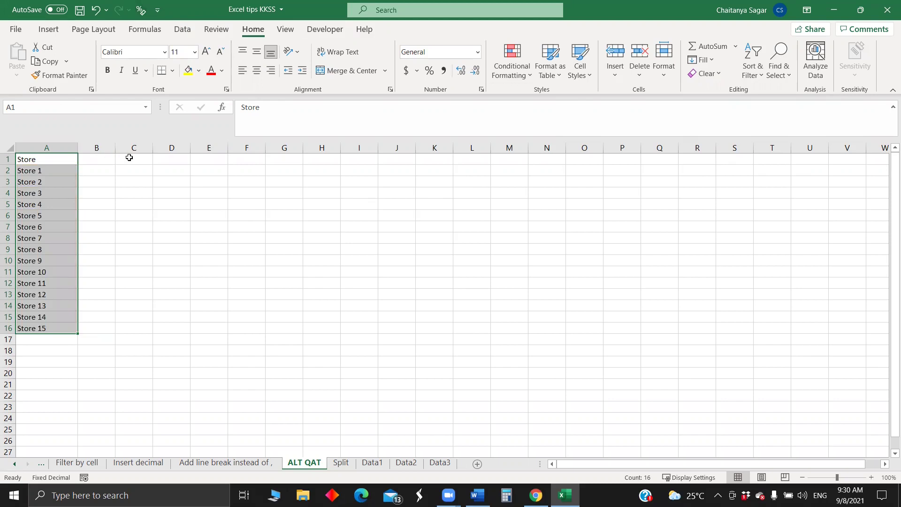
key("ctrl+z")
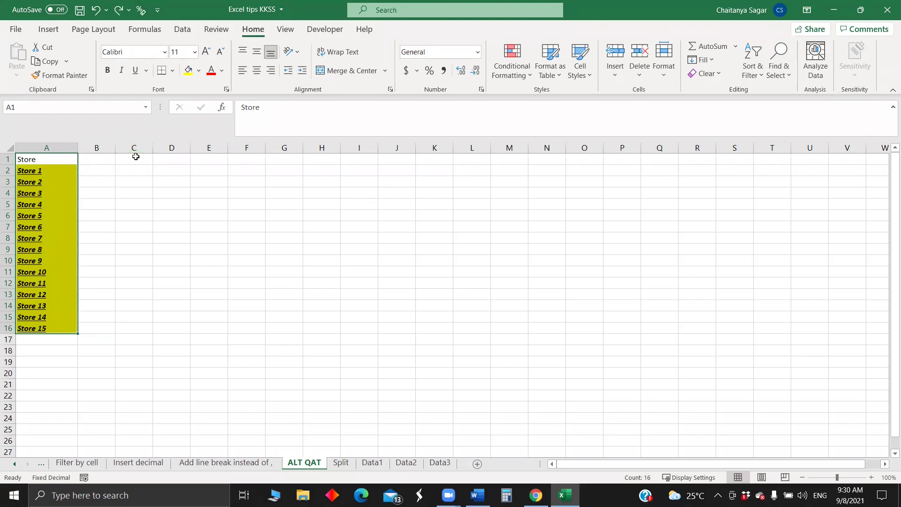
Clear the formats of A1:A16 using the Quick Access Toolbar's key tip number 5, and deselect the list.
key("alt")
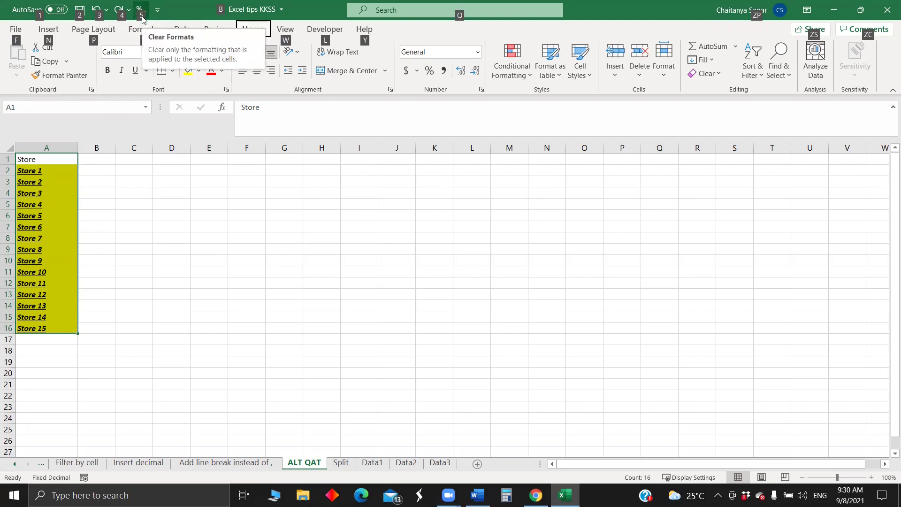
key("5")
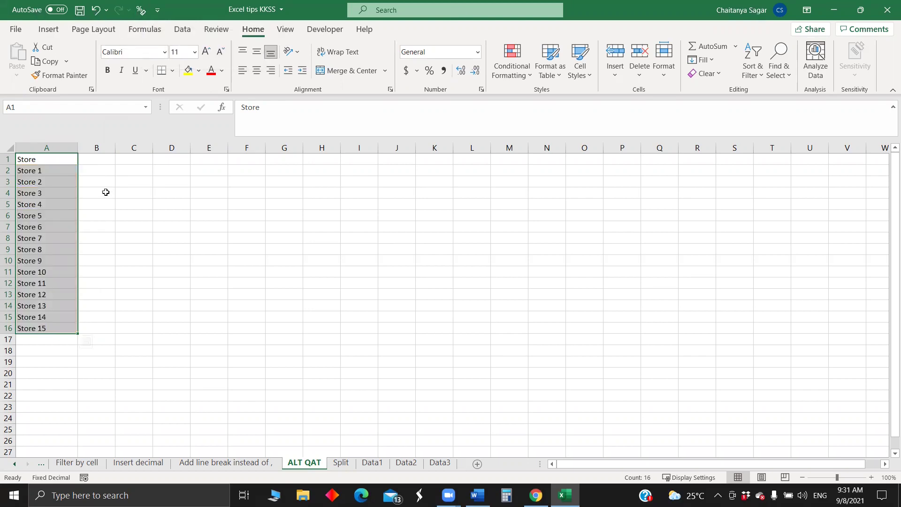
key("ctrl+q")
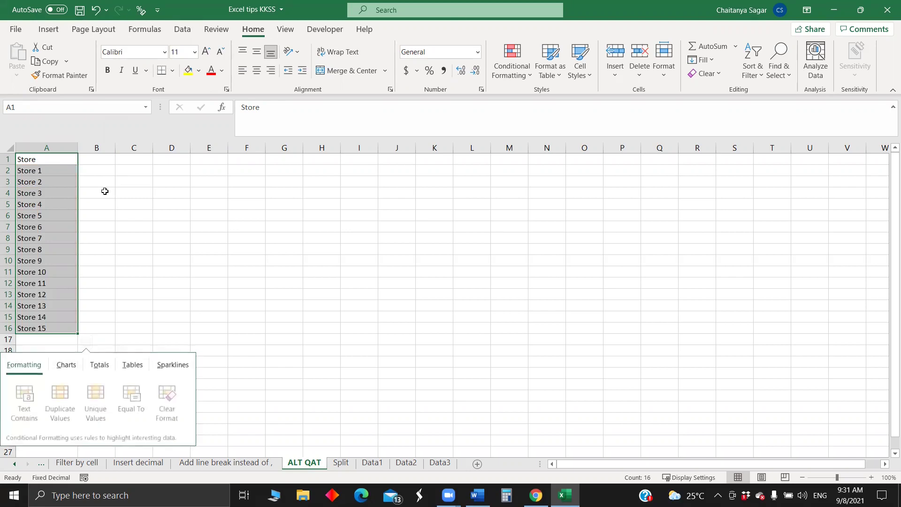
left_click(58, 191)
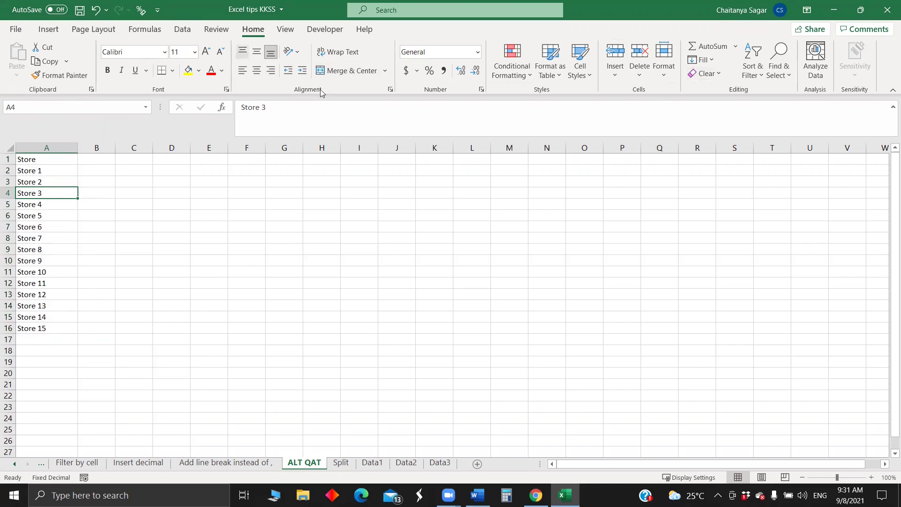
Add the Merge & Center command to the Quick Access Toolbar.
right_click(358, 72)
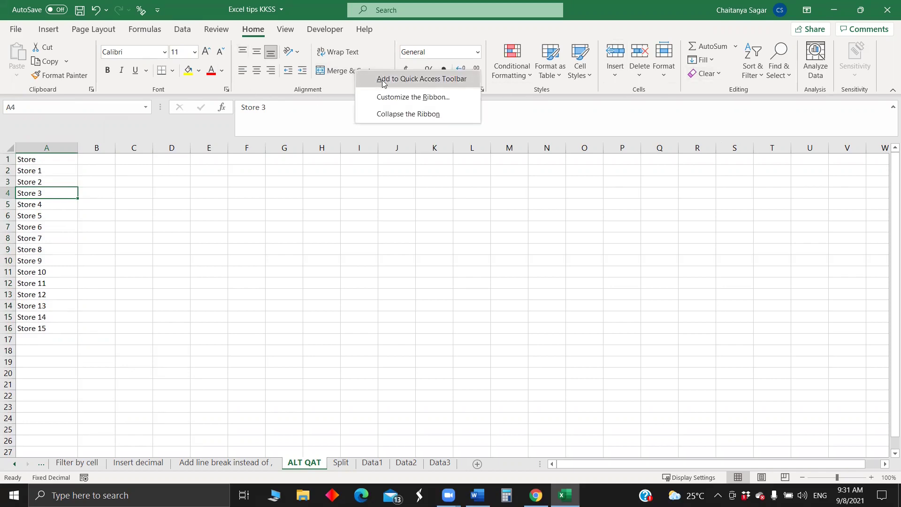
left_click(398, 82)
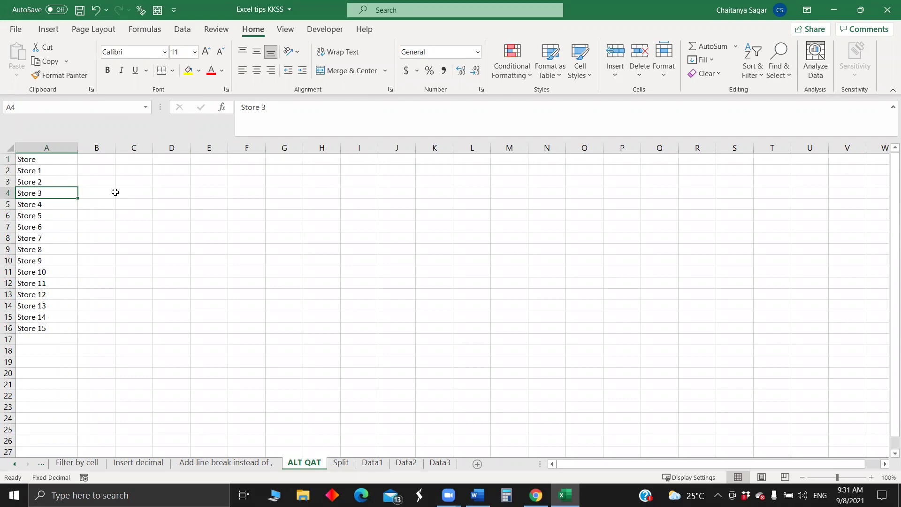
Open the Split sheet and move along the Store 3 row across the day columns as far as Day 23.
left_click(341, 464)
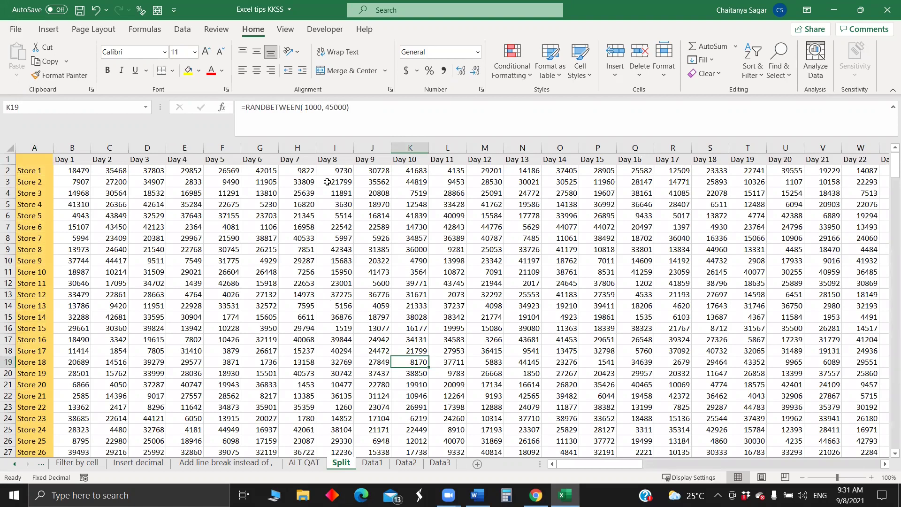
left_click(268, 149)
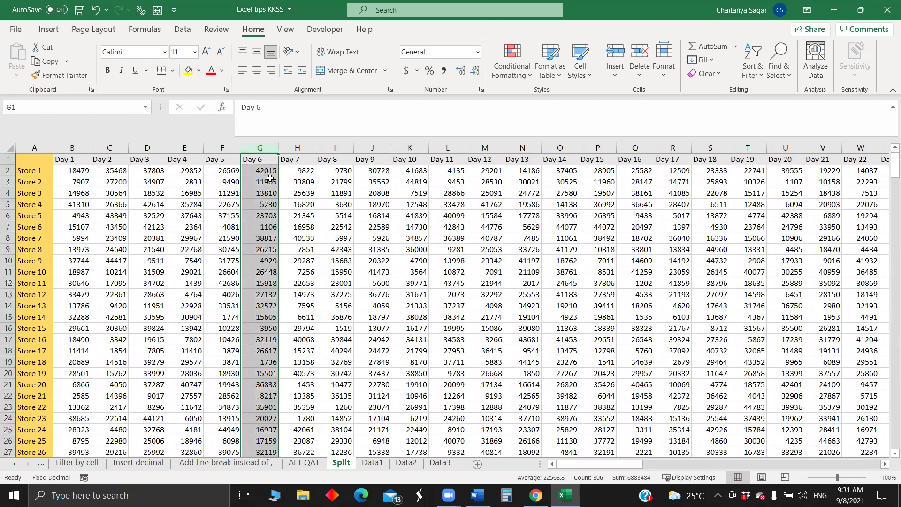
left_click(276, 193)
key("shift+Down")
key("Right")
key("Right")
key("Right")
key("Right")
key("Right")
key("Right")
key("Right")
key("Right")
key("Right")
key("Right")
key("Right")
key("Right")
key("Right")
key("Right")
key("Right")
key("Right")
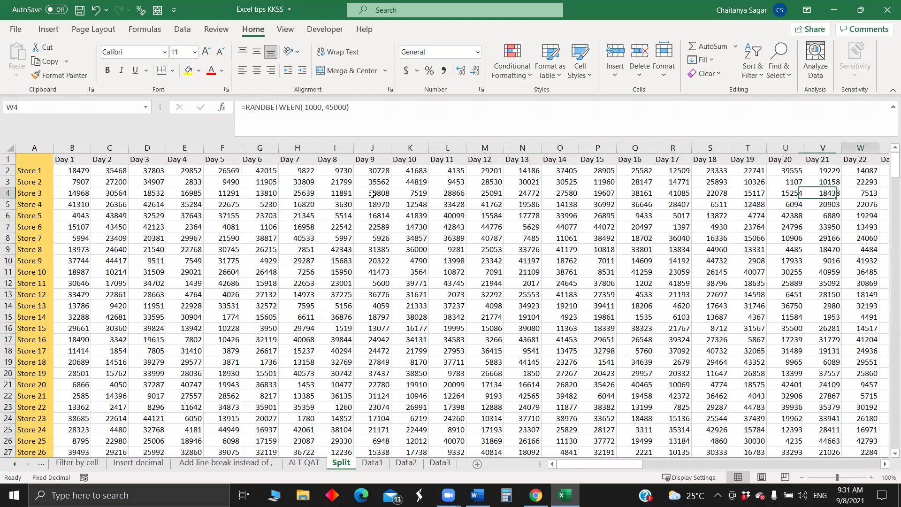
key("Right")
key("Right")
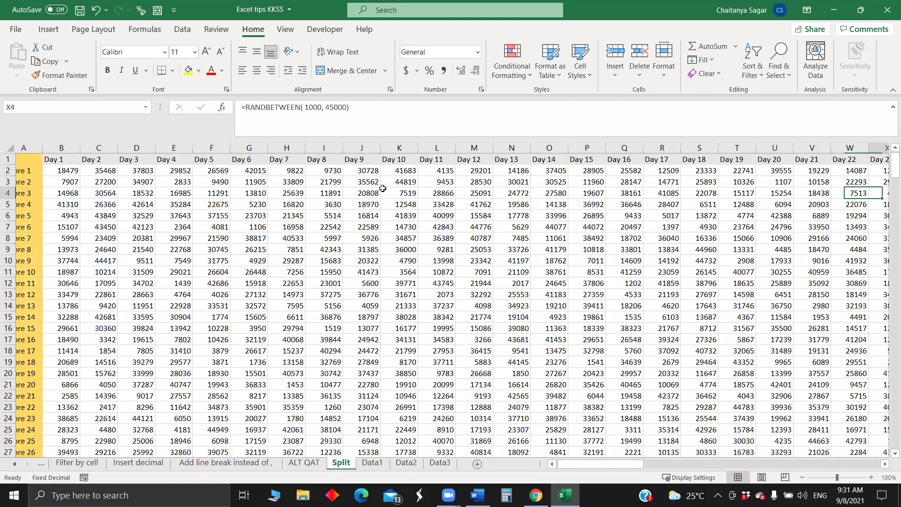
Select columns H through AB, Day 7 to Day 27, and hide them.
key("ctrl+Left")
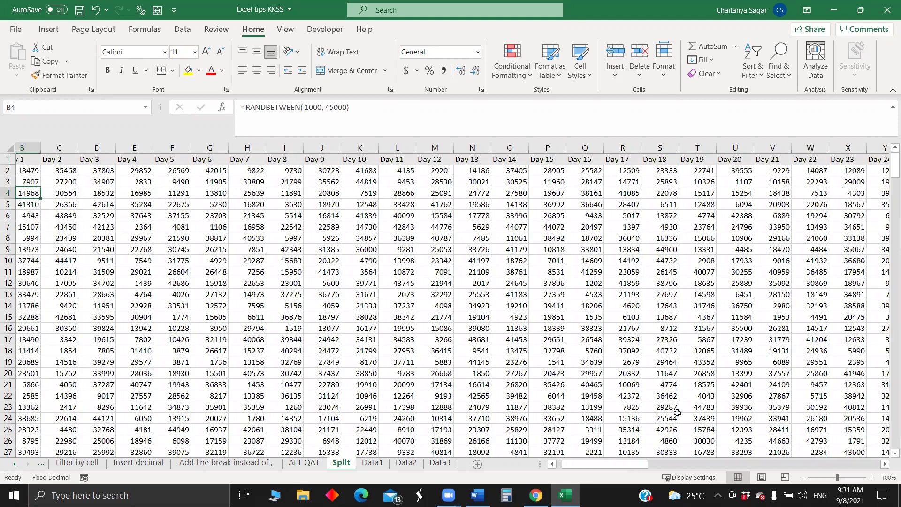
key("ctrl+Up")
key("Right")
key("Right")
key("Right")
key("Right")
key("Right")
key("Right")
key("ctrl+space")
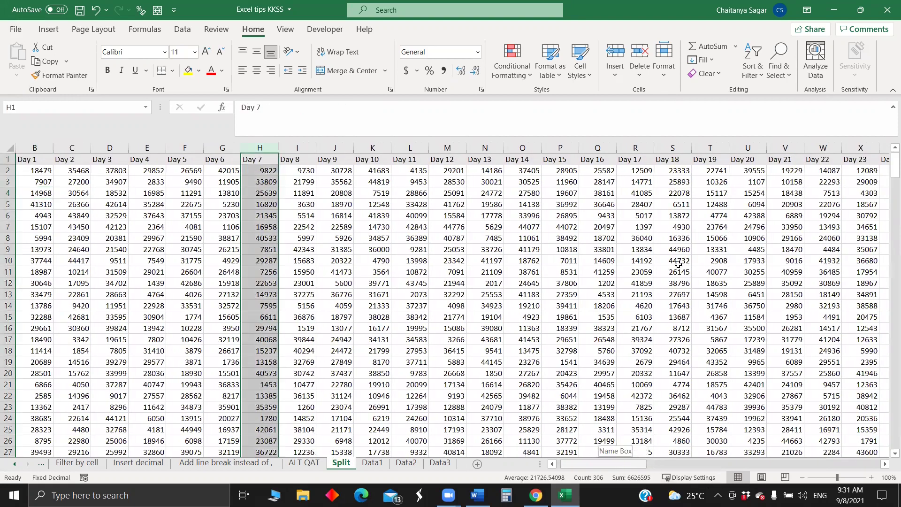
scroll(705, 159, "right", 1)
scroll(723, 174, "right", 4)
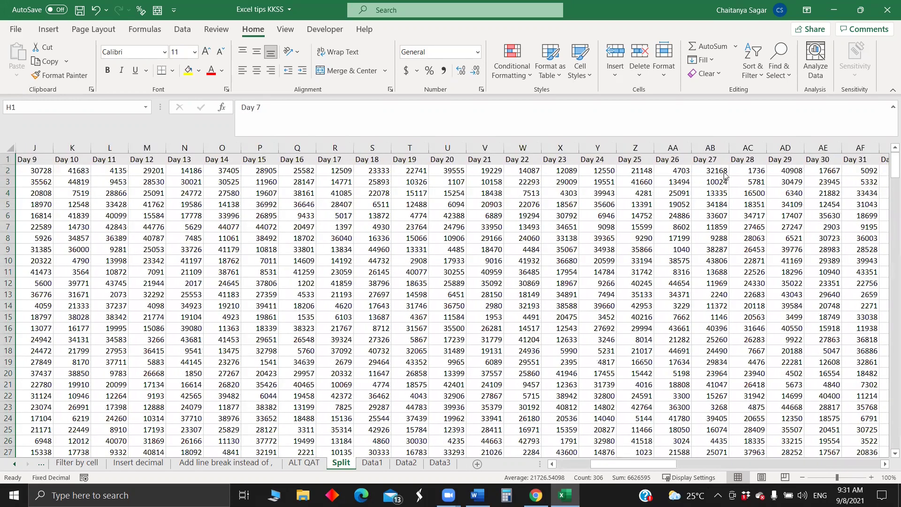
left_click(706, 148, "shift")
right_click(705, 148)
left_click(755, 332)
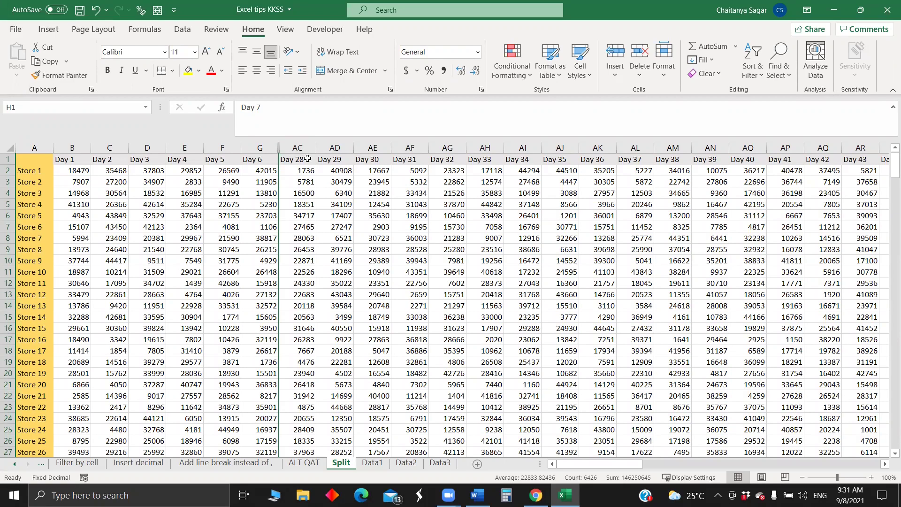
Try to unhide the hidden columns with only columns G and AC selected as separate columns.
left_click(288, 147)
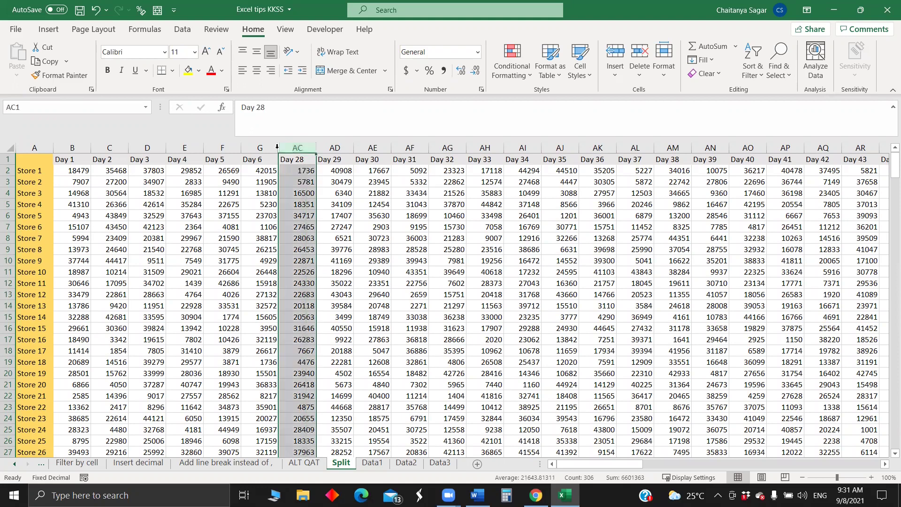
left_click(269, 148)
left_click(292, 147, "ctrl")
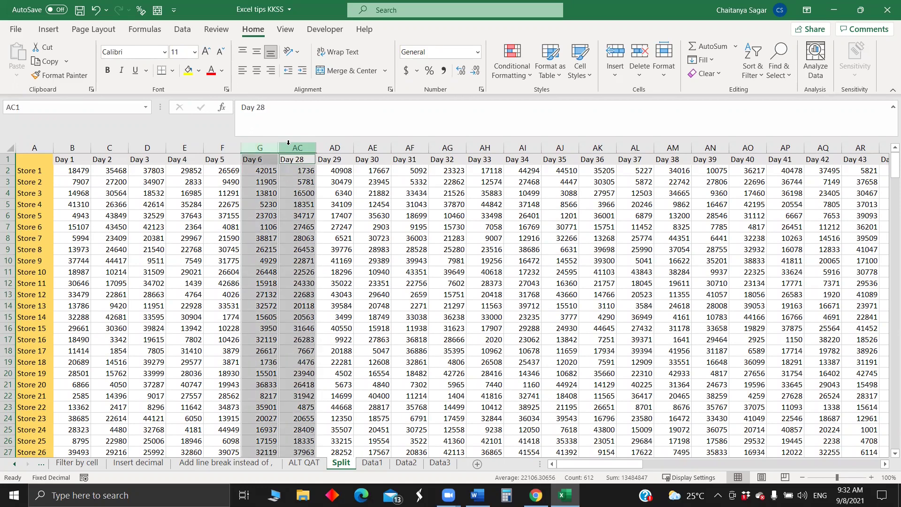
right_click(289, 143)
left_click(331, 343)
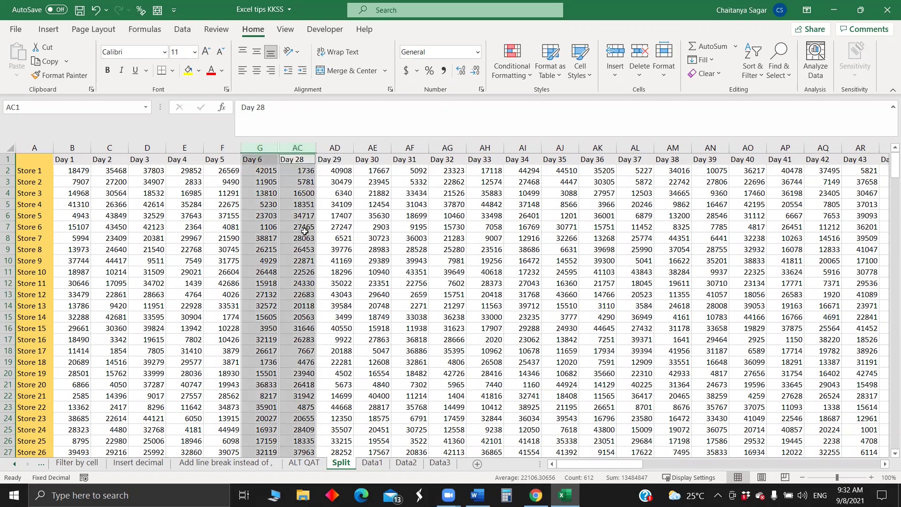
Select the continuous column range from G to AC and unhide the columns between them.
left_click(291, 148)
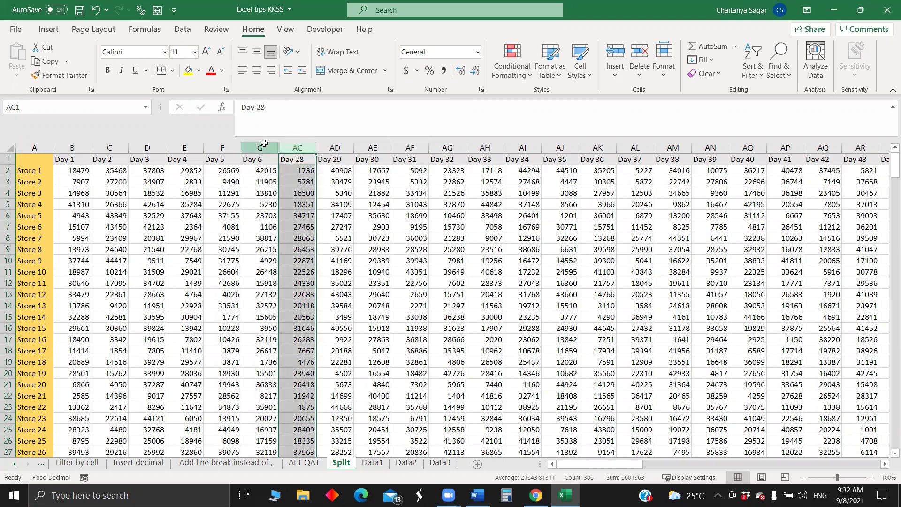
left_click(264, 143)
left_click(298, 147, "shift")
right_click(300, 146)
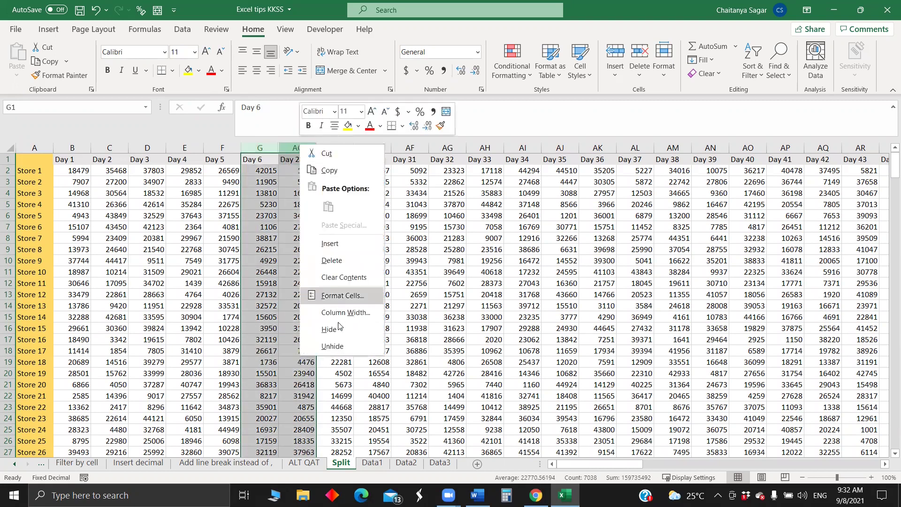
left_click(334, 346)
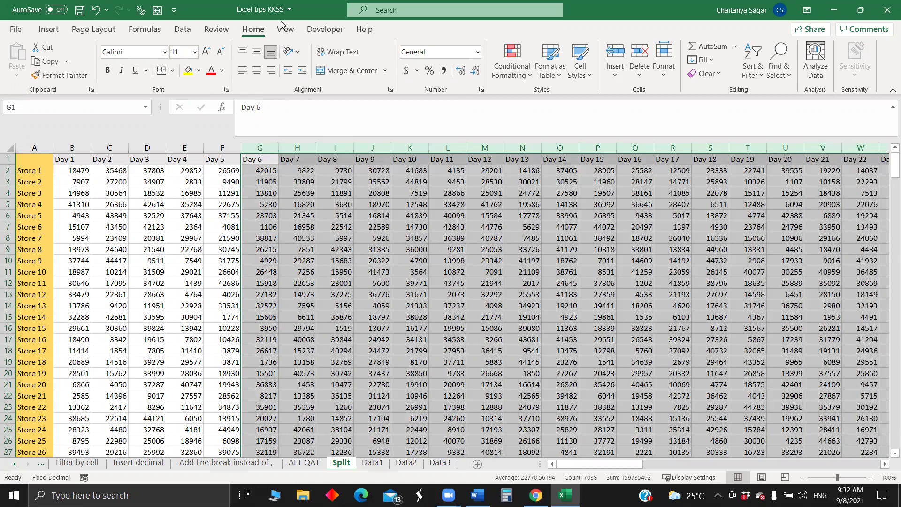
Split the window at cell I11 and move the vertical divider to just after the Day 12 column.
left_click(334, 272)
left_click(285, 29)
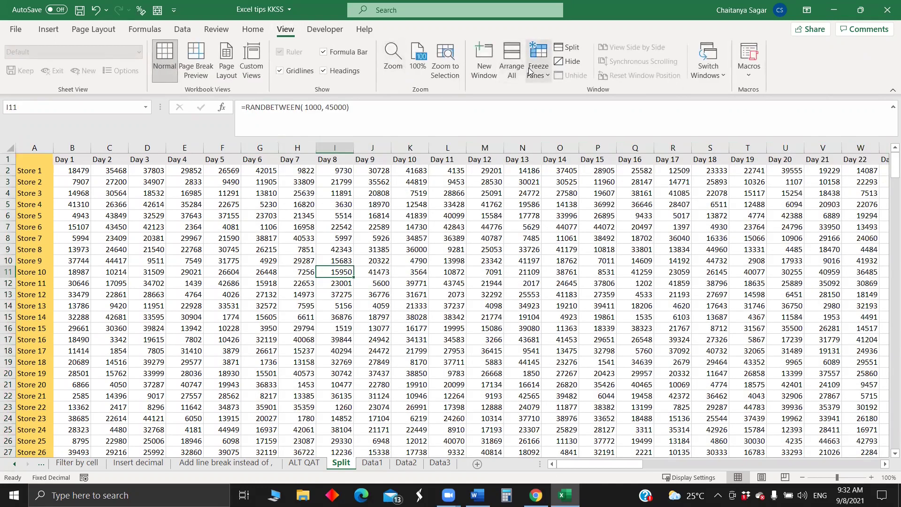
left_click(568, 47)
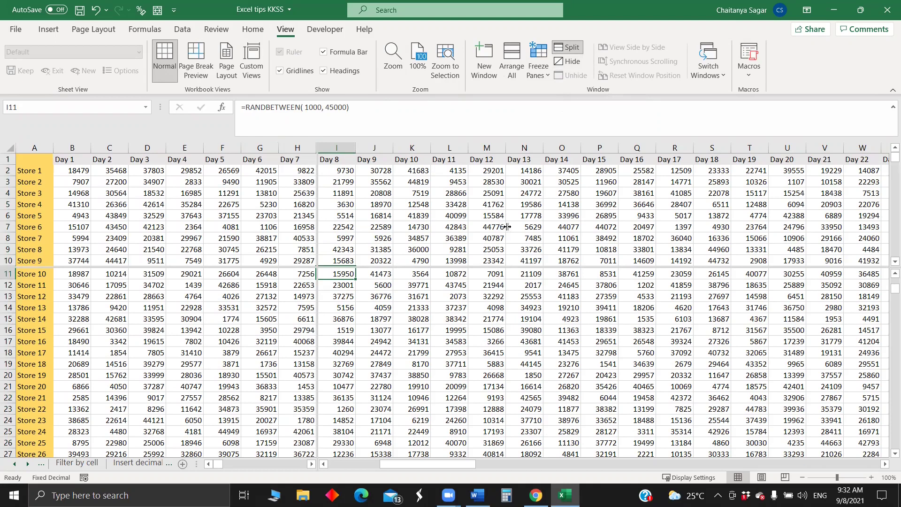
left_click_drag(504, 226, 505, 227)
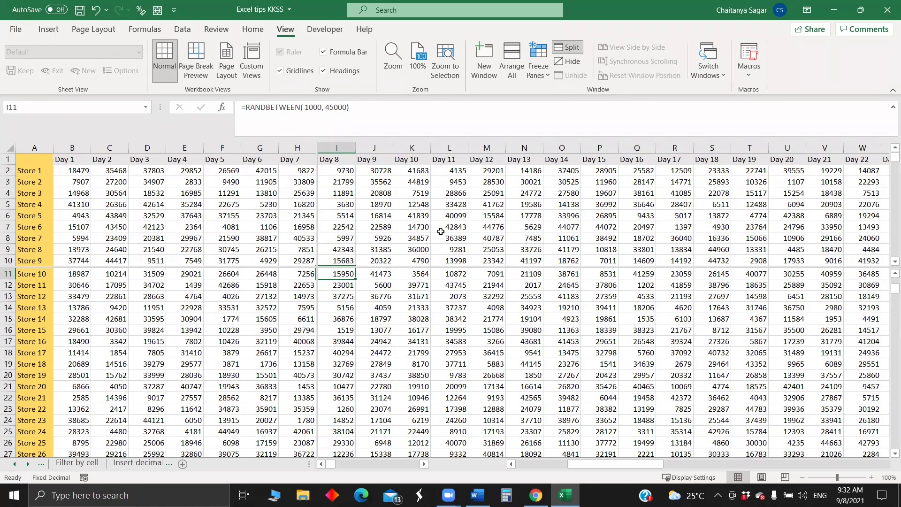
left_click(375, 398)
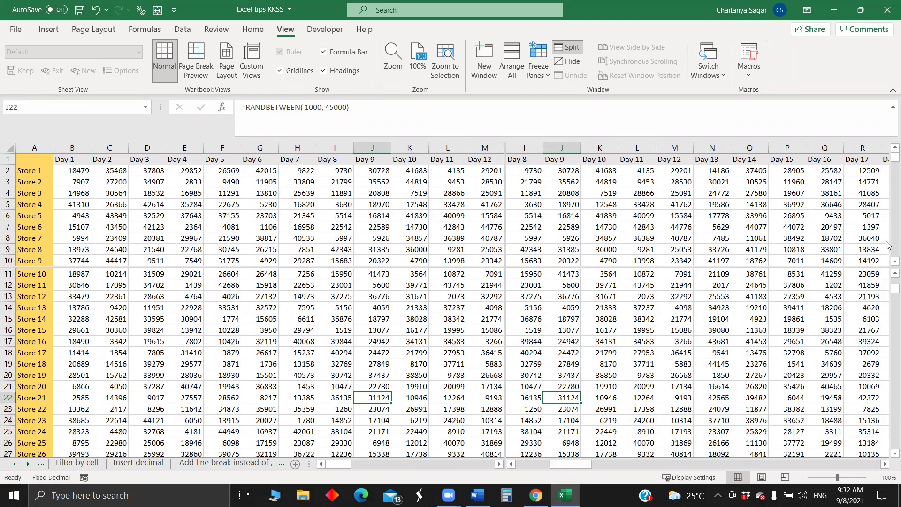
Move the horizontal divider up to just below the header row, then remove the horizontal split.
left_click_drag(894, 159, 180, 201)
left_click_drag(534, 258, 526, 165)
left_click(411, 240)
scroll(343, 244, "up", 3)
scroll(343, 244, "up", 1)
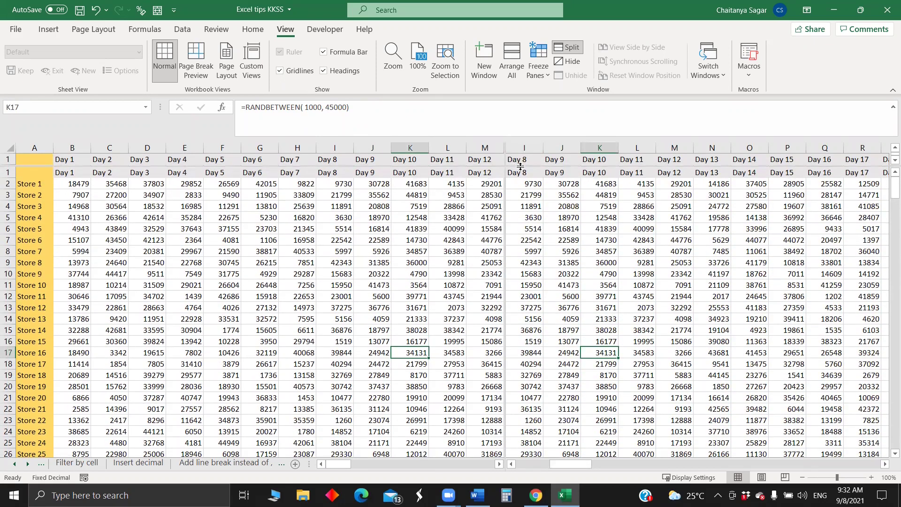
double_click(482, 165)
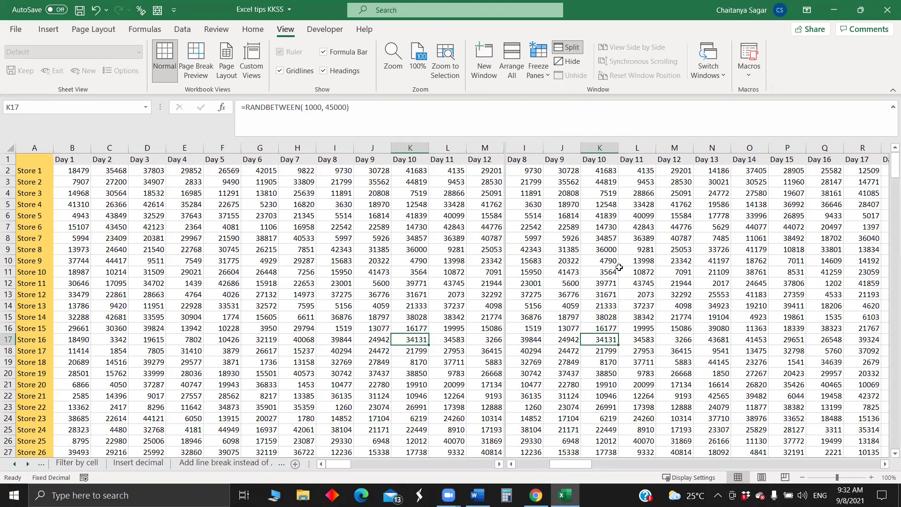
Bring Day 40 onward into the second pane and select I4:J4 in the first pane to compare distant columns.
left_click_drag(572, 464, 708, 456)
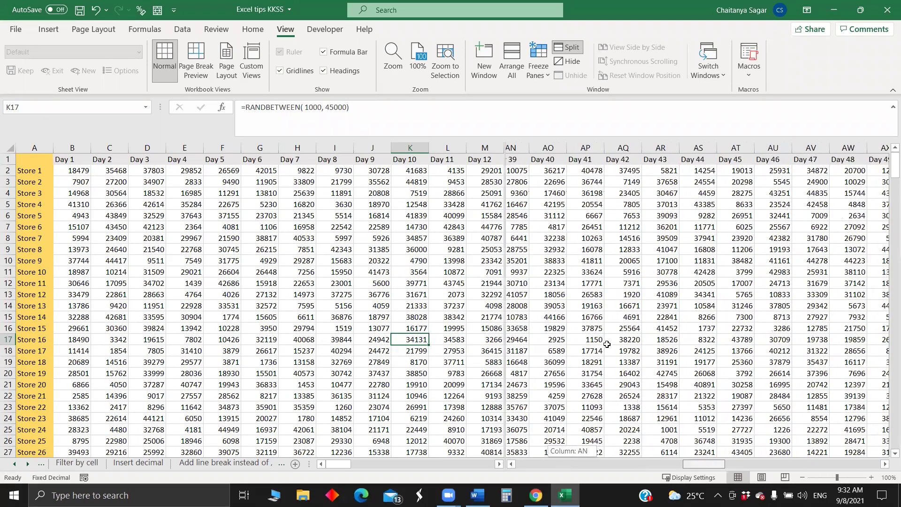
scroll(530, 244, "right", 2)
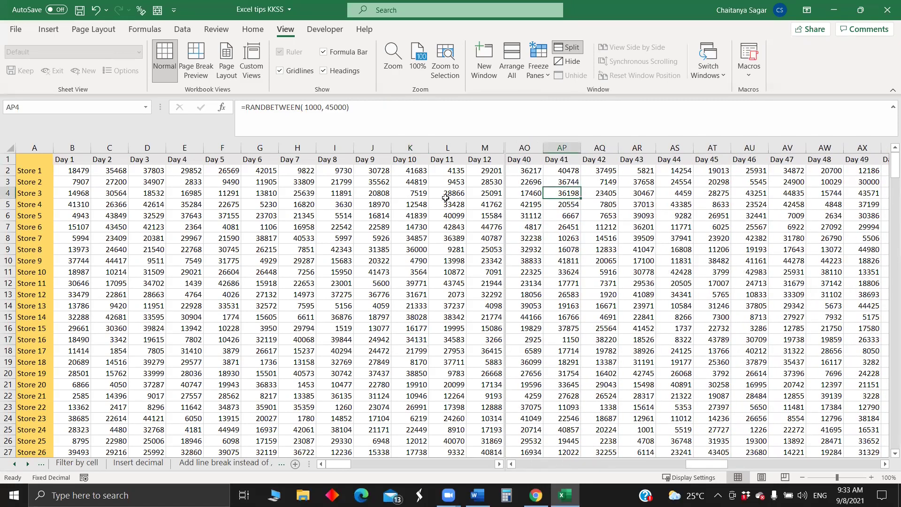
left_click_drag(335, 193, 373, 193)
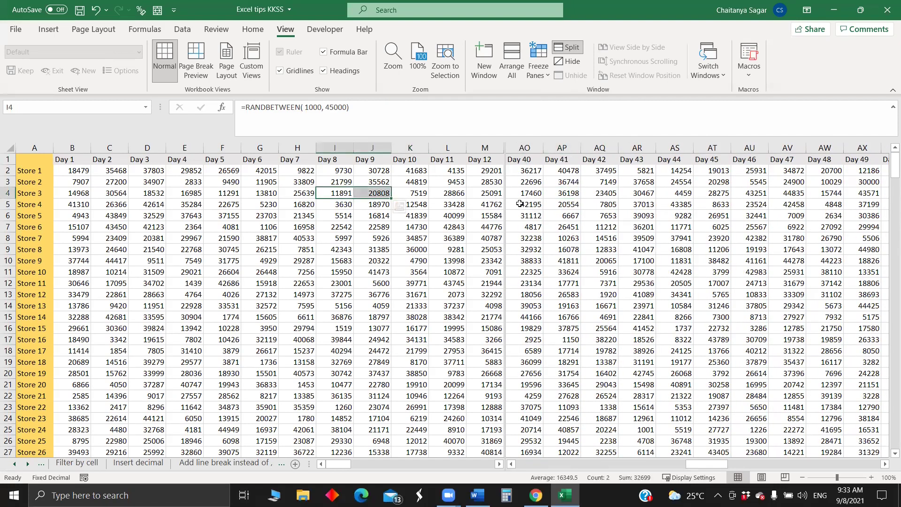
Clear the Day 43 to Day 48 values in AR14:AW23 and bring the same area into the first pane.
left_click_drag(635, 306, 813, 407)
key("Delete")
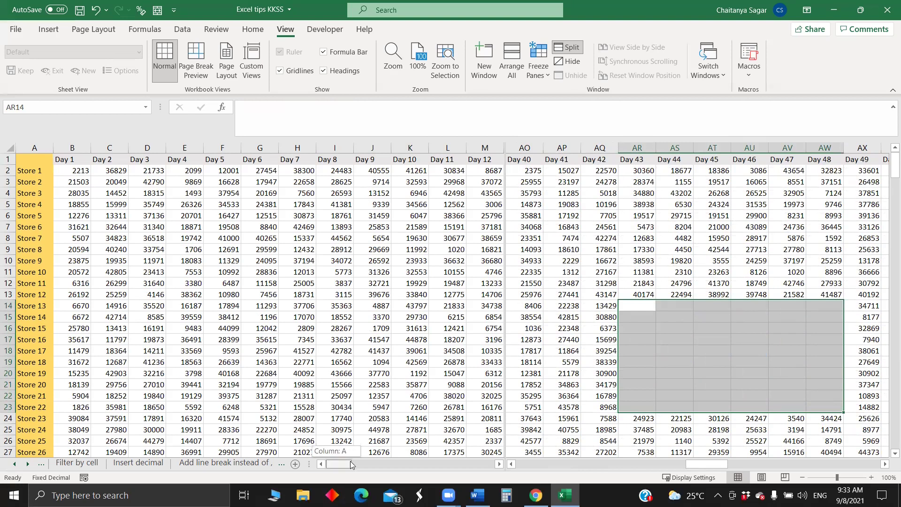
left_click(419, 461)
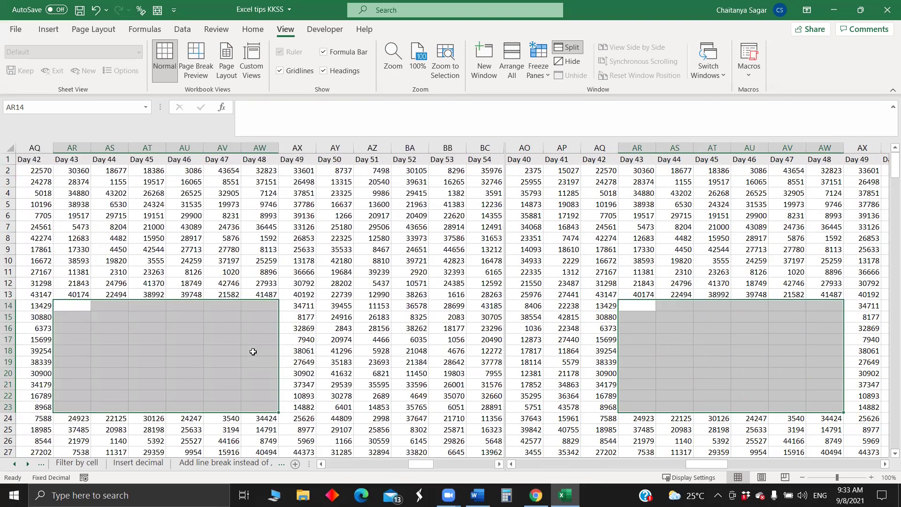
Remove the window split and return along row 8 to column A.
left_click(576, 48)
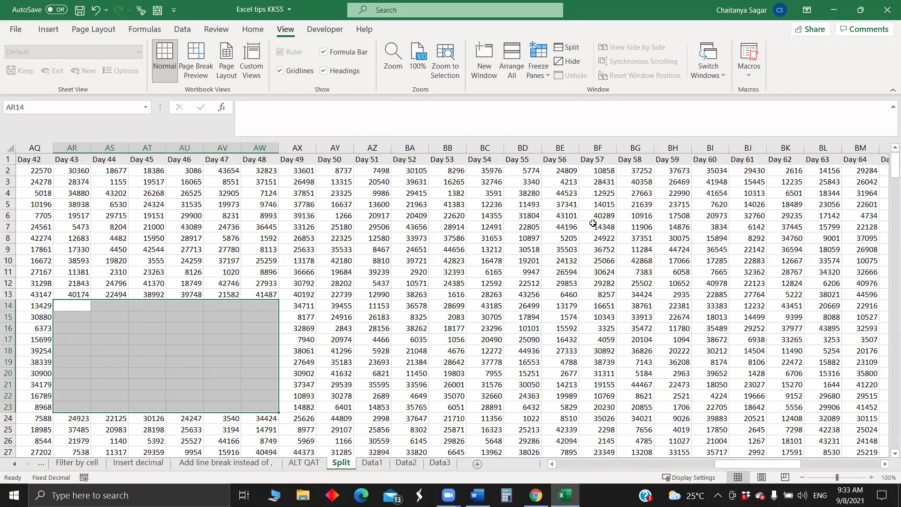
left_click(539, 240)
key("ctrl+Left")
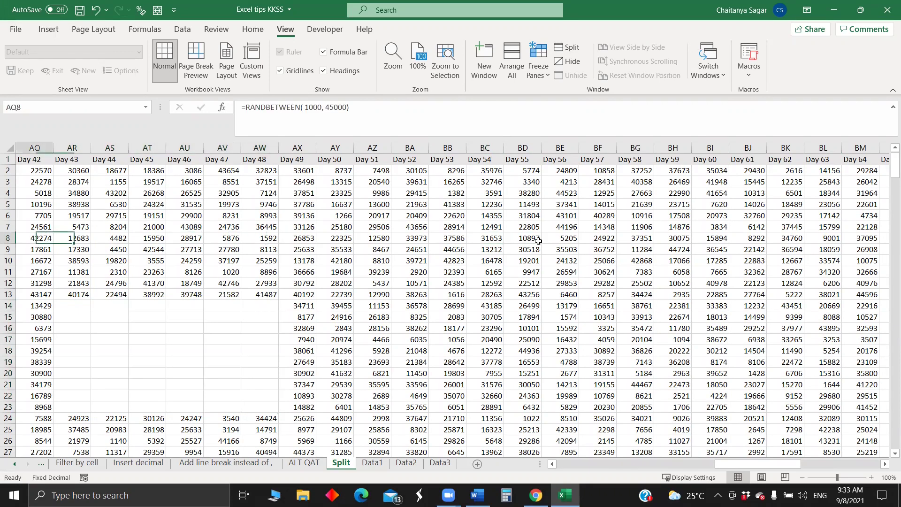
key("ctrl+Left")
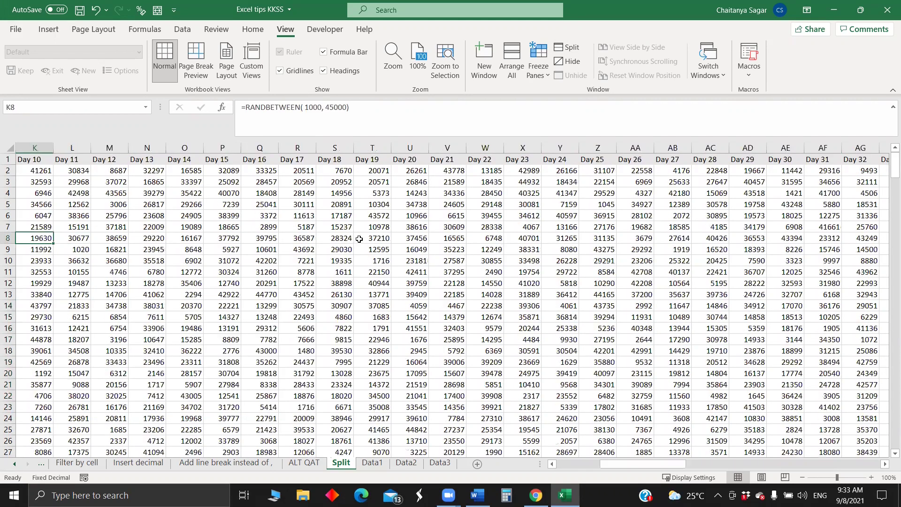
key("ctrl+Left")
Examine how the store names scroll in the unsplit sheet by moving along the Store 7 row and back to A8.
key("Right")
key("Right")
key("Right")
key("Right")
key("Right")
key("Right")
key("Right")
key("Right")
key("Right")
key("Right")
key("Right")
key("Right")
key("Right")
key("Right")
key("Right")
key("Right")
key("Right")
key("Right")
key("Right")
key("Right")
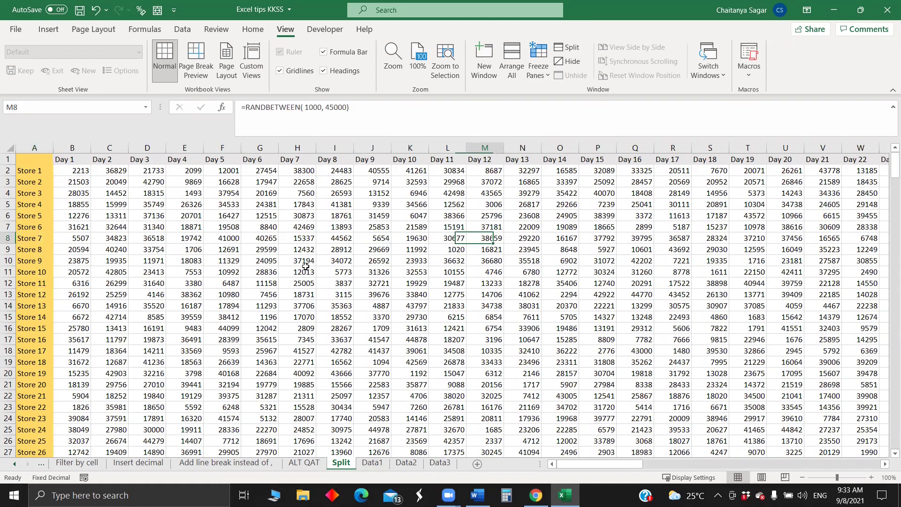
key("Right")
key("Right")
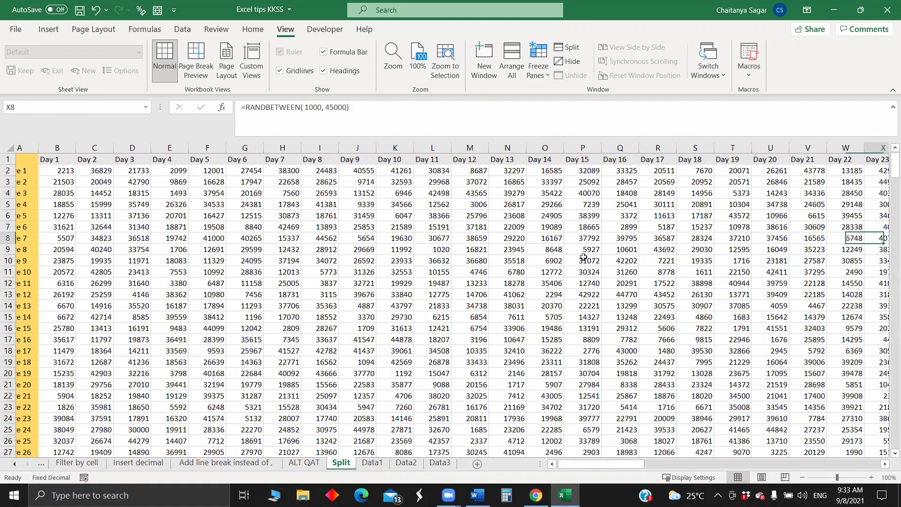
key("Right")
key("Right")
key("Right")
key("Right")
key("Right")
key("Right")
key("Right")
key("Right")
key("Right")
key("Right")
key("Right")
key("Right")
key("Right")
key("Left")
key("Left")
key("Left")
key("Left")
key("Left")
key("Left")
key("Left")
key("Left")
key("Left")
key("Left")
key("Left")
key("Left")
key("Left")
key("Left")
key("Left")
key("Left")
key("Left")
key("Left")
key("Left")
key("Left")
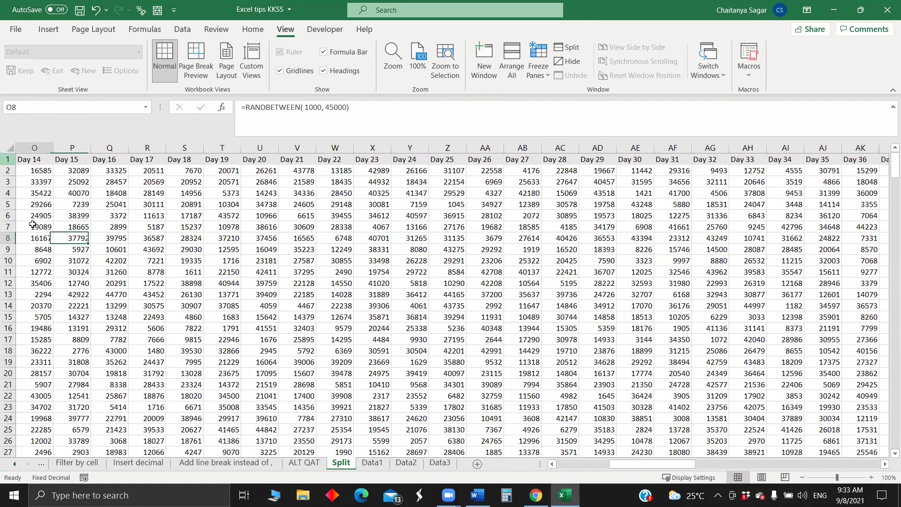
key("Left")
key("Left")
key("Left")
key("Home")
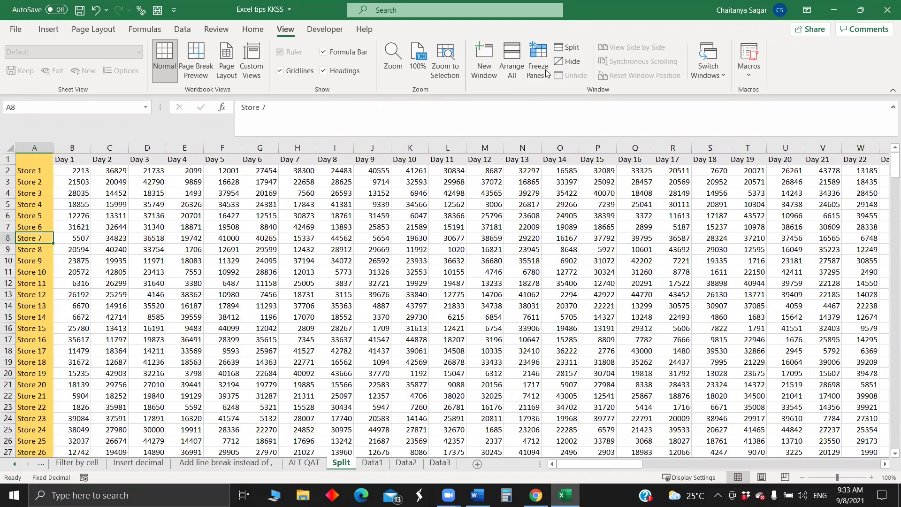
Freeze the panes at cell A8 and move along row 7 from Day 9 to Day 23 to check the frozen area.
left_click(538, 68)
left_click(564, 101)
left_click(378, 226)
key("Right")
key("Right")
key("Right")
key("Right")
key("Right")
key("Right")
key("Right")
key("Right")
key("Right")
key("Right")
key("Right")
key("Right")
key("Right")
key("Right")
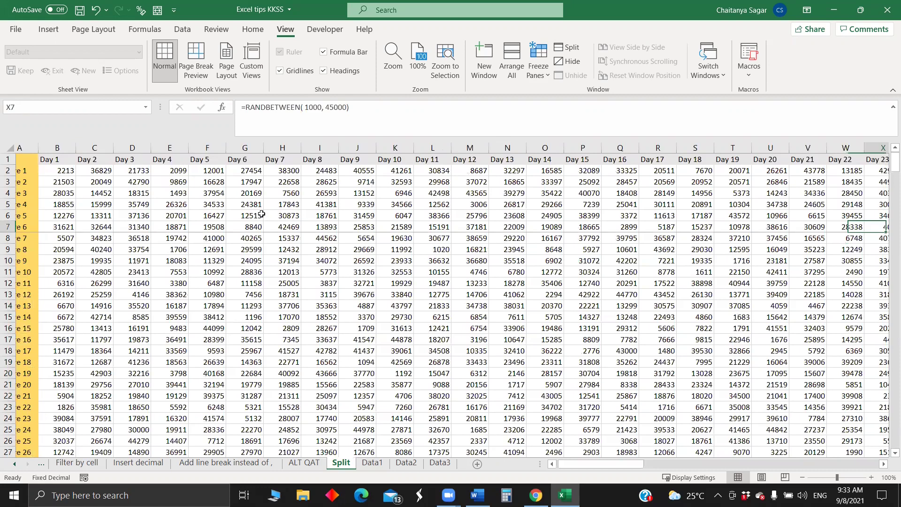
Examine how row 7 scrolls under the frozen rows by moving towards the later days and back to the first column.
key("Right")
key("Right")
key("Right")
key("Right")
key("Right")
key("Right")
key("Right")
key("Right")
key("Right")
key("Right")
key("Right")
key("Right")
key("Left")
key("Left")
key("Left")
key("Left")
key("Left")
key("Left")
key("Left")
key("Left")
key("Left")
key("Left")
key("Left")
key("Left")
key("Left")
key("Left")
key("Left")
key("Left")
key("Left")
key("Left")
key("Left")
key("Left")
key("Home")
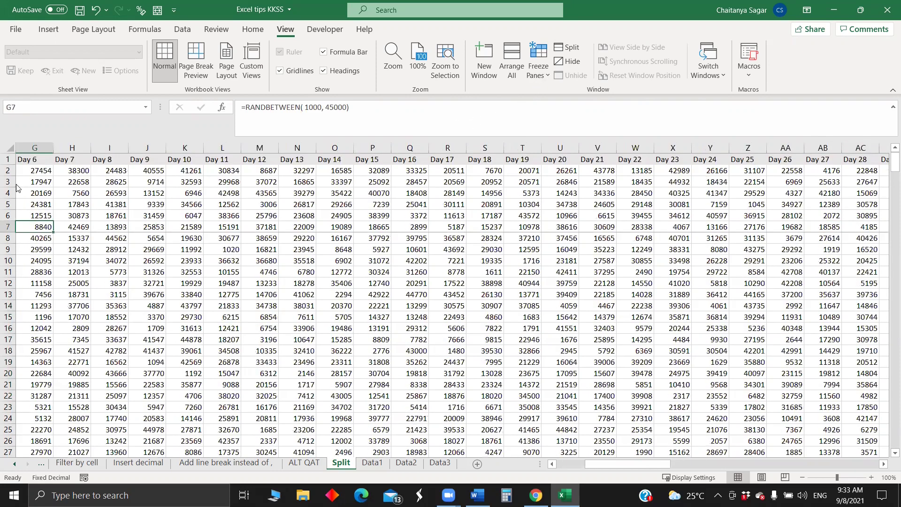
Select the data from A1 to the last used cell, unfreeze the panes, and freeze panes again from there.
left_click(540, 76)
left_click(36, 159)
left_click(36, 158)
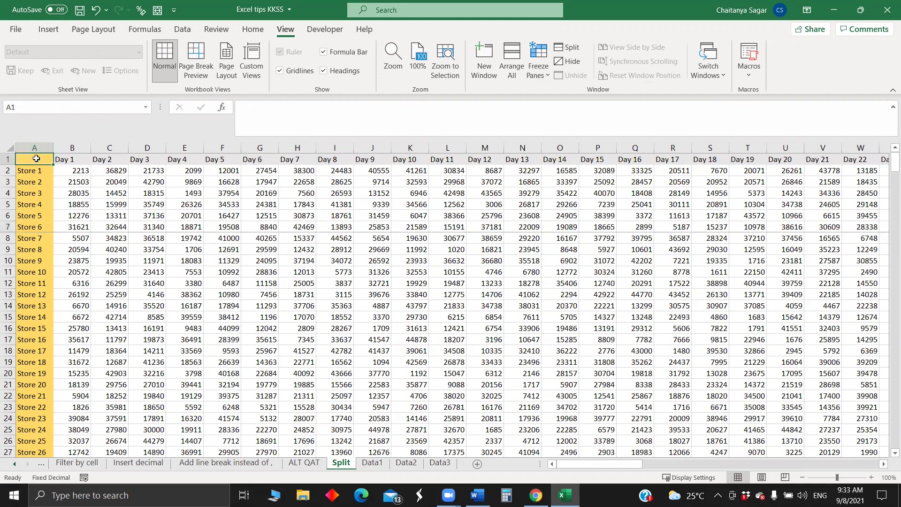
key("ctrl+shift+End")
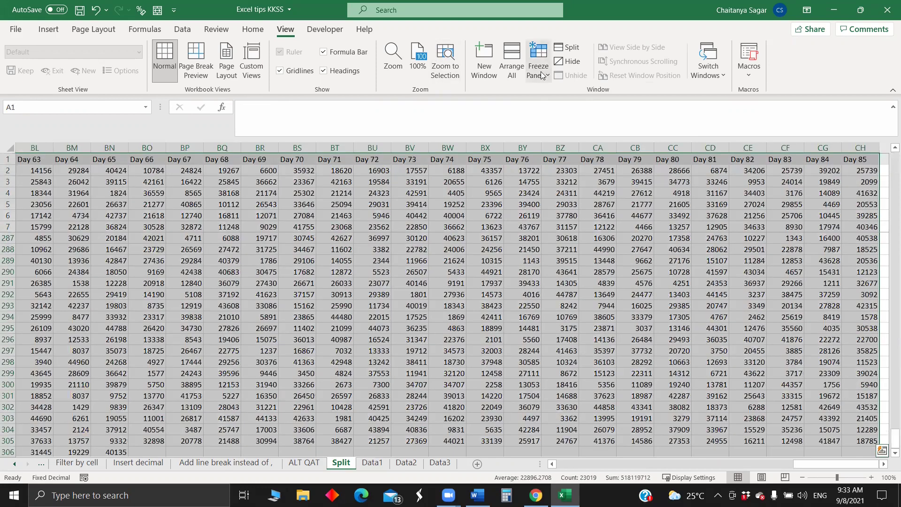
left_click(542, 75)
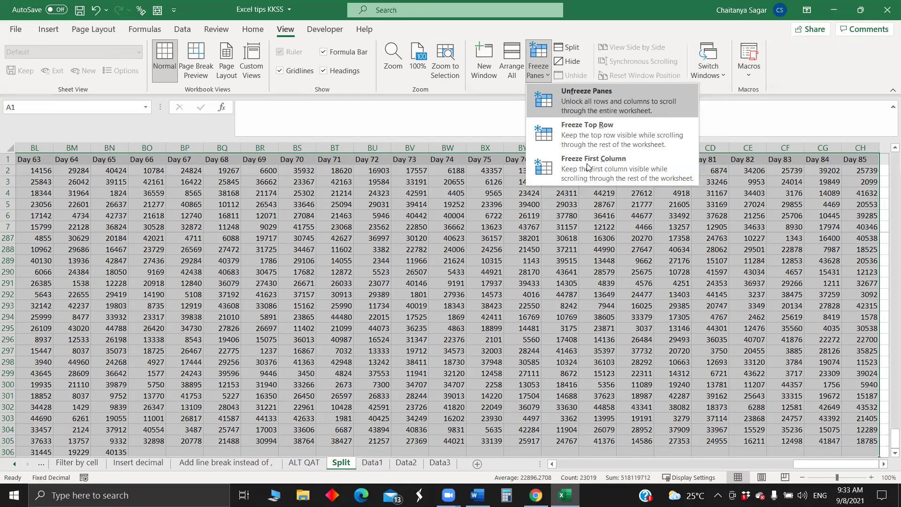
left_click(579, 95)
left_click(539, 60)
left_click(561, 107)
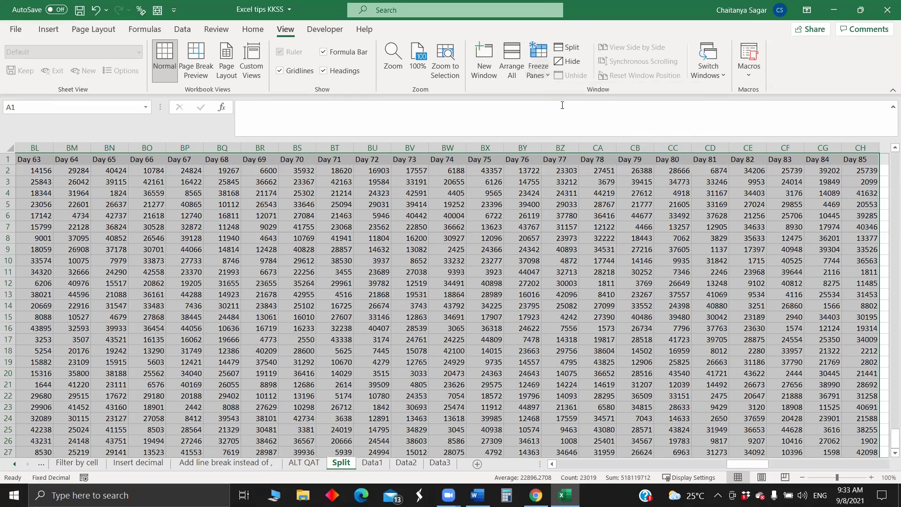
Check which columns stay reachable under the new freeze by moving along row 19 to AR19, then select CA15.
left_click(474, 188)
left_click(410, 193)
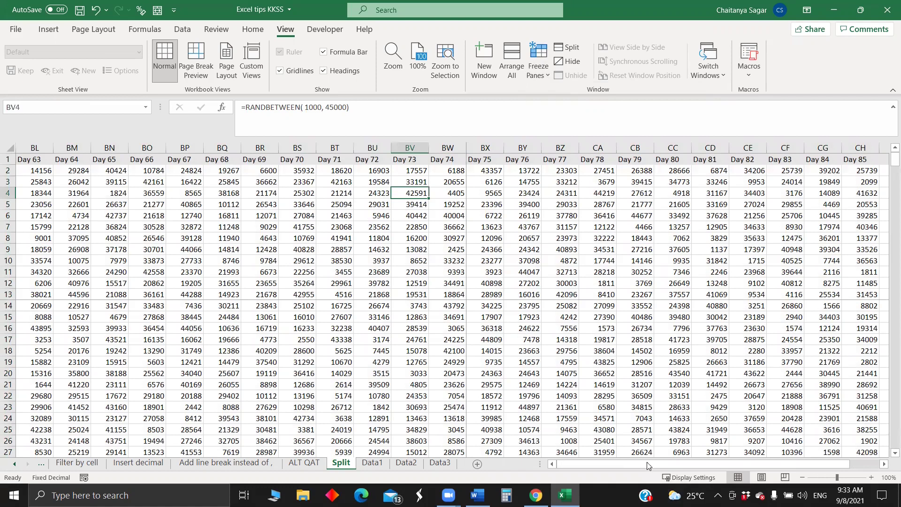
left_click(610, 361)
key("Left")
key("Left")
key("Left")
key("Left")
key("Left")
key("Left")
key("Left")
key("Left")
key("Left")
key("Left")
key("Left")
key("Left")
key("Left")
key("Left")
key("Left")
key("Left")
key("Left")
key("Left")
key("Left")
key("Left")
key("Left")
key("Left")
key("Left")
key("Left")
key("Left")
key("Left")
key("Left")
key("Left")
key("Left")
key("Left")
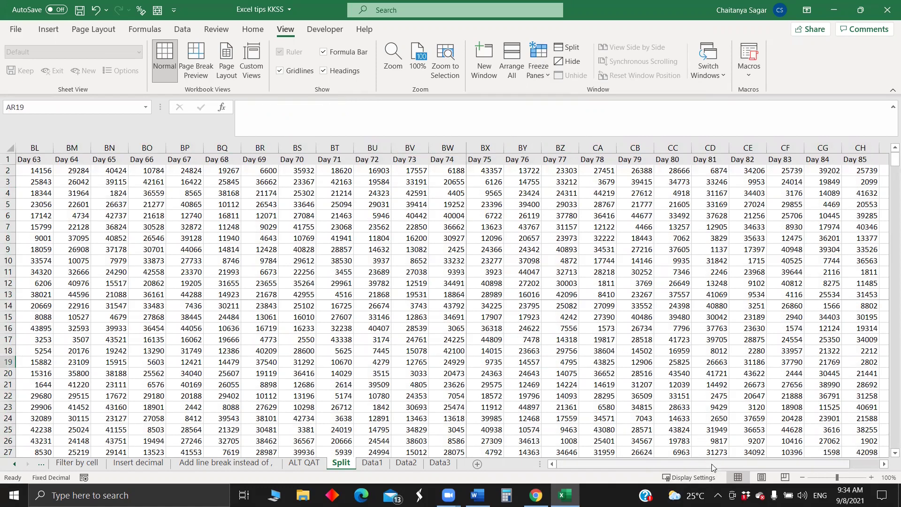
left_click(598, 317)
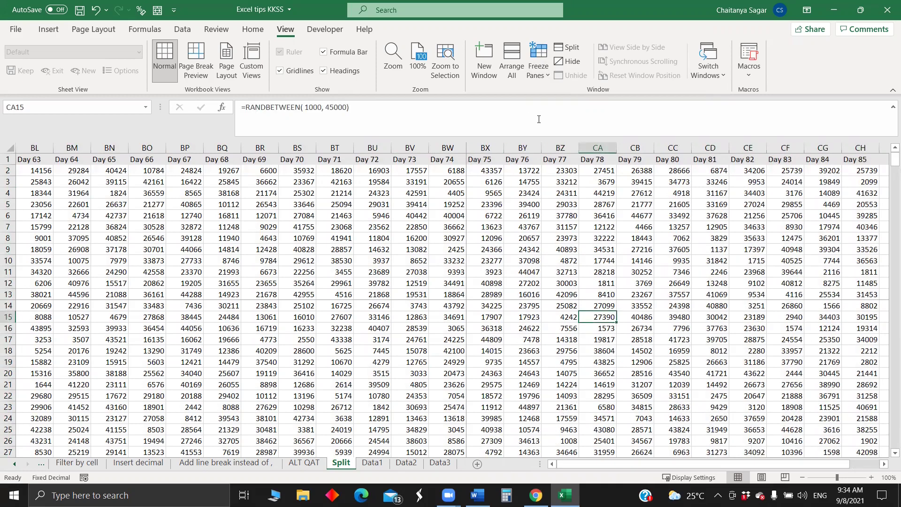
Split the window at CA15 and remove the split to clear the frozen panes, then select BX4.
left_click(574, 49)
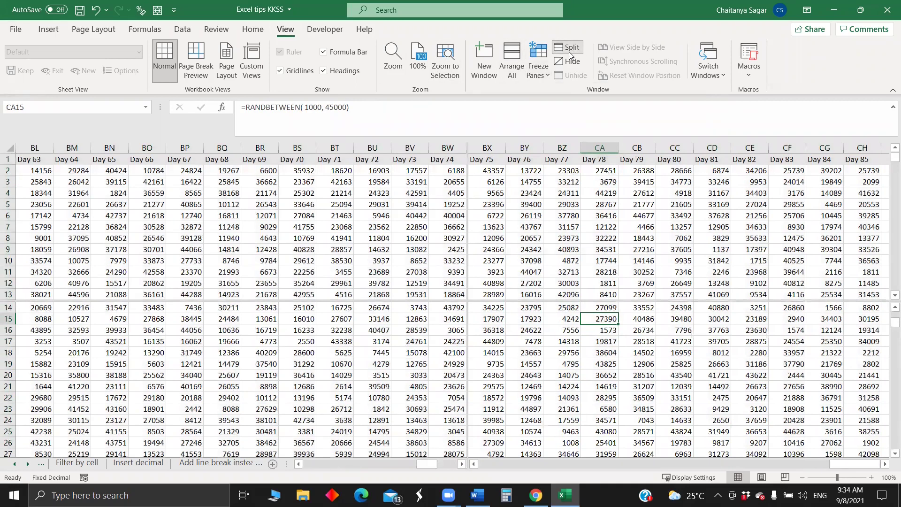
left_click(569, 48)
left_click(503, 193)
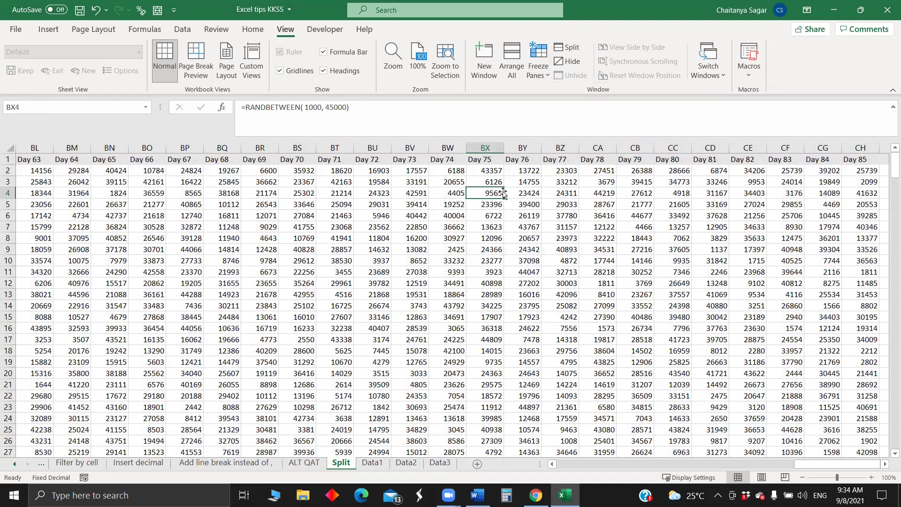
Examine how the unfrozen sheet scrolls by moving along row 4 from BX4 back to A4.
key("Left")
key("Left")
key("Left")
key("Left")
key("Left")
key("Left")
key("Left")
key("Left")
key("Left")
key("Left")
key("Left")
key("Left")
key("Left")
key("Left")
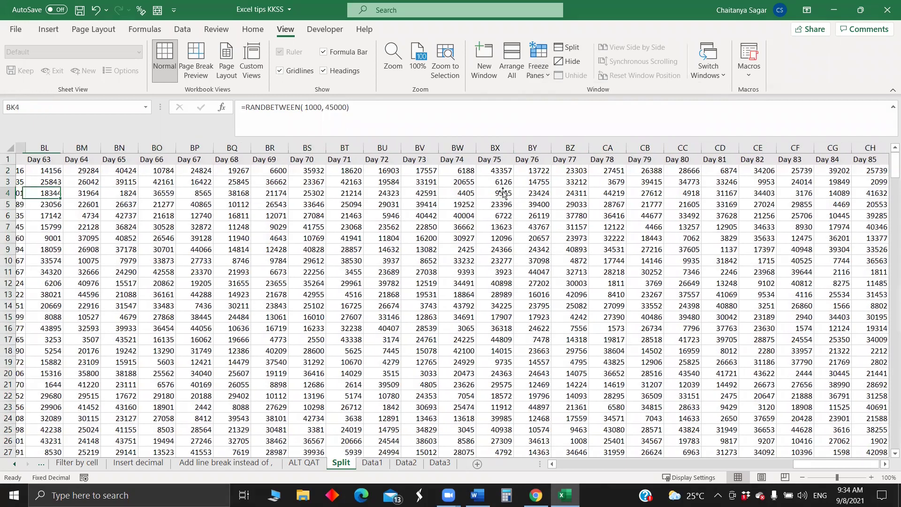
key("Left")
key("Left")
key("Left")
key("Left")
key("Left")
key("Left")
key("Left")
key("Left")
key("Left")
key("Left")
key("Left")
key("Left")
key("Left")
key("Left")
key("Left")
key("Left")
key("Left")
key("Left")
key("Left")
key("Left")
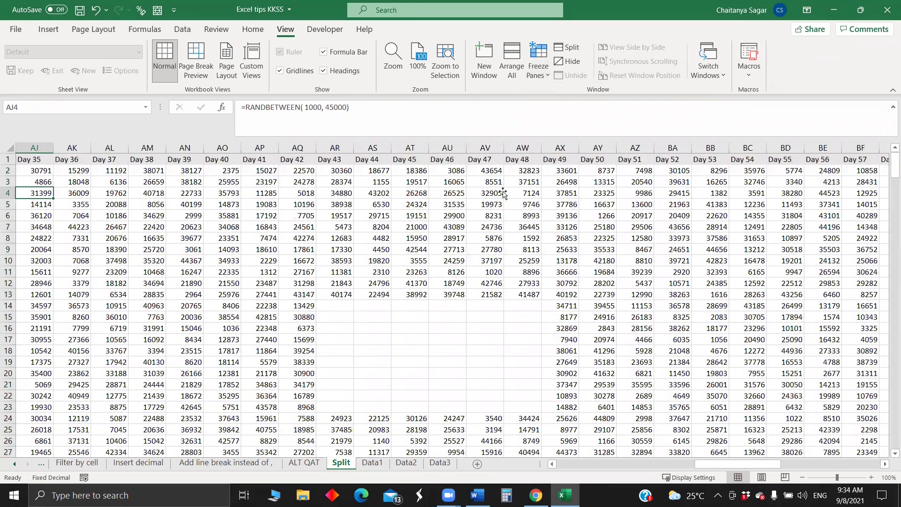
key("Left")
key("Left")
key("Left")
key("Left")
key("Left")
key("Left")
key("Left")
key("Left")
key("Left")
key("Left")
key("Left")
key("Left")
key("Left")
key("Left")
key("Left")
key("Left")
key("Left")
key("Left")
key("Left")
key("Left")
key("Left")
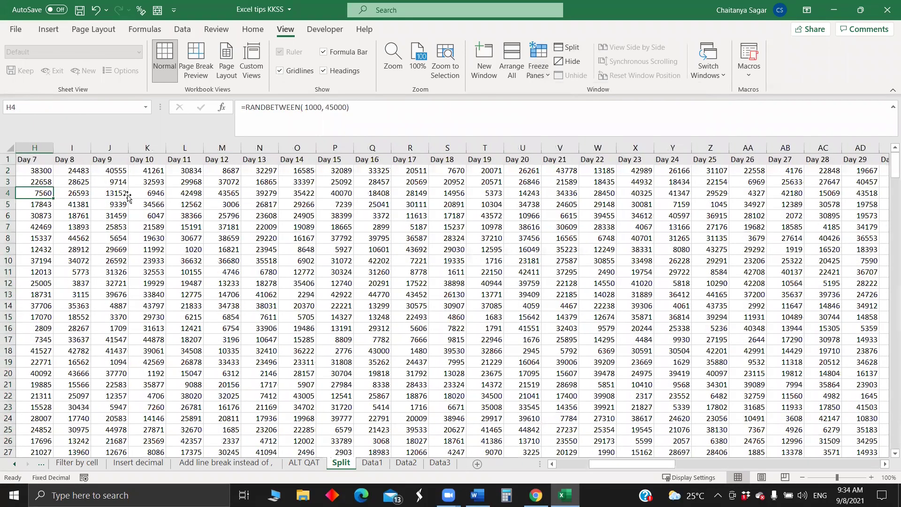
key("Left")
key("Left")
key("Left")
key("Left")
key("Left")
key("Left")
key("Left")
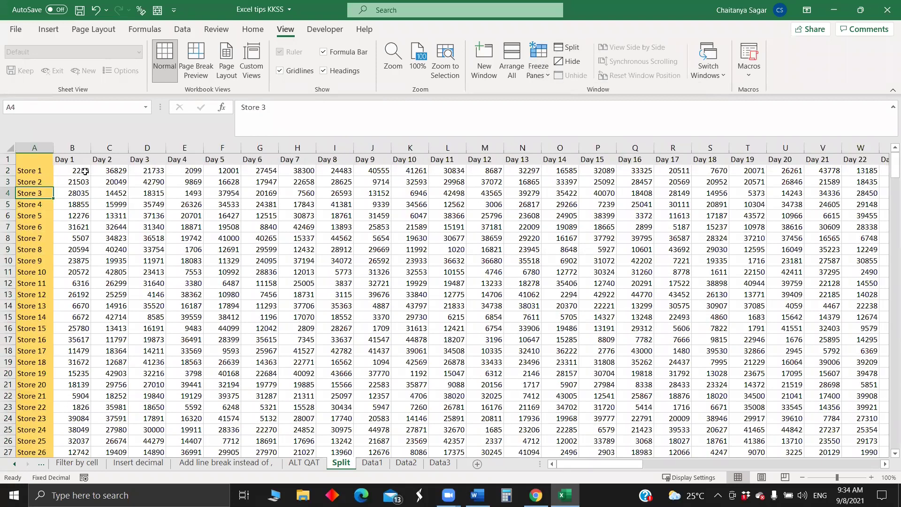
Freeze the panes at cell B2 so the day headers and the store names stay fixed.
left_click(87, 171)
left_click(539, 70)
left_click(568, 100)
Examine how the frozen headers behave by scrolling the rows and moving along row 4 and back to A4.
left_click(292, 192)
key("Right")
scroll(292, 191, "down", 3)
scroll(232, 215, "up", 3)
scroll(233, 215, "up", 1)
key("Right")
key("Right")
key("Right")
key("Right")
key("Right")
key("Right")
key("Right")
key("Right")
key("Right")
key("Right")
key("Right")
key("Right")
key("Right")
key("Right")
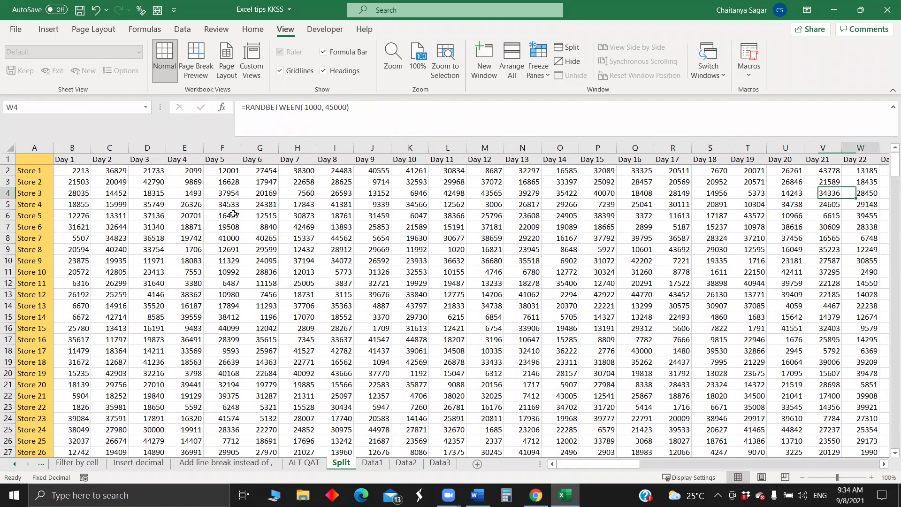
key("Right")
key("Right")
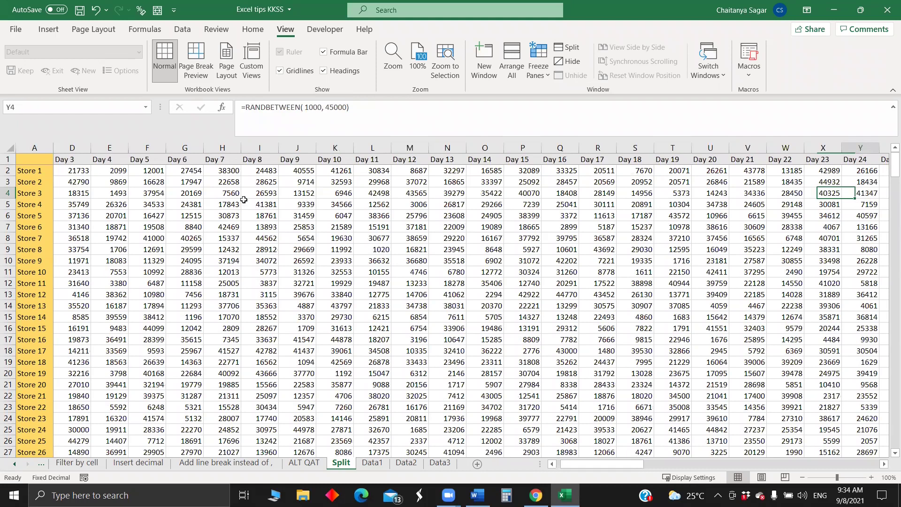
key("Right")
key("Right")
key("Right")
key("Right")
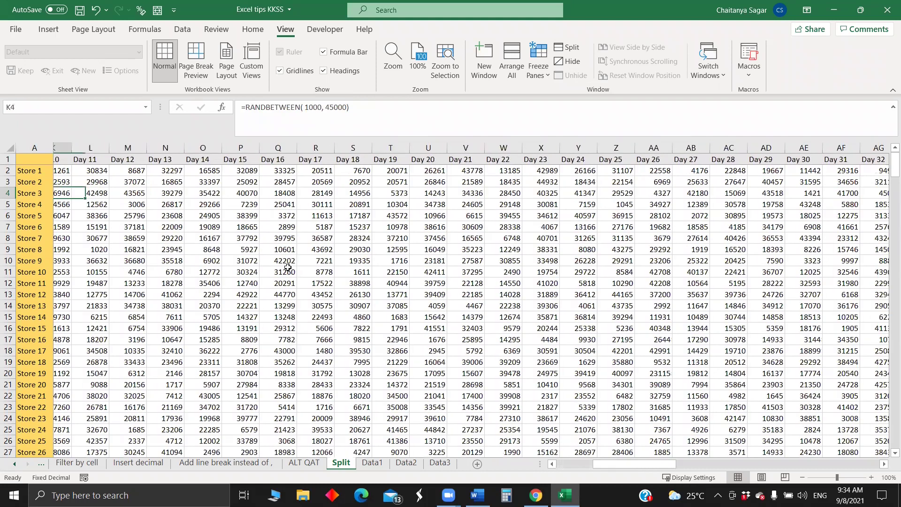
key("ctrl+Left")
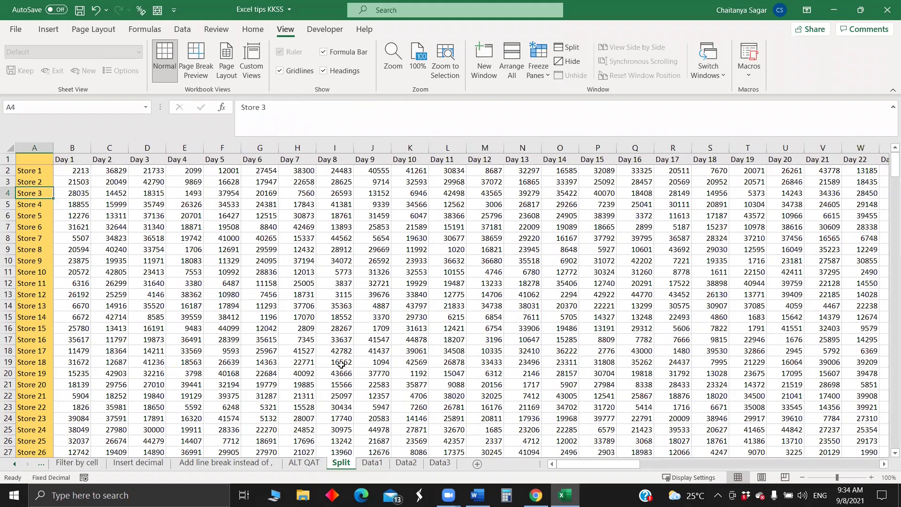
Group the Data1, Data2 and Data3 sheets, starting from Data3.
left_click(382, 463)
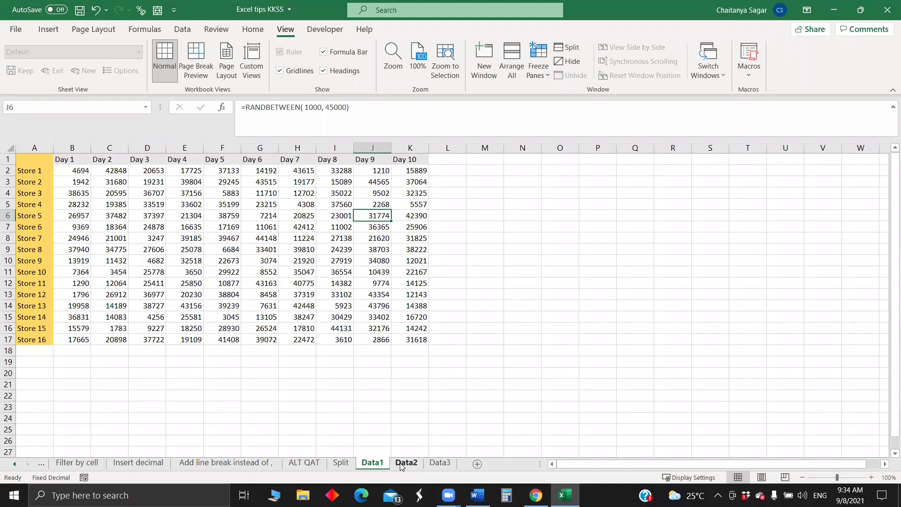
left_click(439, 464)
left_click(401, 464, "ctrl")
left_click(377, 464, "ctrl")
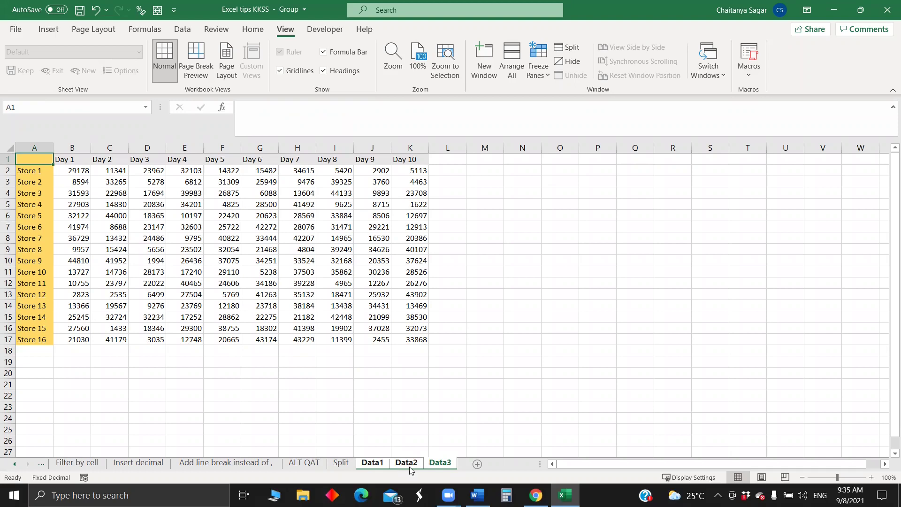
Look through the grouped Data1, Data2 and Data3 sheets, ending on Data3.
left_click(342, 463, "ctrl")
left_click(226, 462, "ctrl")
left_click(237, 464, "ctrl")
left_click(376, 464)
left_click(407, 463)
left_click(444, 464)
Total Day 1 in B18 with =SUM(B2:B17) across the grouped sheets and fill the formula through K18.
left_click(77, 351)
type("=sum(")
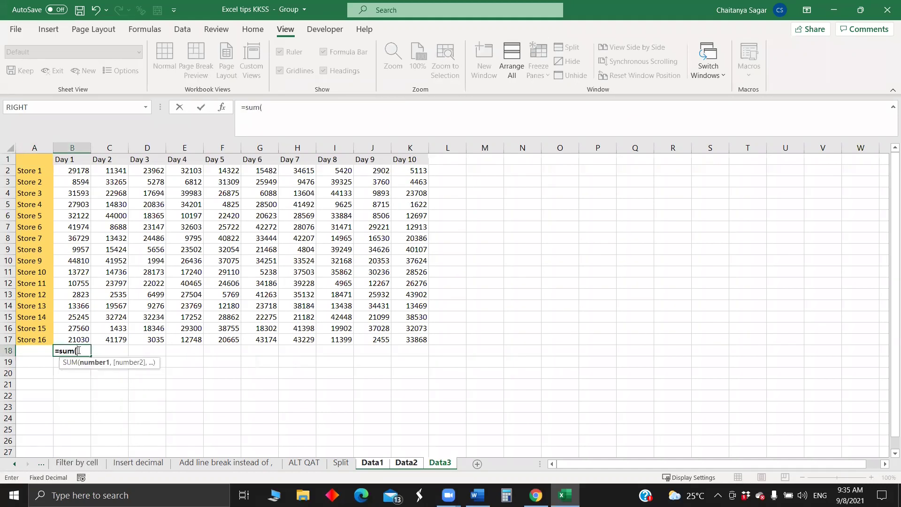
left_click(77, 170)
key("ctrl+shift+Down")
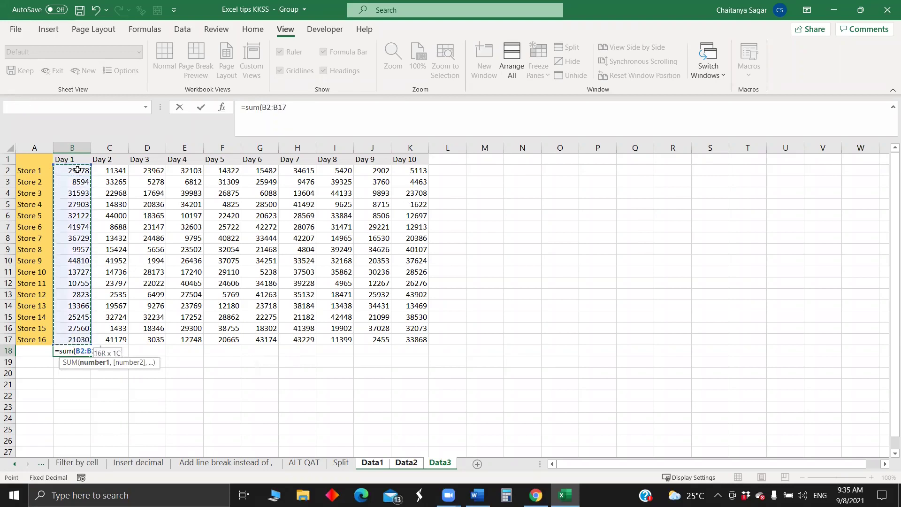
type(")")
key("Return")
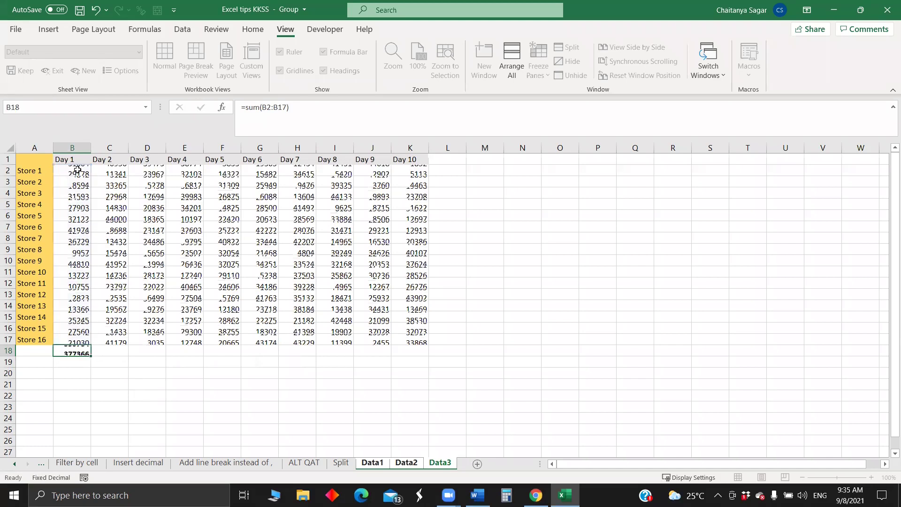
left_click(87, 352)
left_click_drag(90, 356, 408, 351)
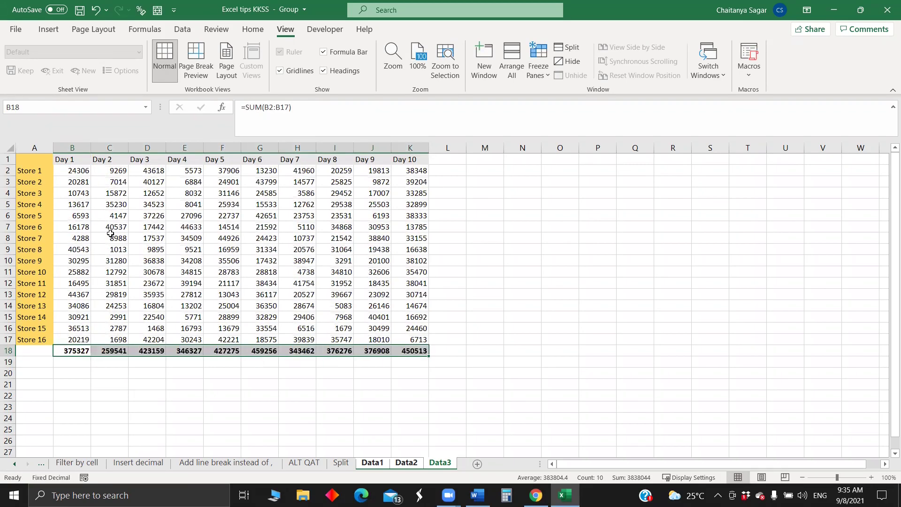
Give the store names in A2:A17 a light blue-gray fill and bold text on all grouped sheets.
left_click(28, 170)
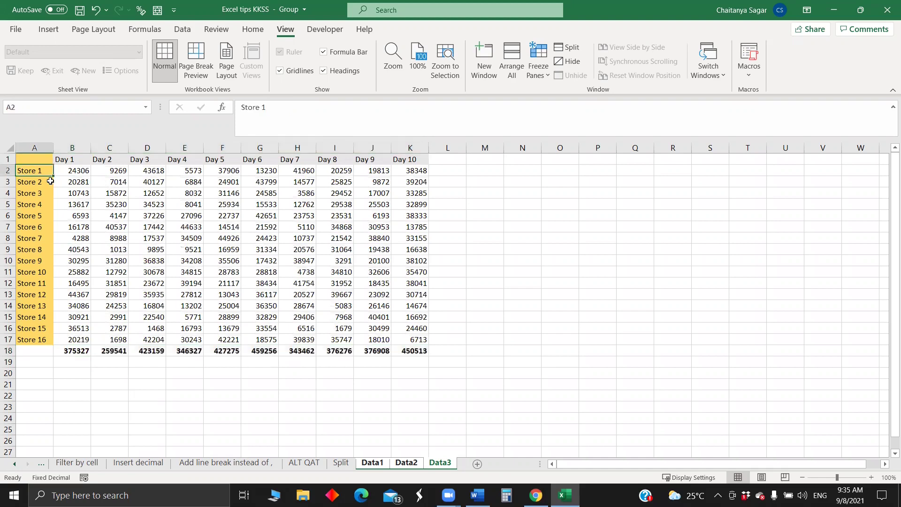
key("ctrl+shift+Down")
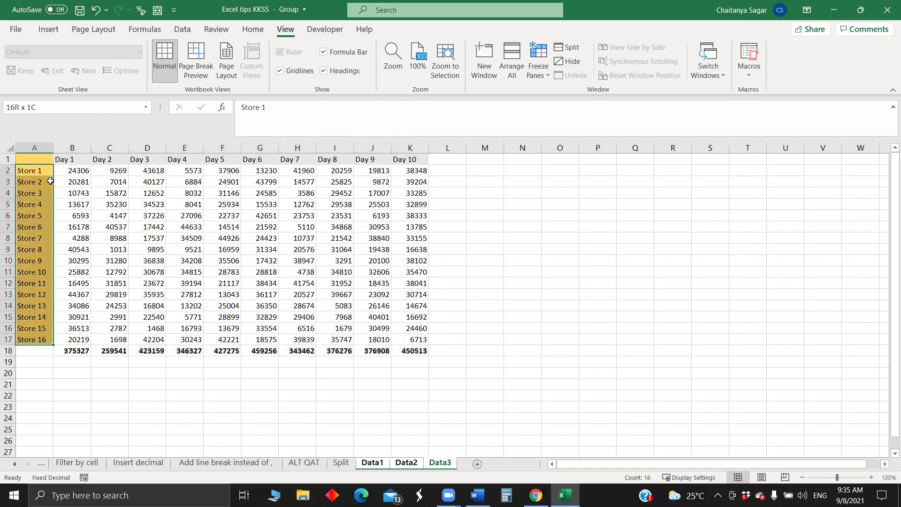
left_click(253, 29)
left_click(199, 70)
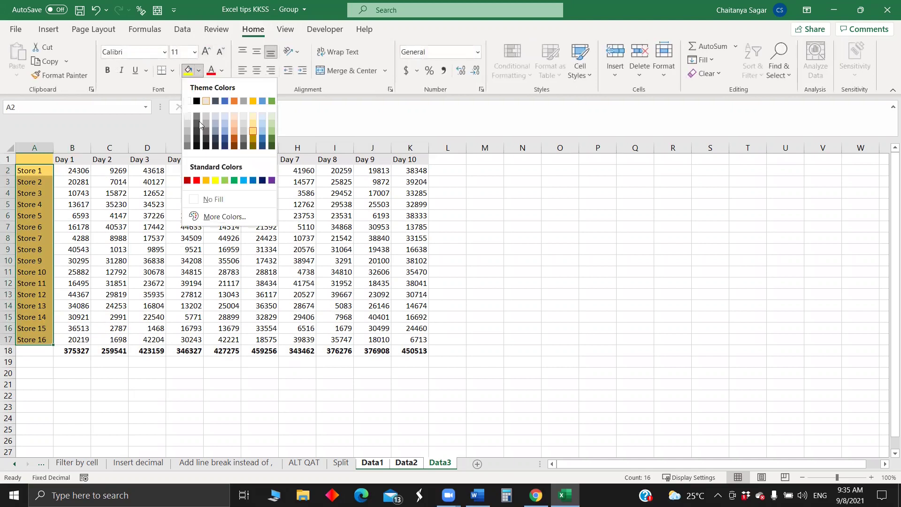
left_click(217, 117)
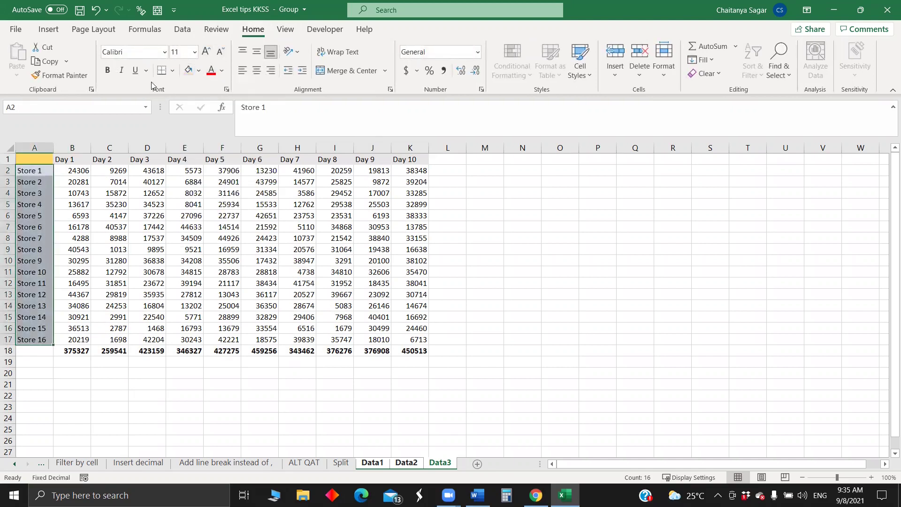
left_click(108, 70)
left_click(121, 237)
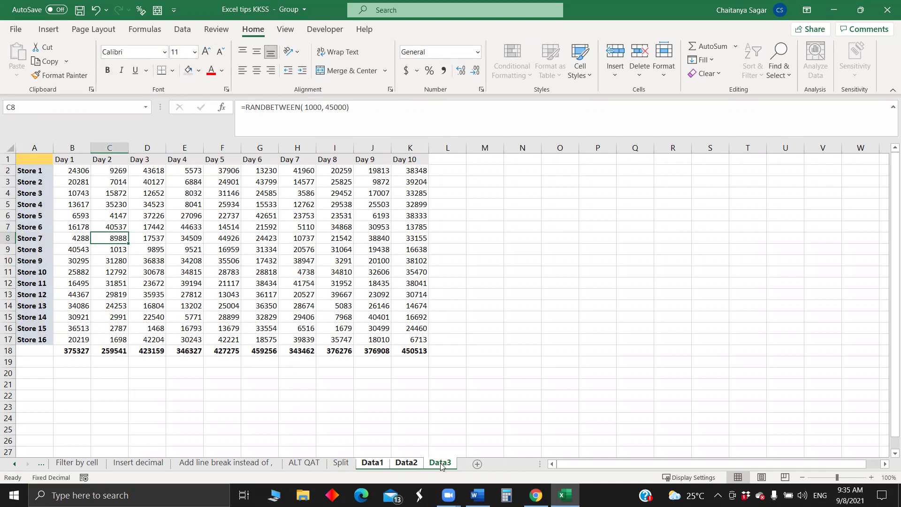
Check the totals and store-name formatting on the Data2 and Data1 sheets.
left_click(413, 465)
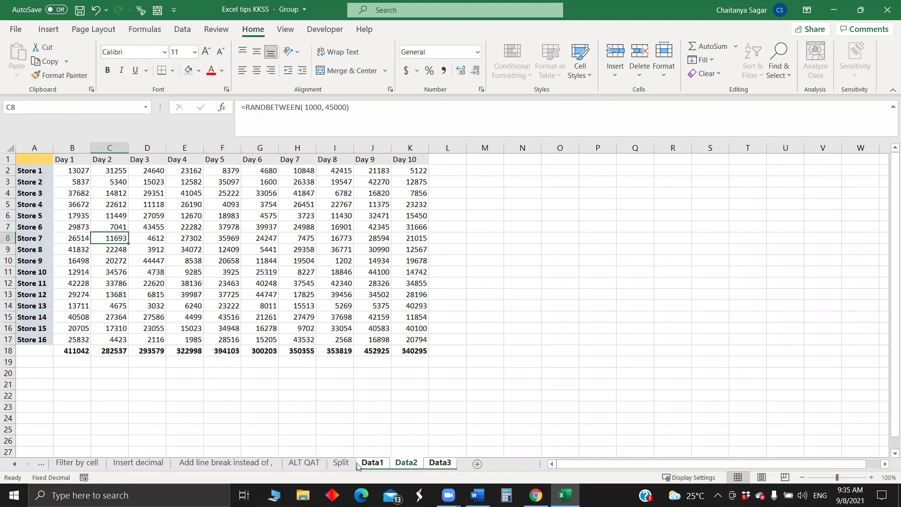
left_click(375, 464)
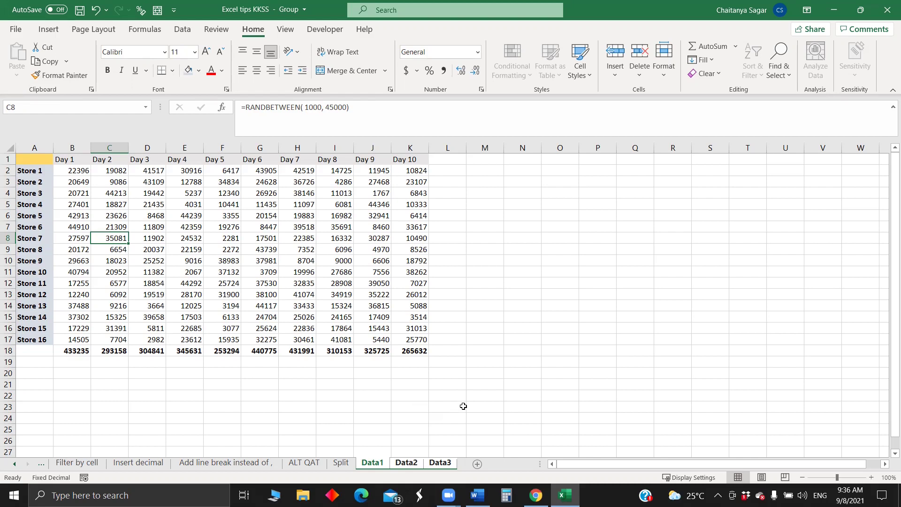
left_click(422, 407)
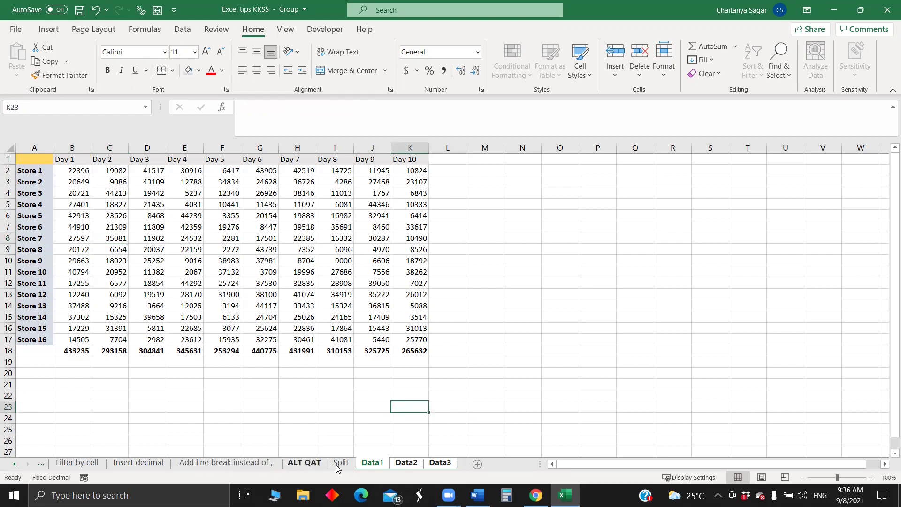
Ungroup the sheets by switching to the Split sheet, and open a second window of the workbook.
key("ctrl+Page_Up")
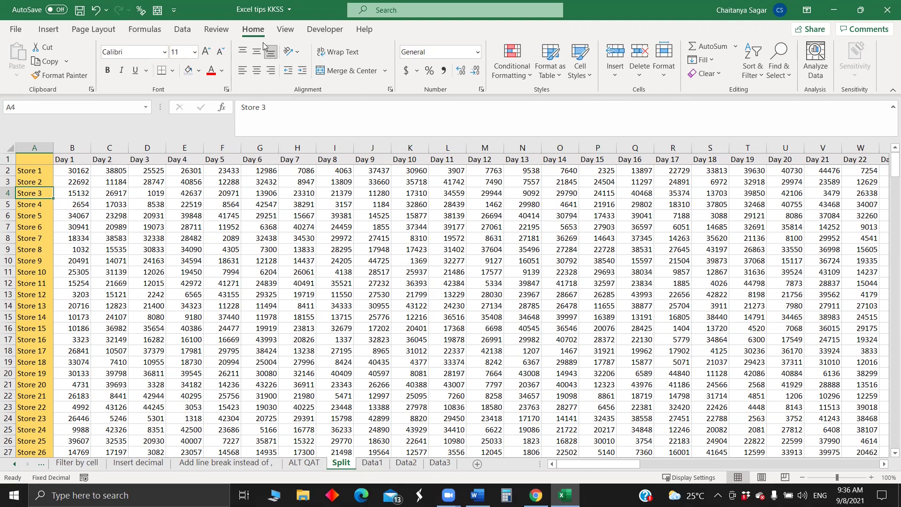
left_click(281, 31)
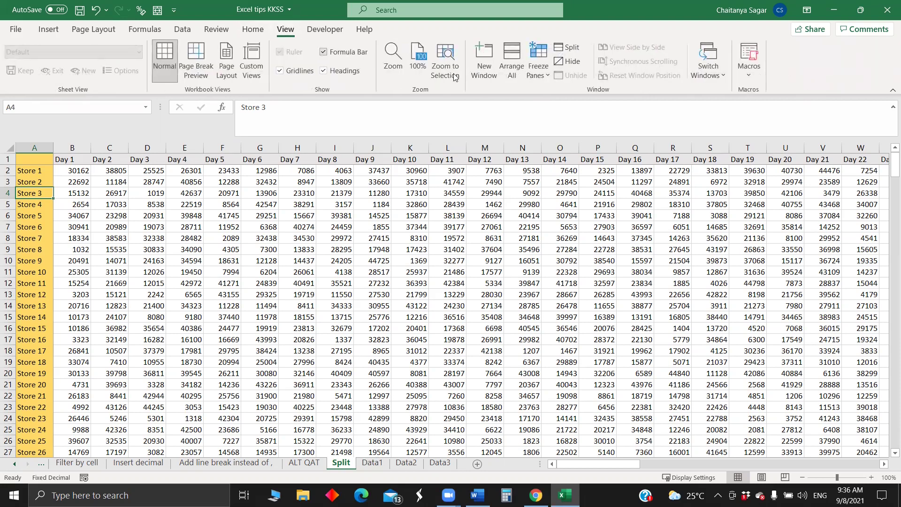
left_click(485, 71)
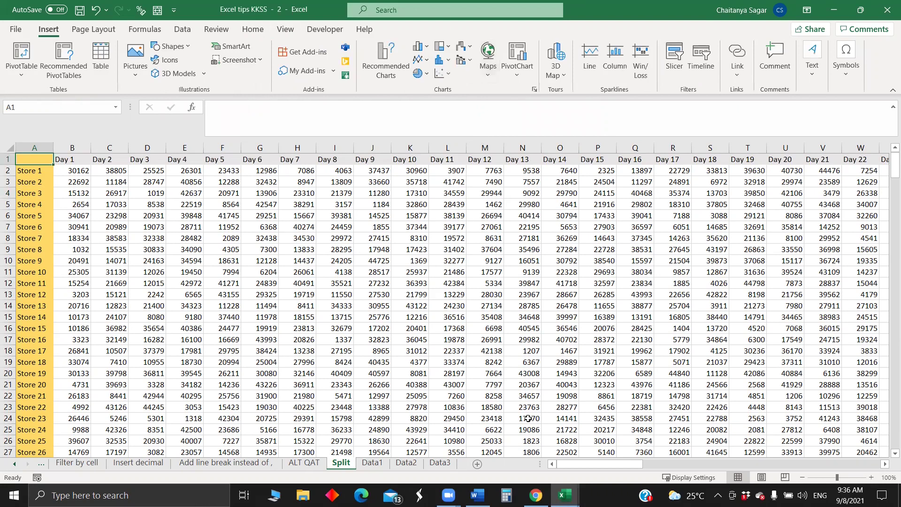
mouse_move(565, 495)
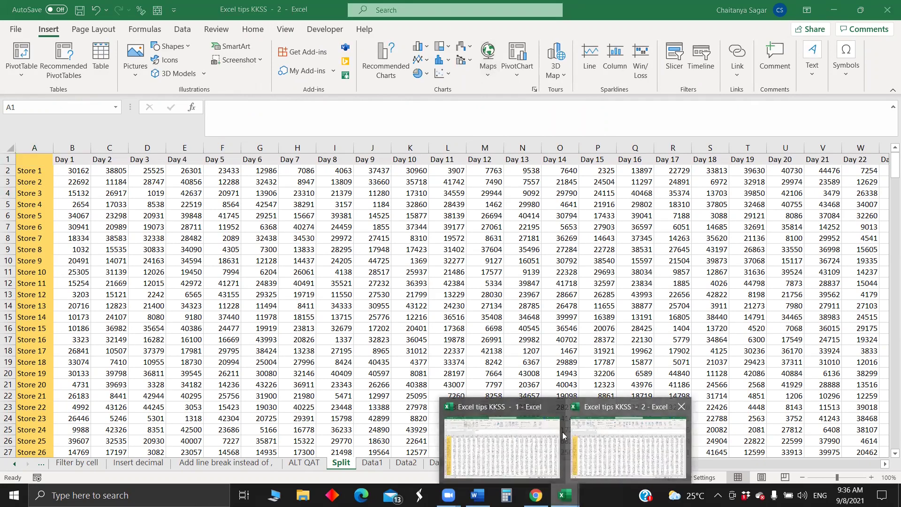
Arrange the two workbook windows side by side with the Vertical option, selecting J6 in the new window.
left_click(285, 29)
left_click(514, 65)
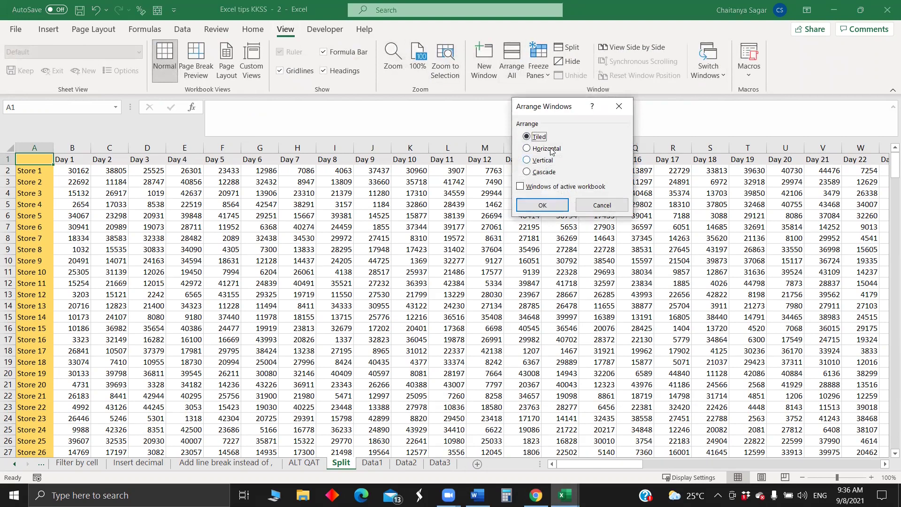
left_click(544, 160)
left_click(542, 207)
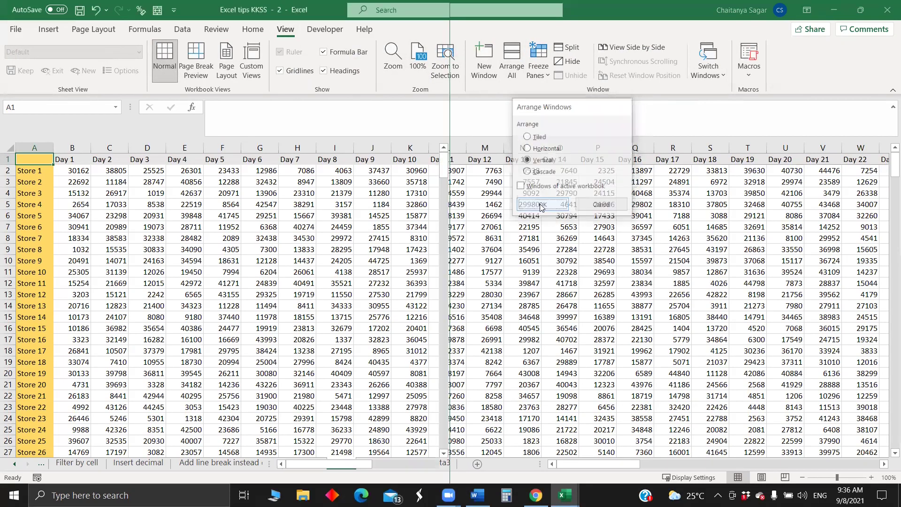
left_click(371, 216)
left_click(483, 211)
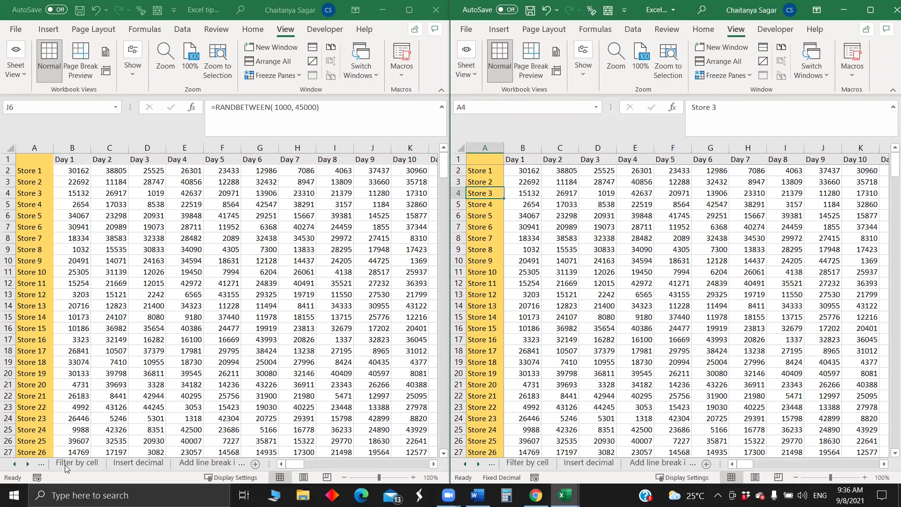
Show the Data1 sheet in the new window and the Data2 sheet in the original window.
left_click(26, 464)
left_click(25, 465)
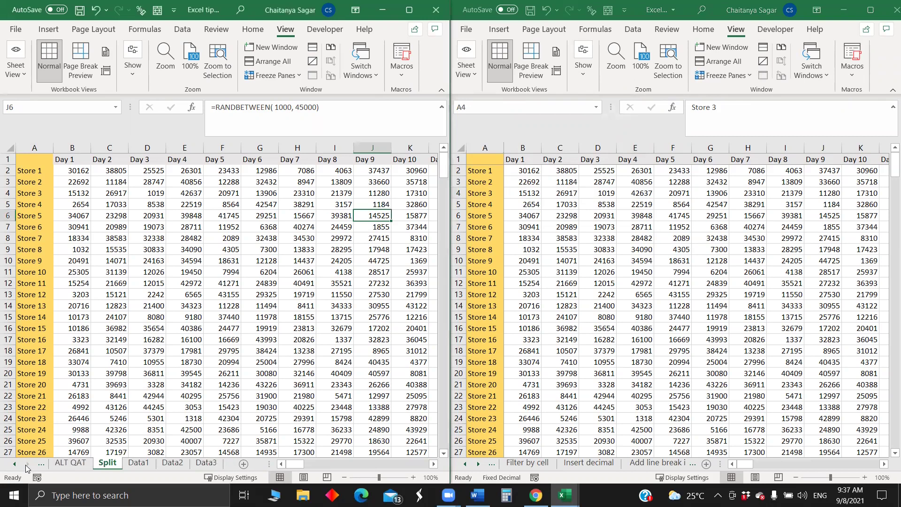
left_click(137, 464)
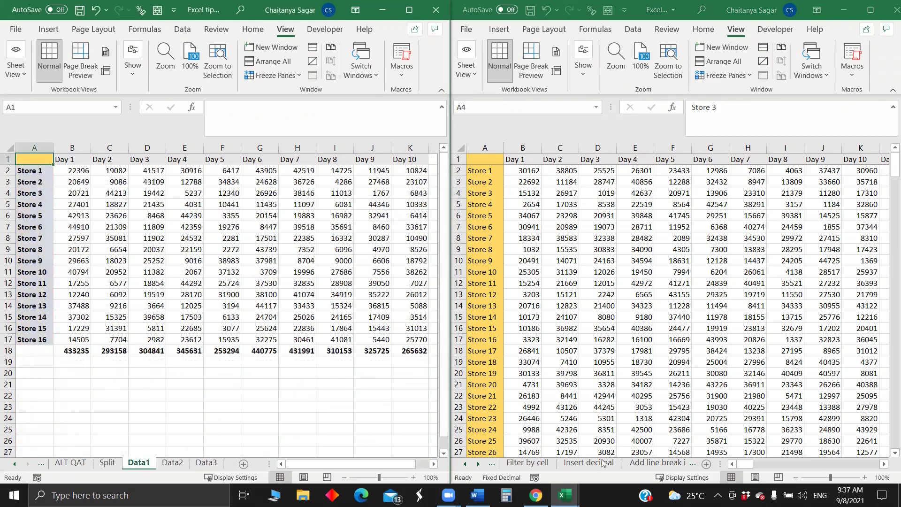
left_click(478, 464)
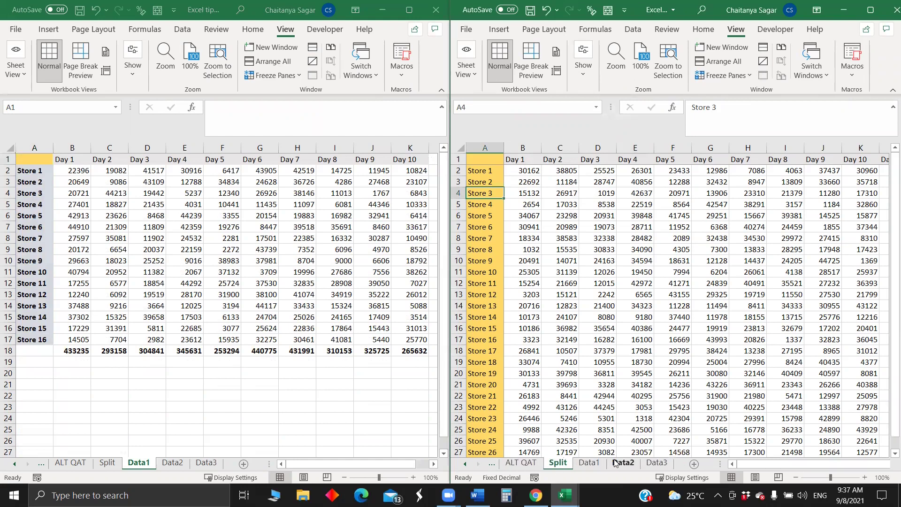
left_click(616, 462)
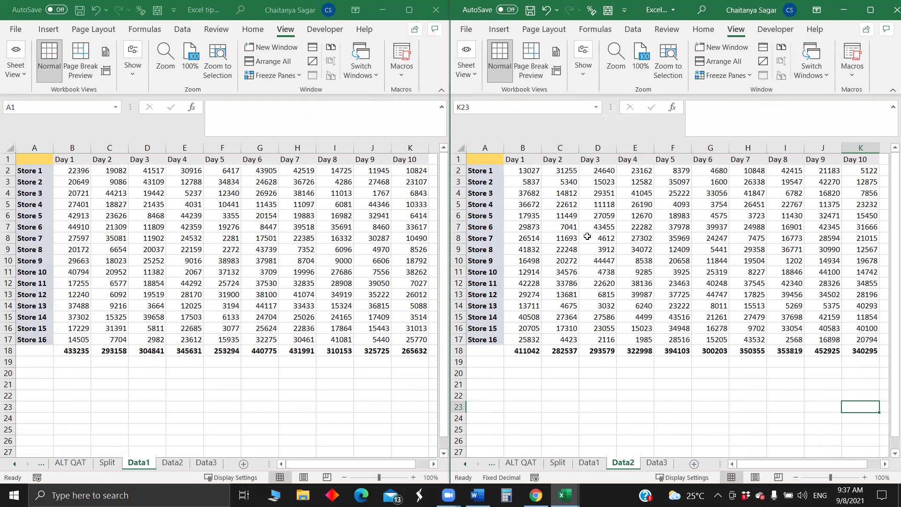
Clear the contents of C7:G13 on the Data2 sheet and inspect the emptied range.
left_click(568, 227)
left_click_drag(721, 289, 723, 290)
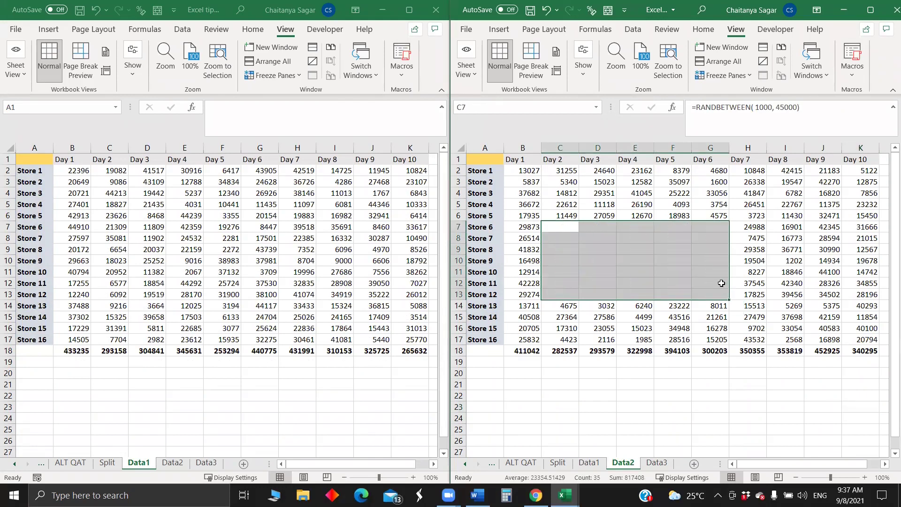
key("Delete")
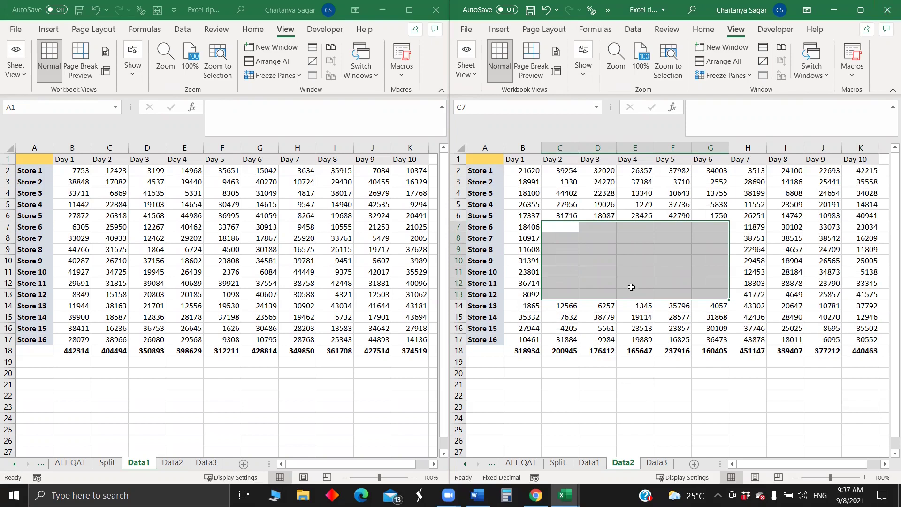
left_click(555, 227)
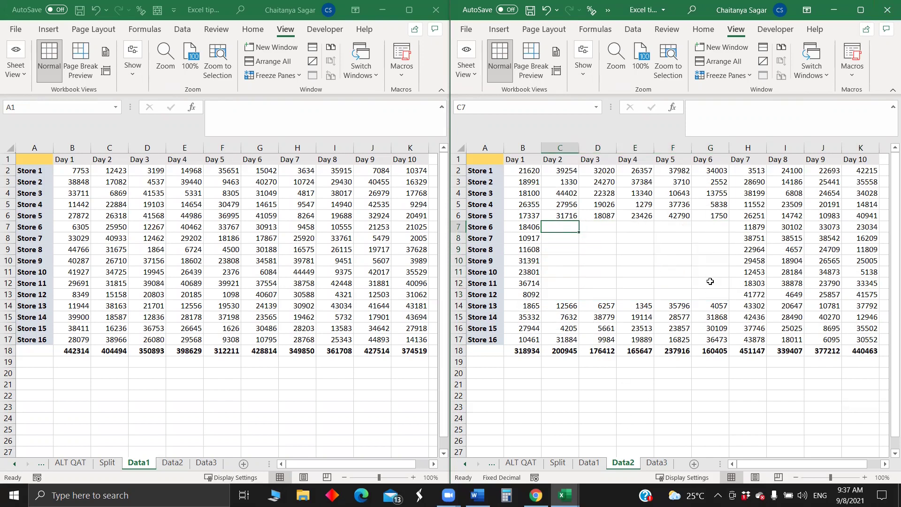
left_click(720, 301)
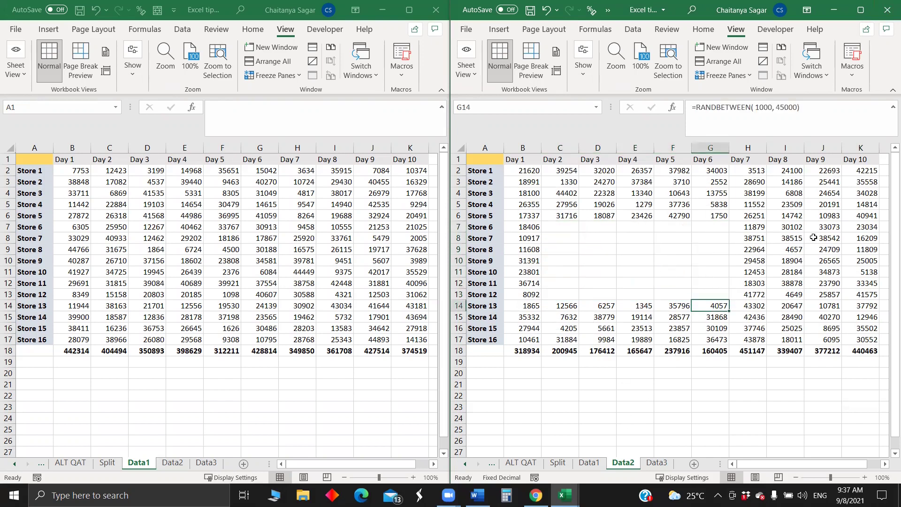
Close the original workbook window and maximize the remaining one showing Data1.
left_click(878, 12)
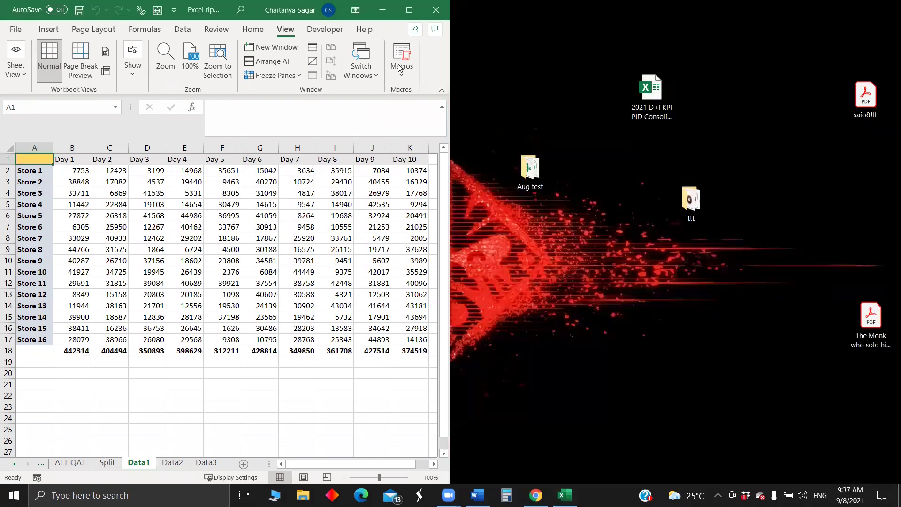
left_click(409, 10)
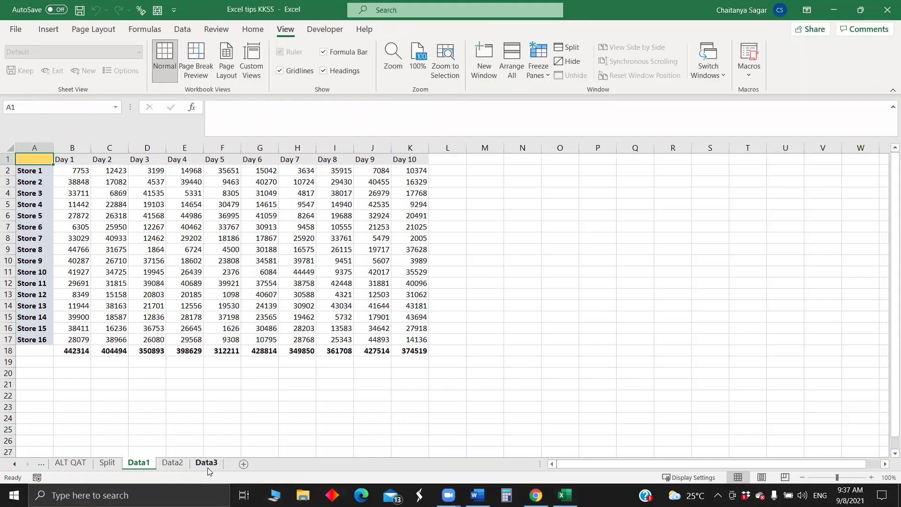
Insert two blank rows above the Store 16 row on the Data3 sheet.
left_click(207, 464)
left_click(173, 464)
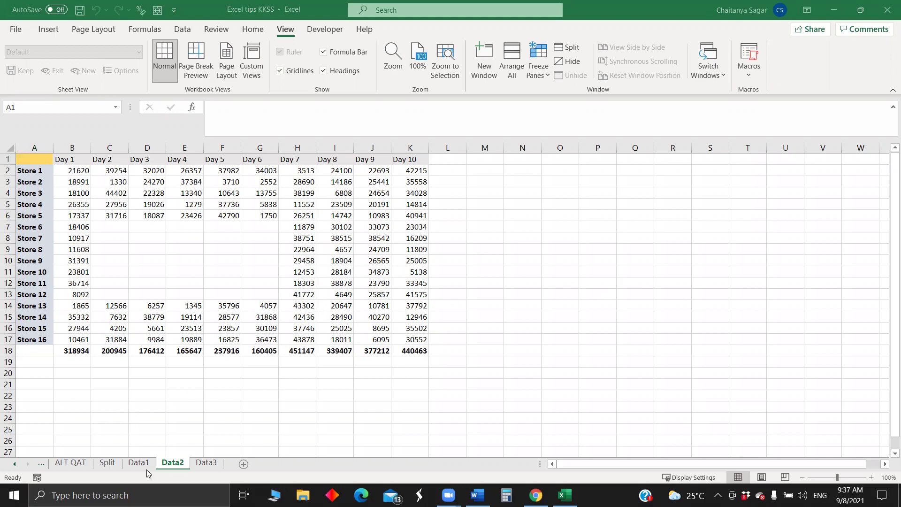
left_click(189, 463)
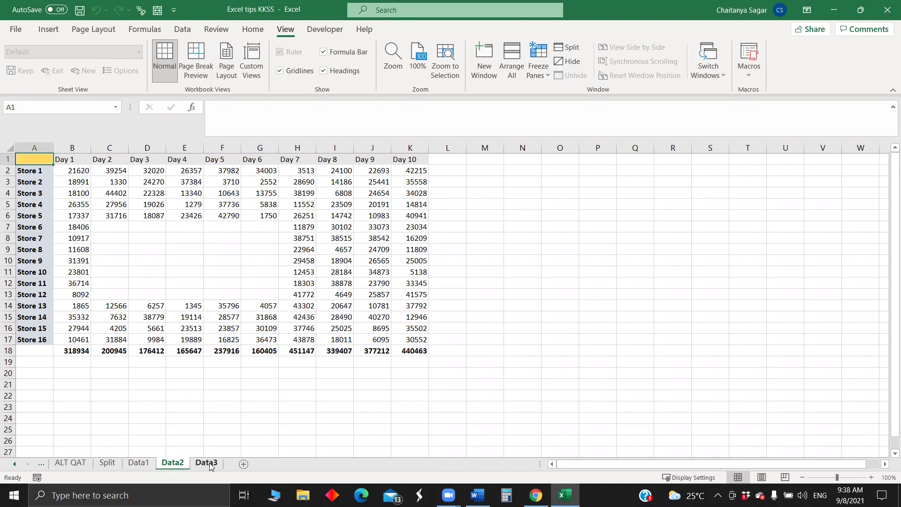
left_click(210, 463)
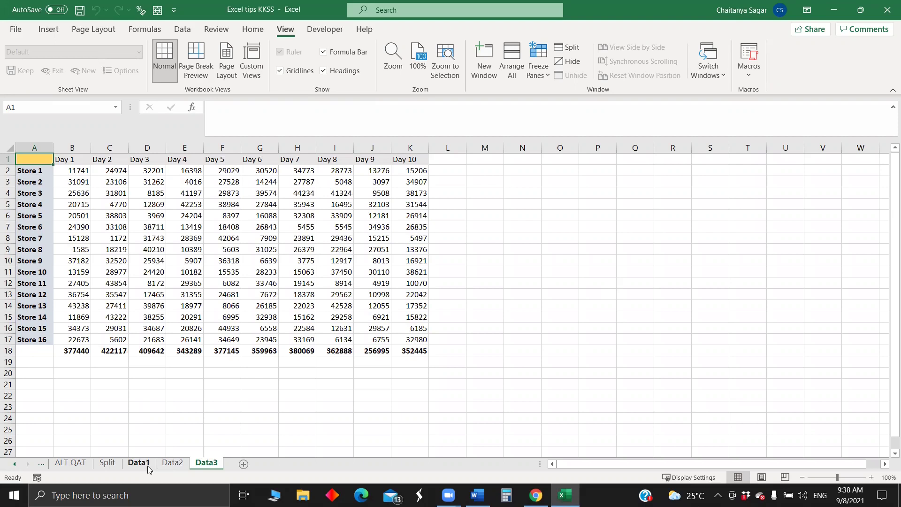
left_click(9, 341)
right_click(9, 341)
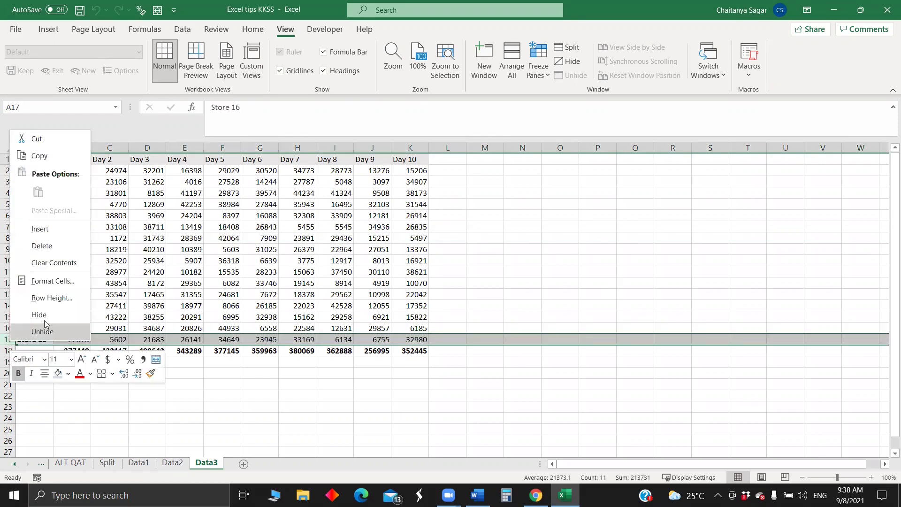
left_click(68, 221)
right_click(10, 341)
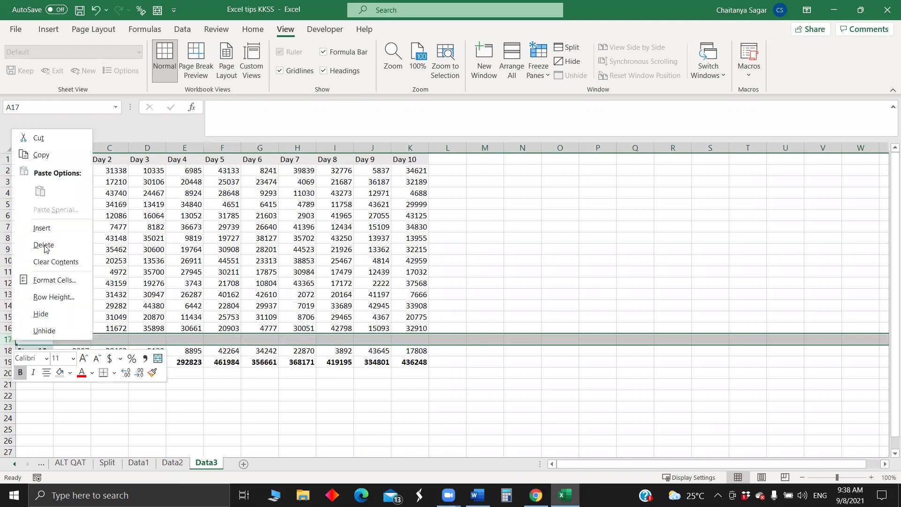
left_click(47, 229)
Fill the Store 15 label in column A and its Day 1 to Day 10 formulas down through row 19.
left_click(32, 328)
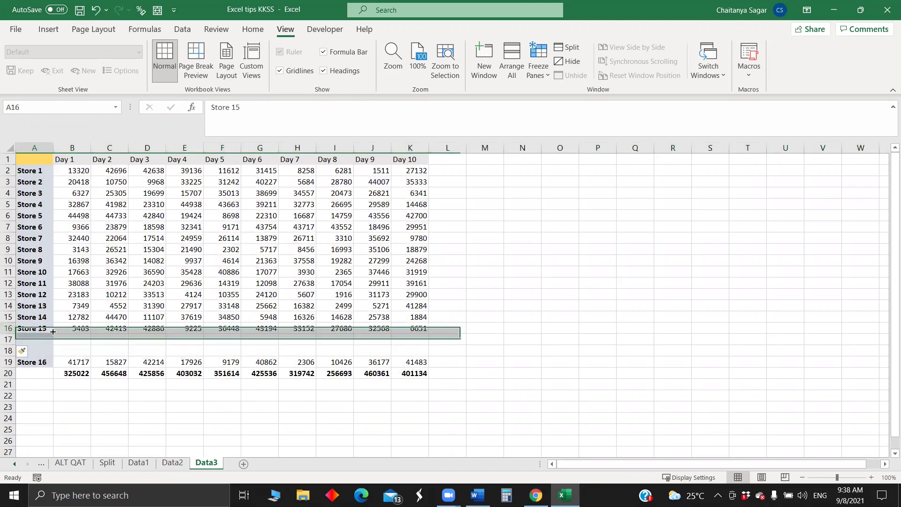
left_click_drag(51, 364, 51, 367)
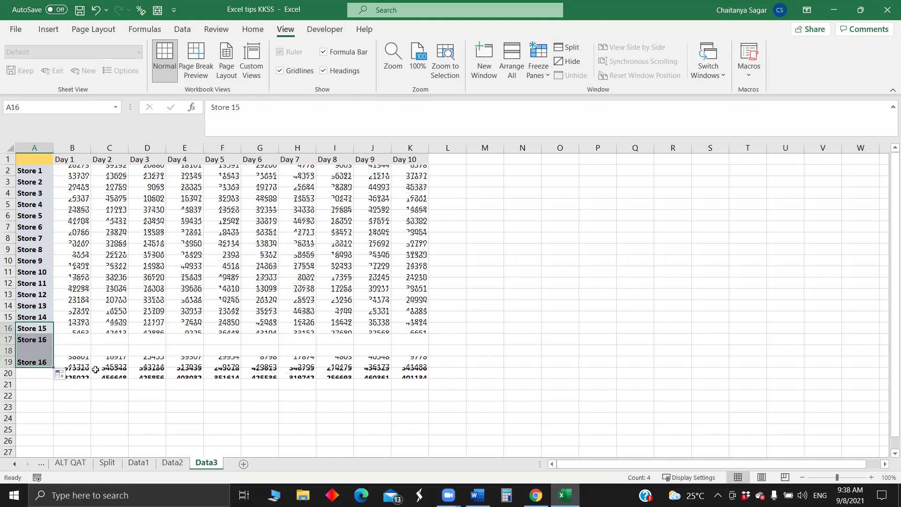
left_click(85, 329)
left_click_drag(91, 335, 429, 366)
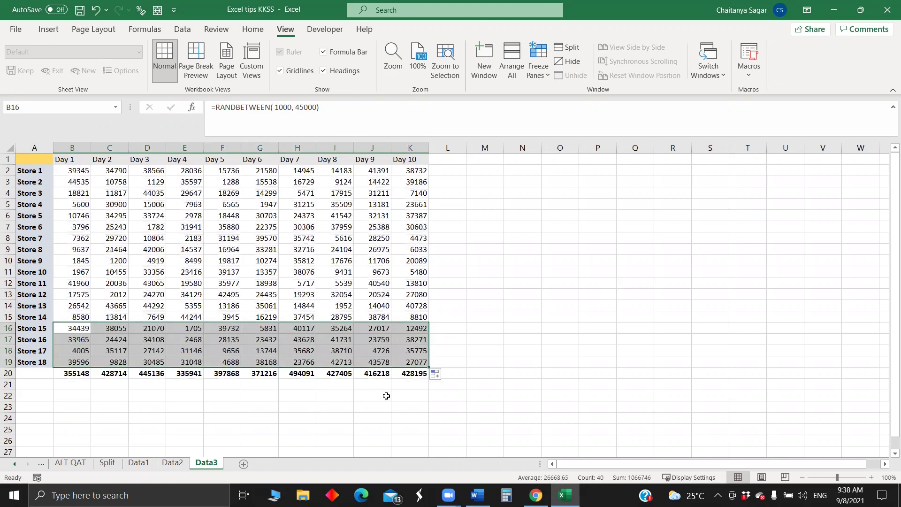
left_click(324, 403)
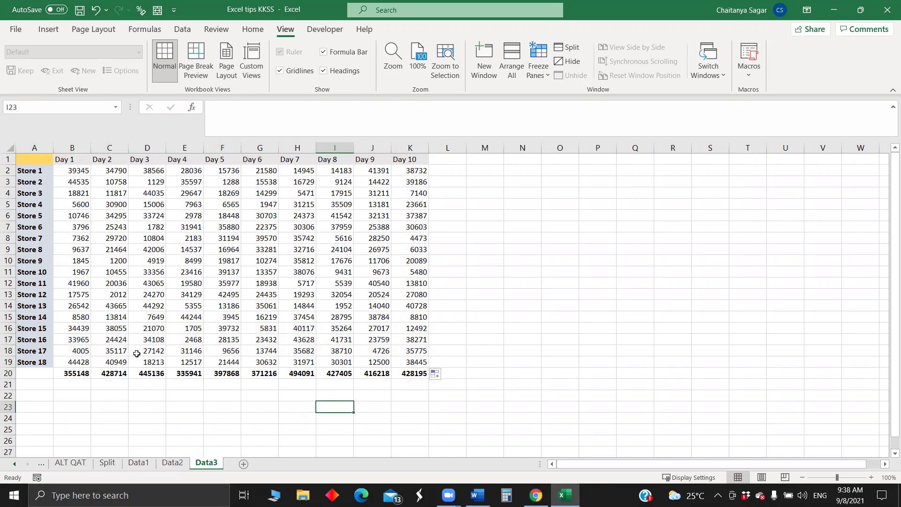
On the Data2 sheet, fill the Store 5 formulas in C6:G6 down through row 13.
left_click(182, 463)
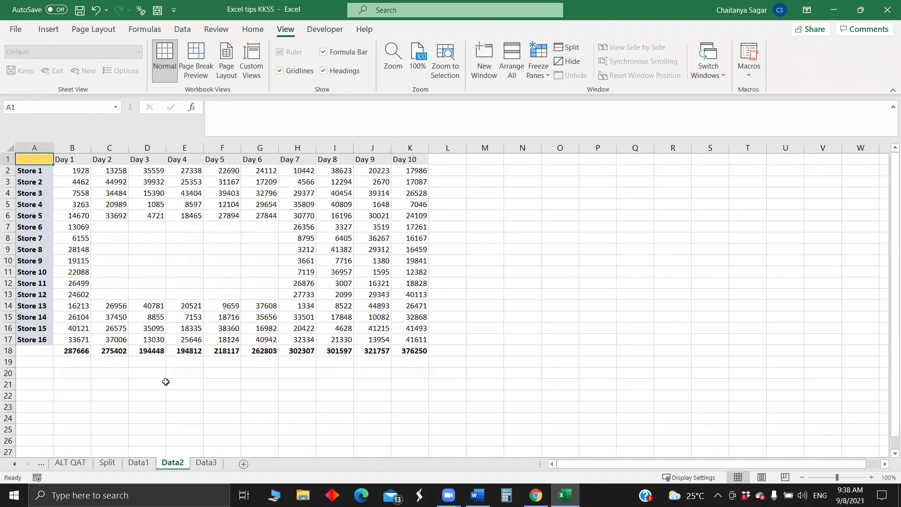
left_click(80, 217)
left_click_drag(91, 220, 288, 222)
left_click(117, 216)
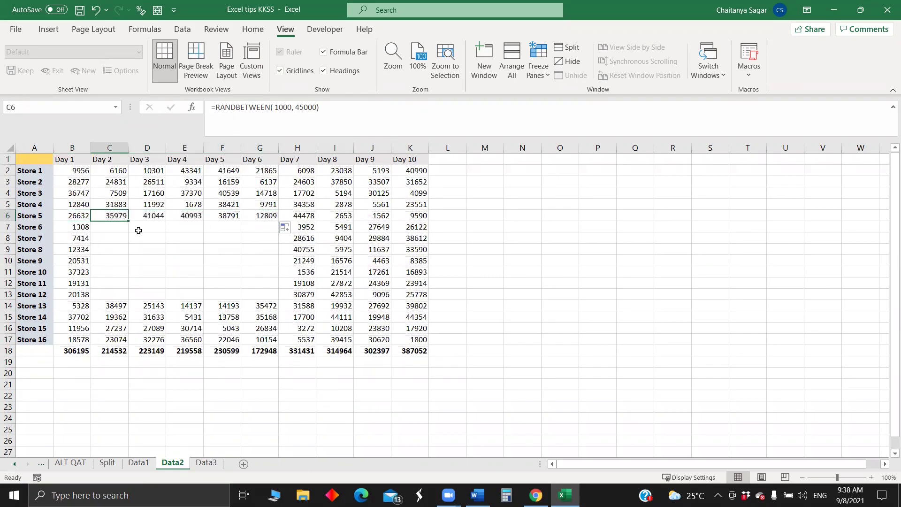
left_click(127, 221)
key("shift+Right")
key("shift+Right")
key("shift+Right")
key("shift+Right")
key("shift+Right")
key("shift+Left")
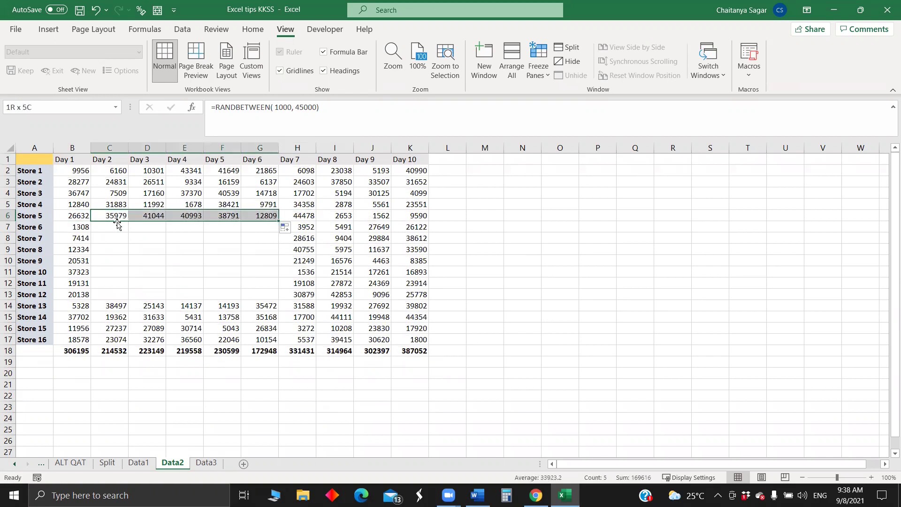
left_click_drag(280, 226, 279, 296)
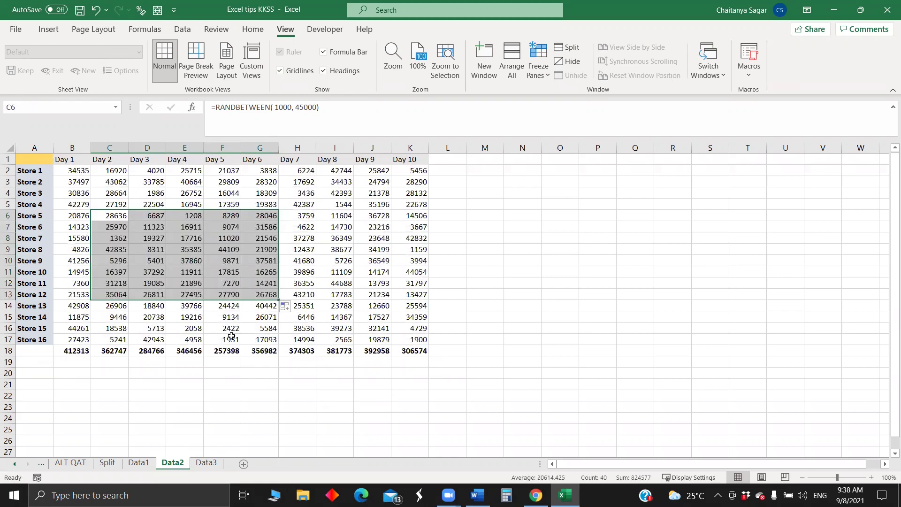
Group the Data2 and Data3 sheets, apply the blue-grey fill and bold to C5:J11, and check both sheets.
left_click(82, 352)
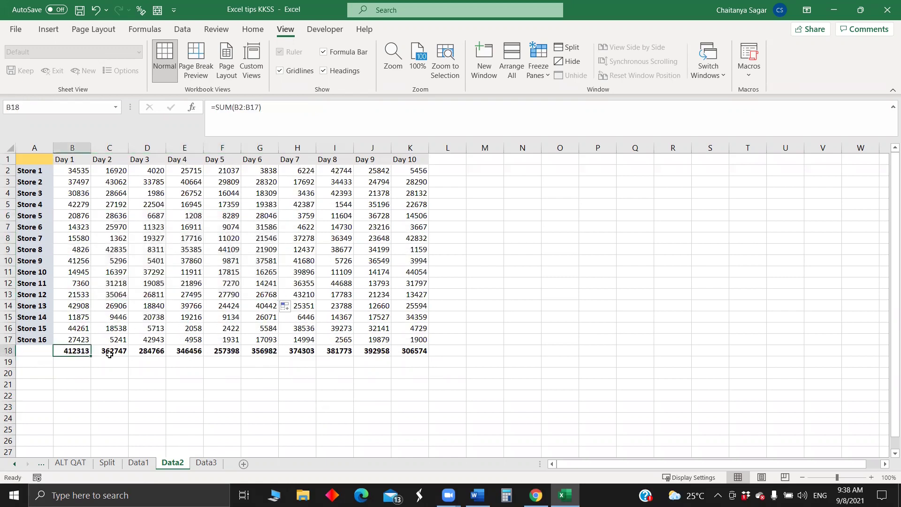
left_click(207, 463)
left_click(173, 466, "ctrl")
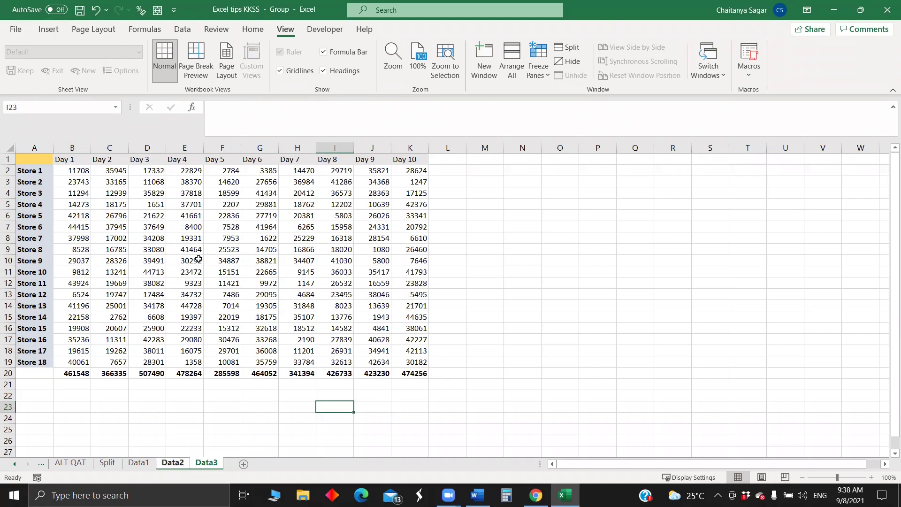
left_click(256, 32)
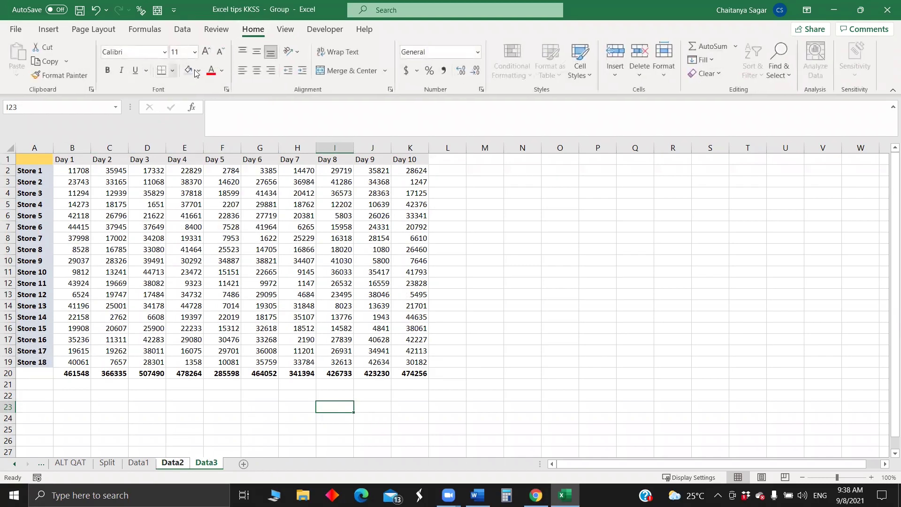
left_click_drag(120, 203, 373, 272)
left_click(187, 74)
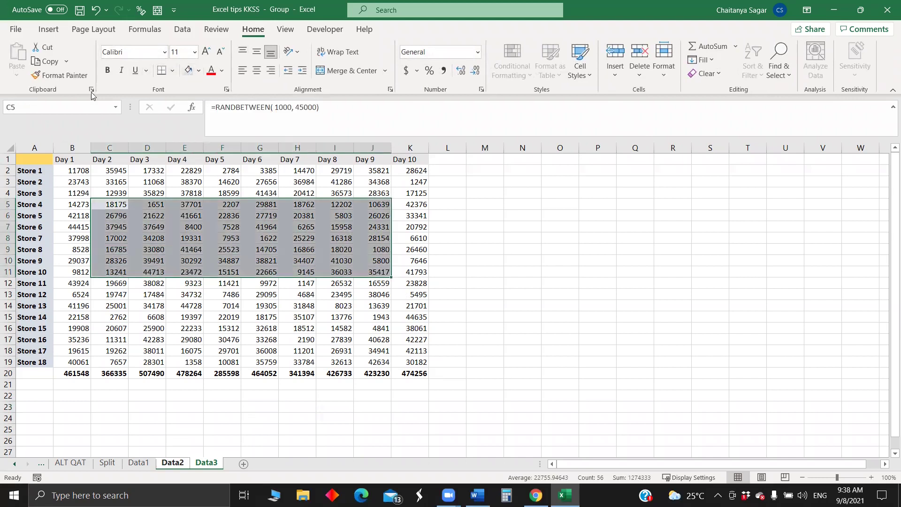
left_click(107, 70)
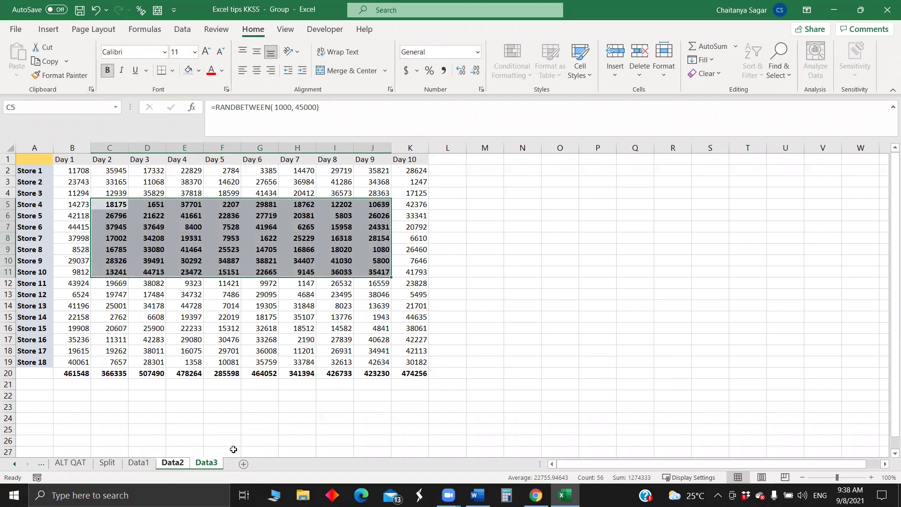
left_click(206, 446)
left_click(193, 463)
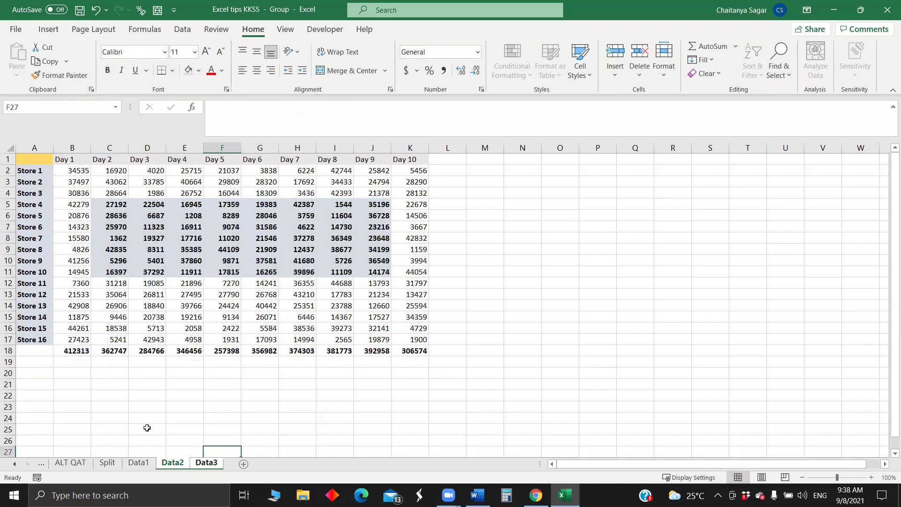
With Data3 showing in the group, clear the column totals in B20:K20.
key("ctrl+Page_Down")
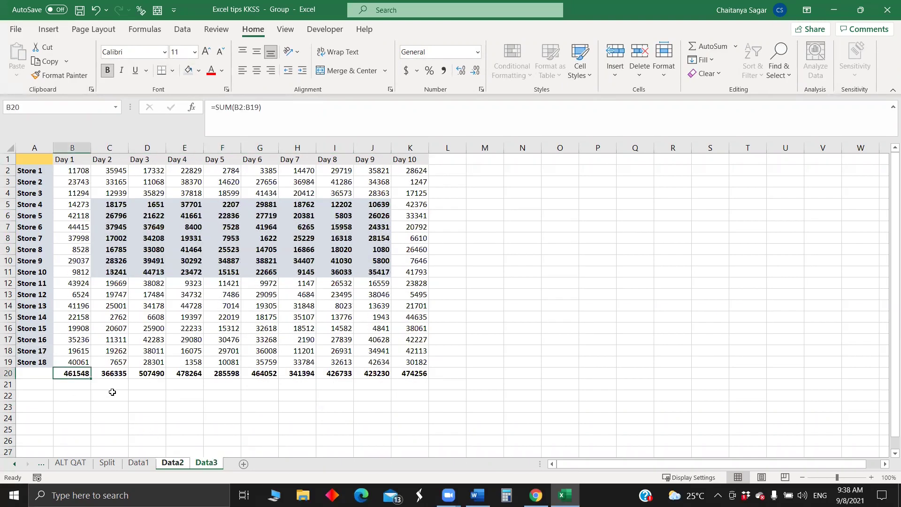
key("ctrl+shift+Right")
key("Delete")
key("F9")
key("F9")
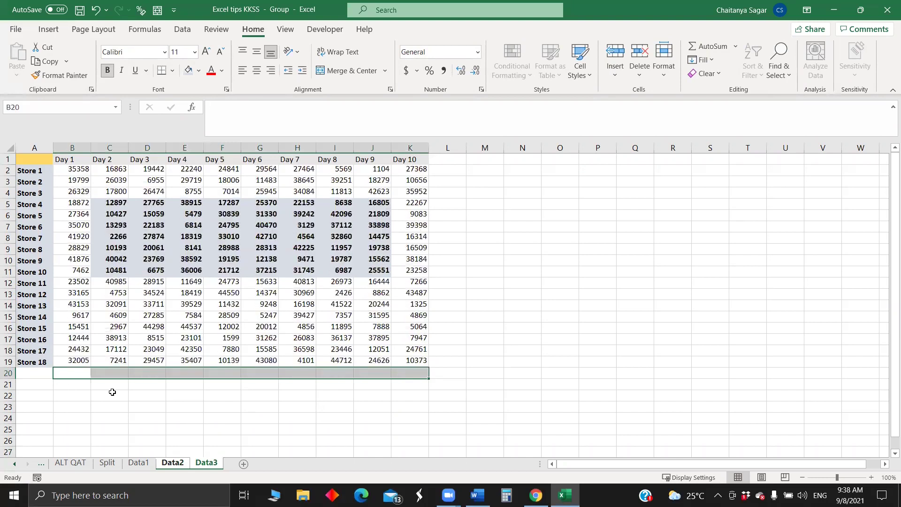
Enter =AVERAGE(B2:B19) in B20 of the grouped sheets and fill it across to K20.
type("=avg(")
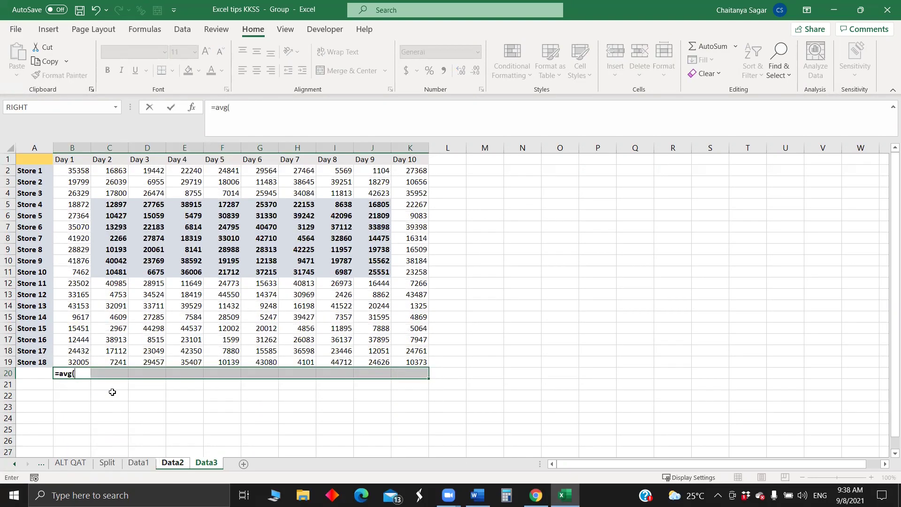
left_click(77, 171)
key("shift+Down")
key("shift+Down")
key("shift+Down")
key("shift+Down")
key("shift+Down")
key("shift+Down")
key("shift+Down")
key("shift+Down")
key("shift+Down")
key("shift+Down")
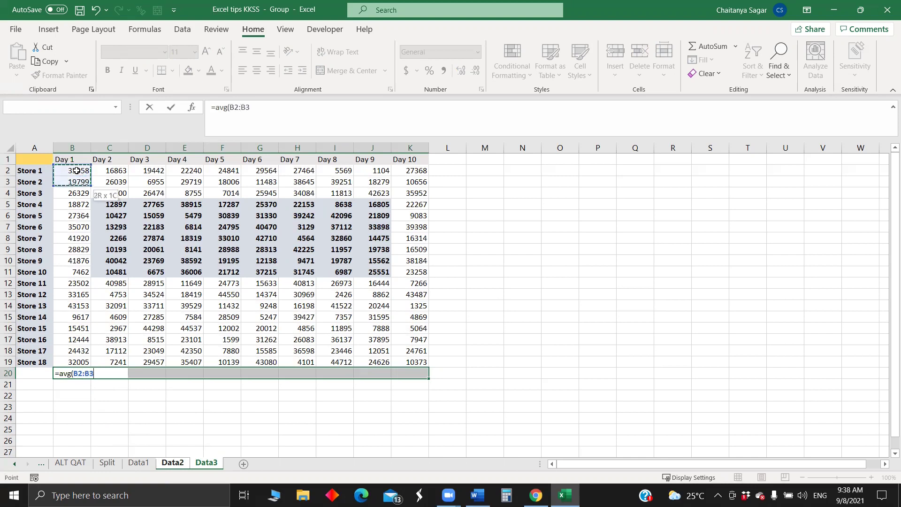
key("shift+Down")
key("shift+Down")
key("shift+Down")
key("shift+Down")
key("shift+Down")
key("shift+Down")
key("shift+Down")
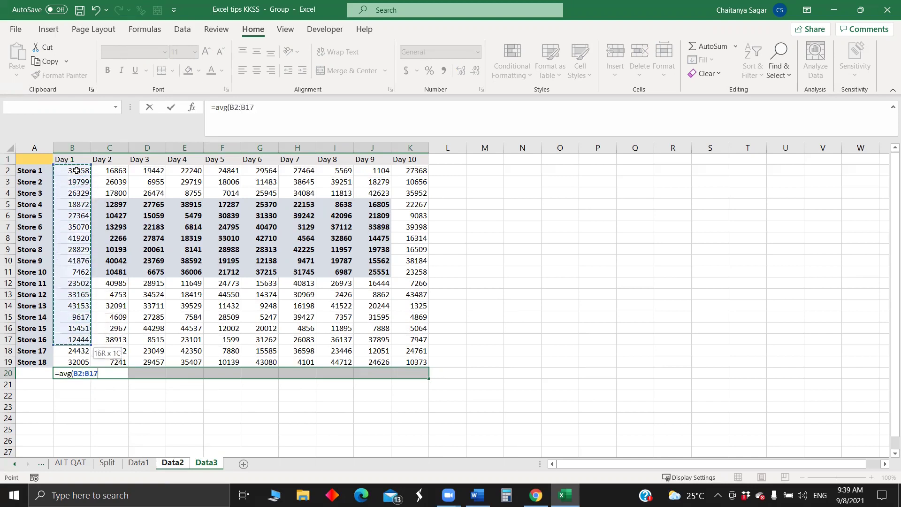
type(")")
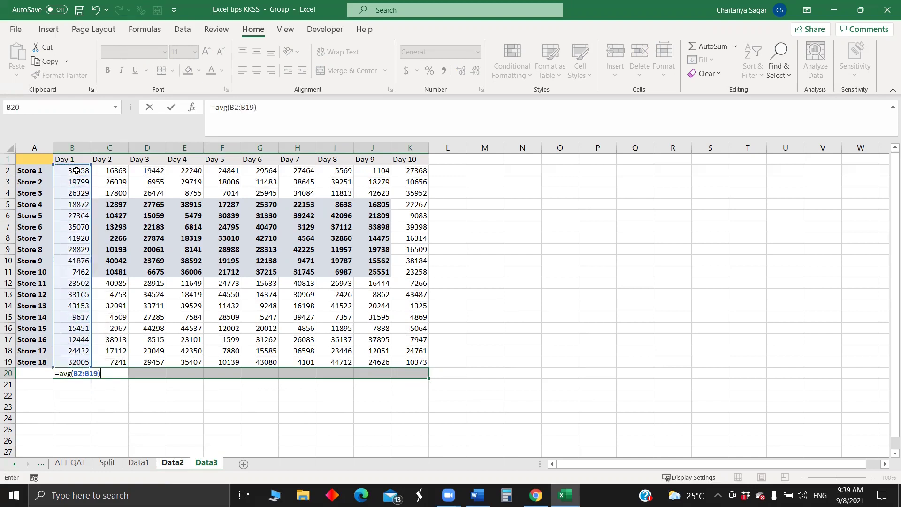
key("Return")
left_click(432, 291)
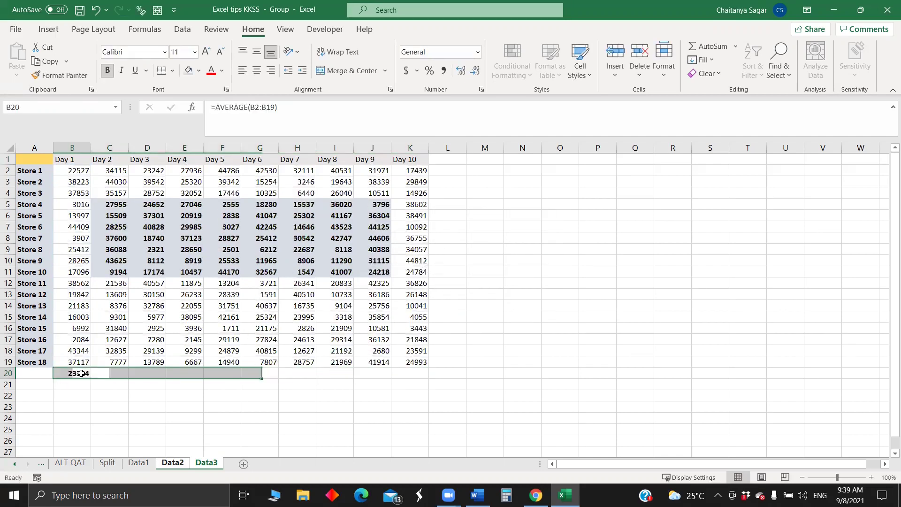
left_click(81, 373)
left_click_drag(91, 379, 419, 375)
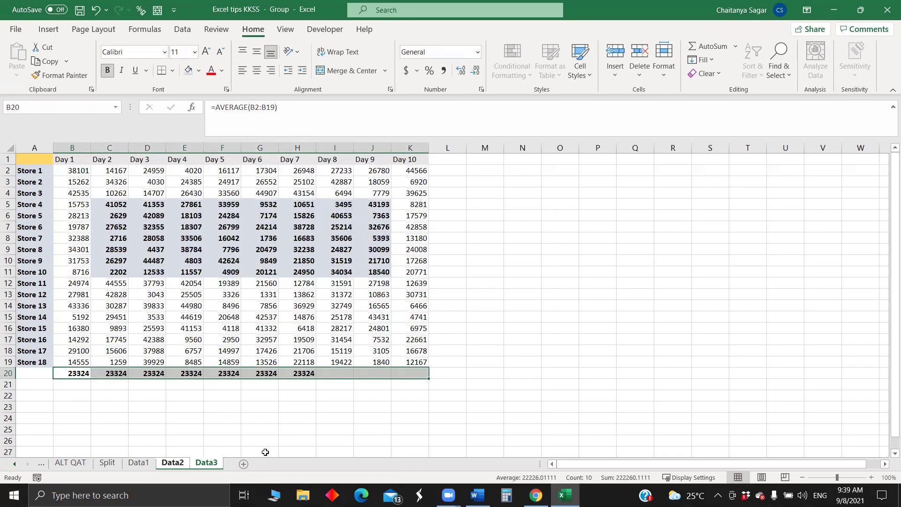
Compare the rows 18 and 20 formulas on the grouped Data2 and Data3 sheets.
left_click(177, 466)
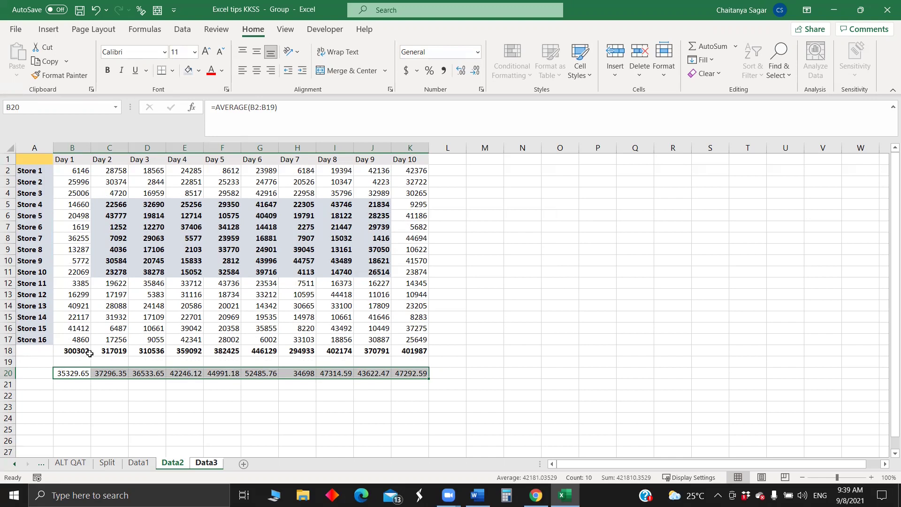
left_click_drag(72, 349, 323, 351)
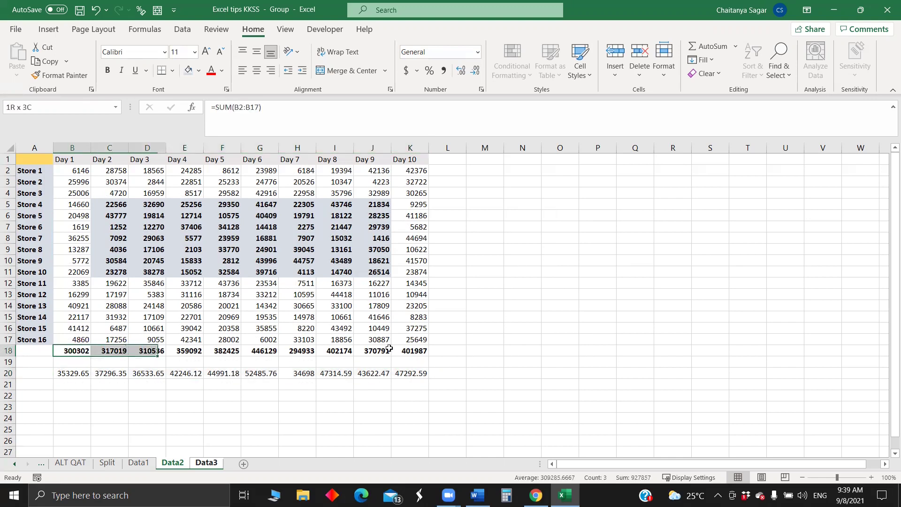
left_click_drag(389, 348, 389, 350)
left_click(209, 428)
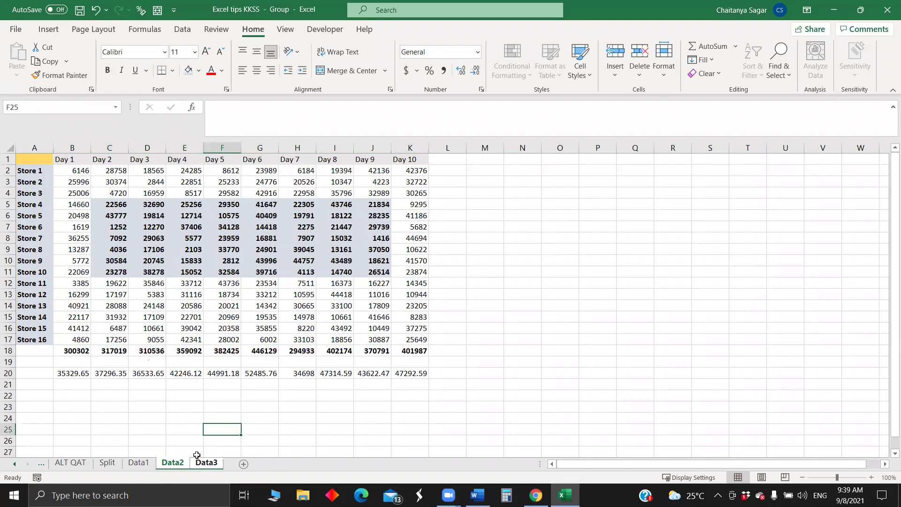
left_click(200, 464)
left_click(199, 464)
left_click(167, 464)
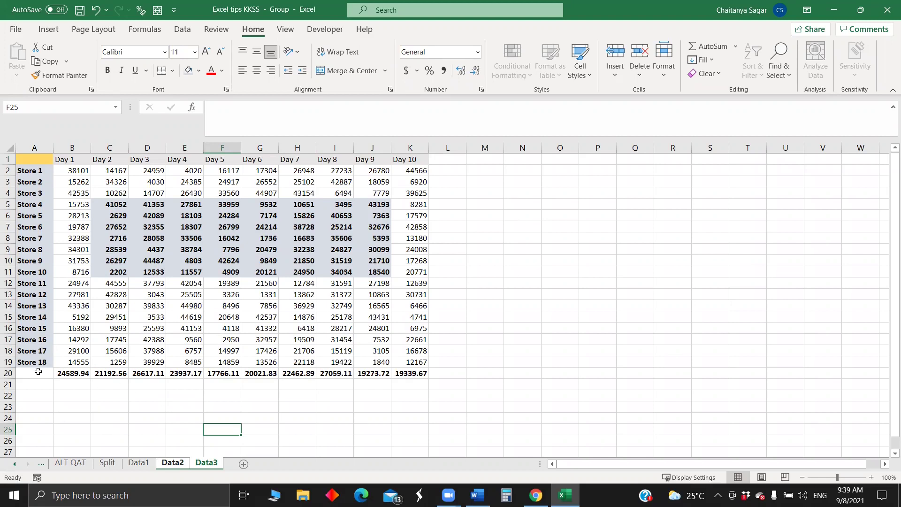
left_click(72, 378)
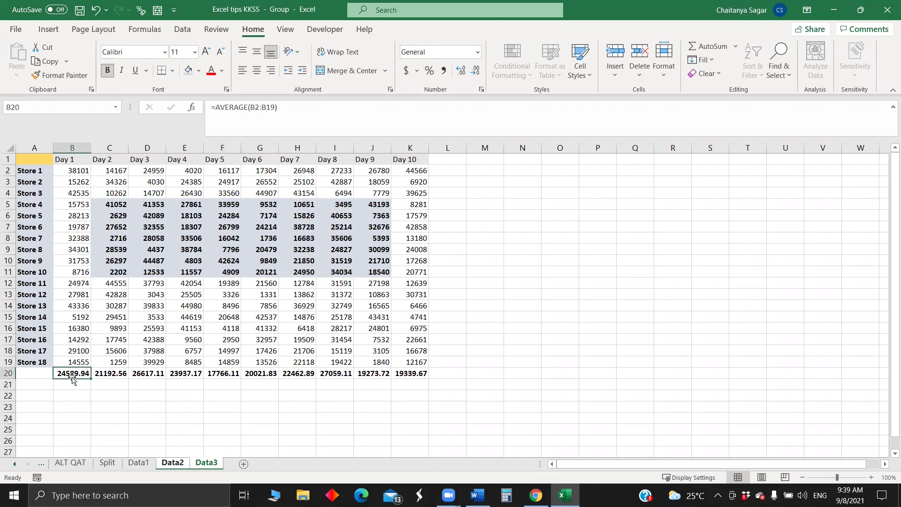
left_click(174, 463)
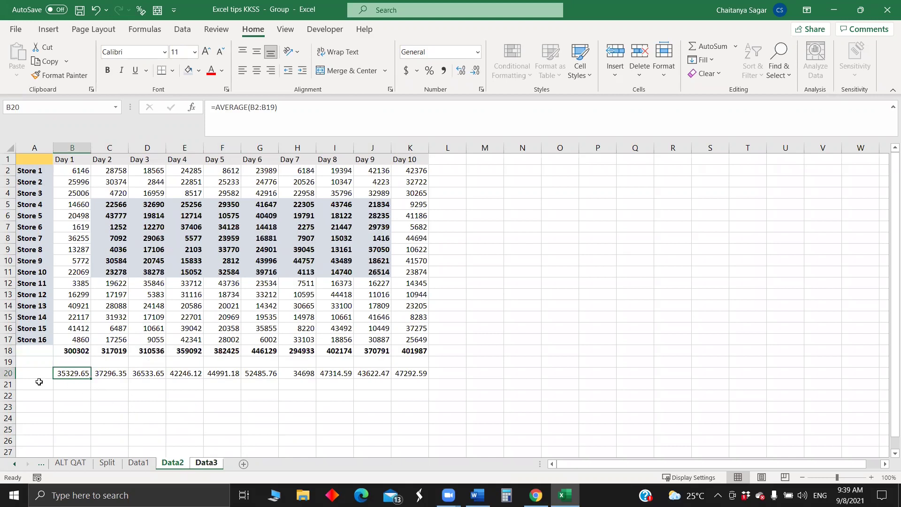
left_click(80, 354)
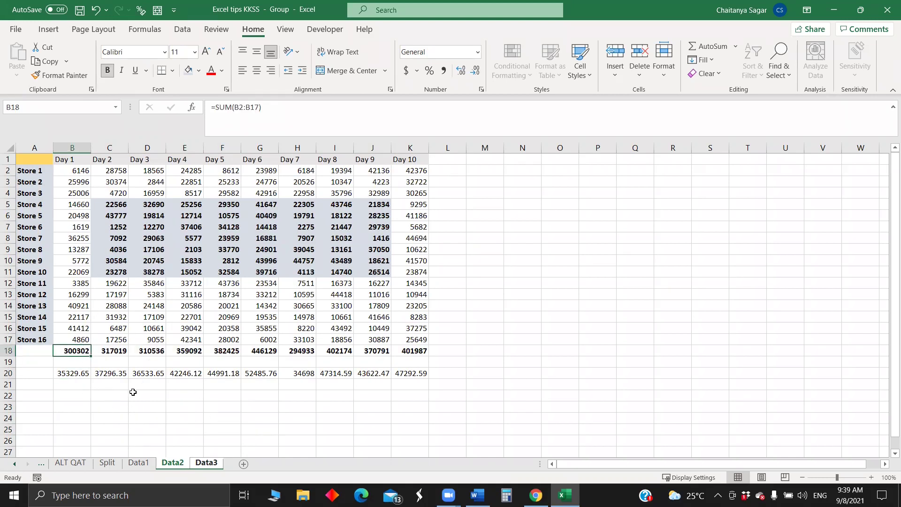
left_click(214, 463)
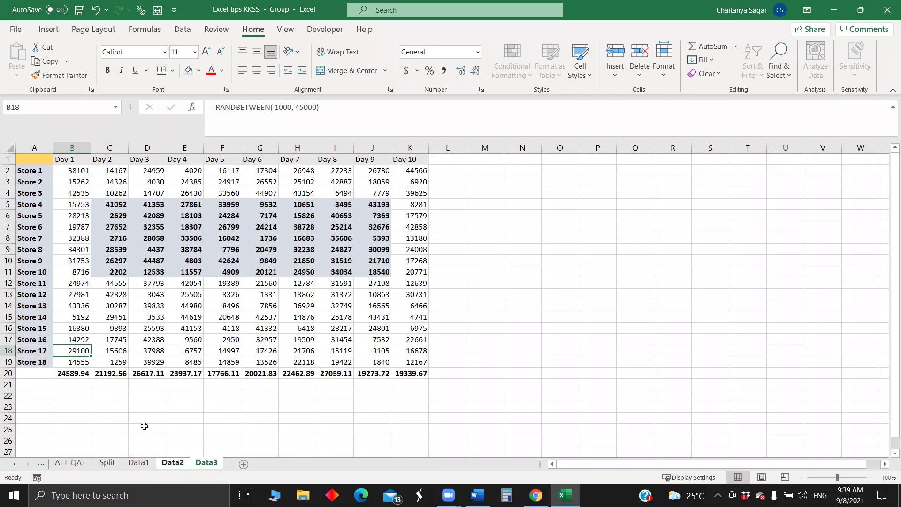
From Data2 in the group, clear B18:M18 and check row 18 on Data3.
key("ctrl+Page_Up")
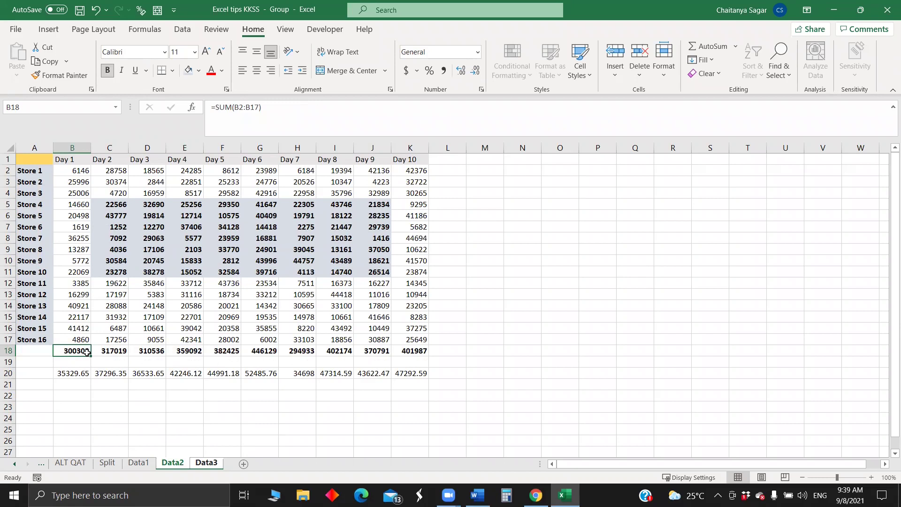
key("shift+Right")
key("shift+Right")
key("shift+Right")
key("shift+Right")
key("shift+Right")
key("shift+Right")
key("shift+Right")
key("shift+Right")
key("shift+Right")
key("shift+Right")
key("shift+Right")
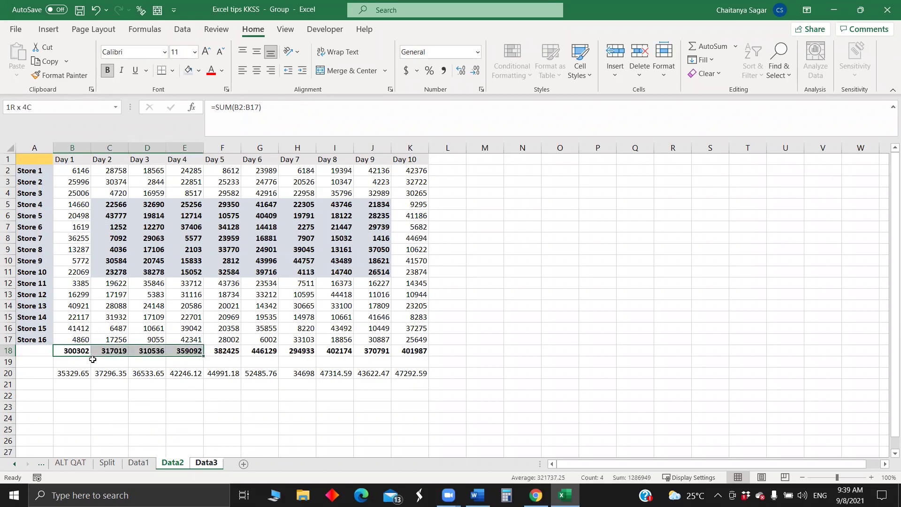
key("Delete")
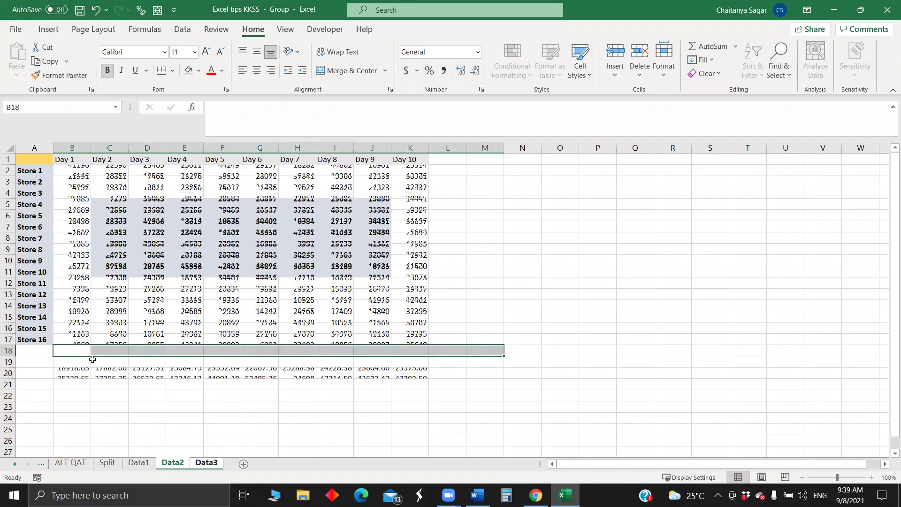
left_click(100, 388)
left_click(73, 351)
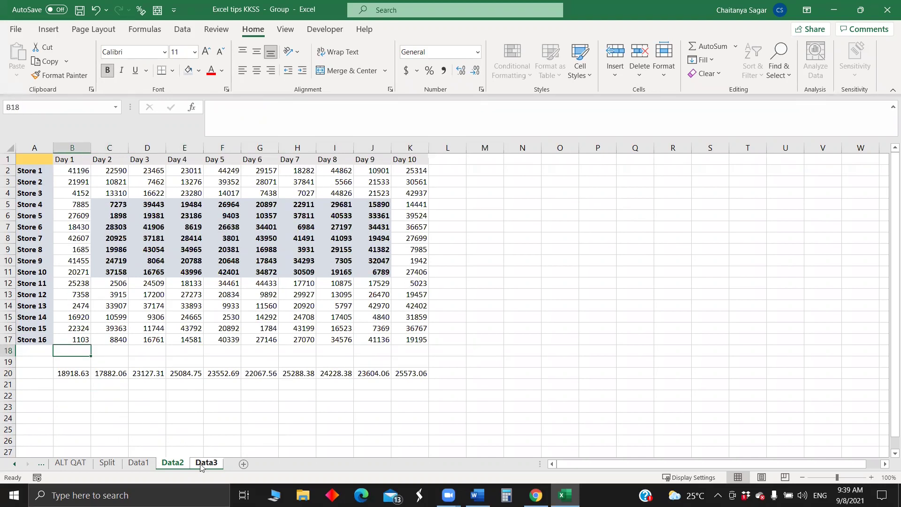
key("ctrl+Page_Down")
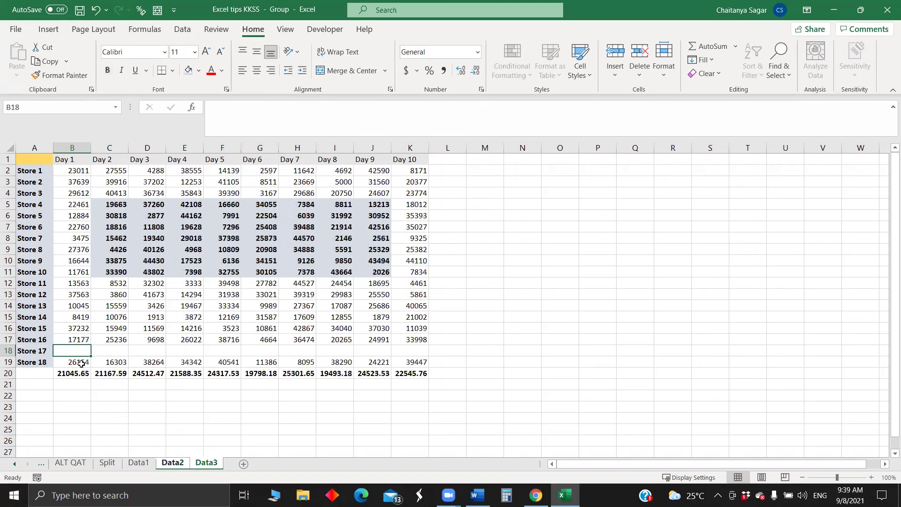